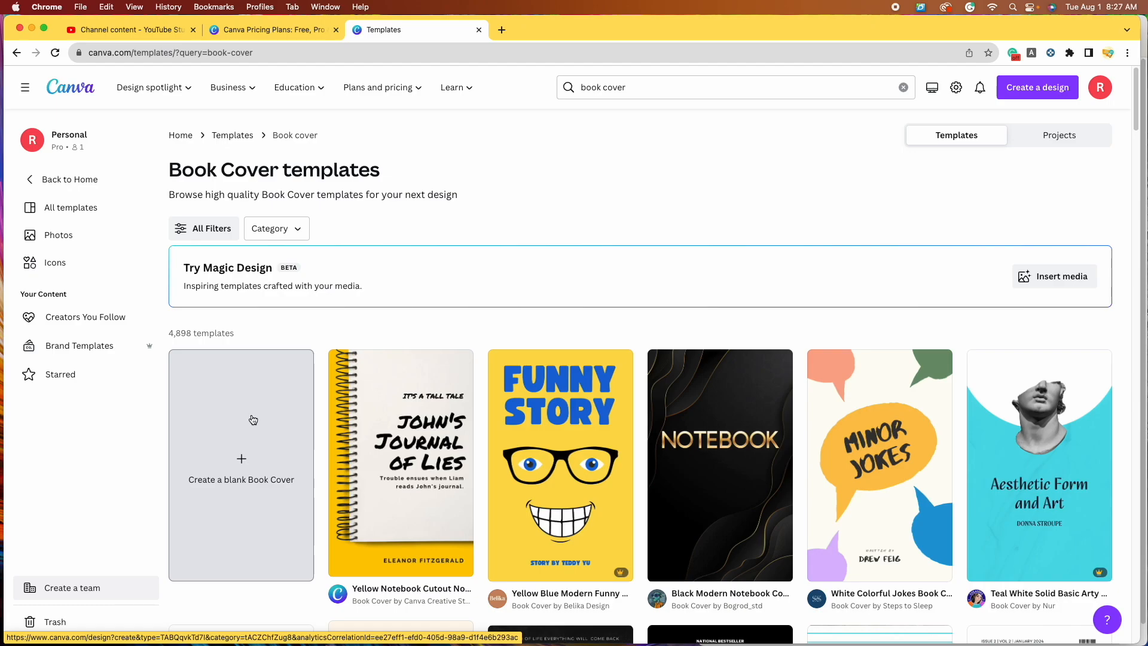
# Step: Create a blank eBook-sized Book Cover design
pyautogui.click(253, 419)
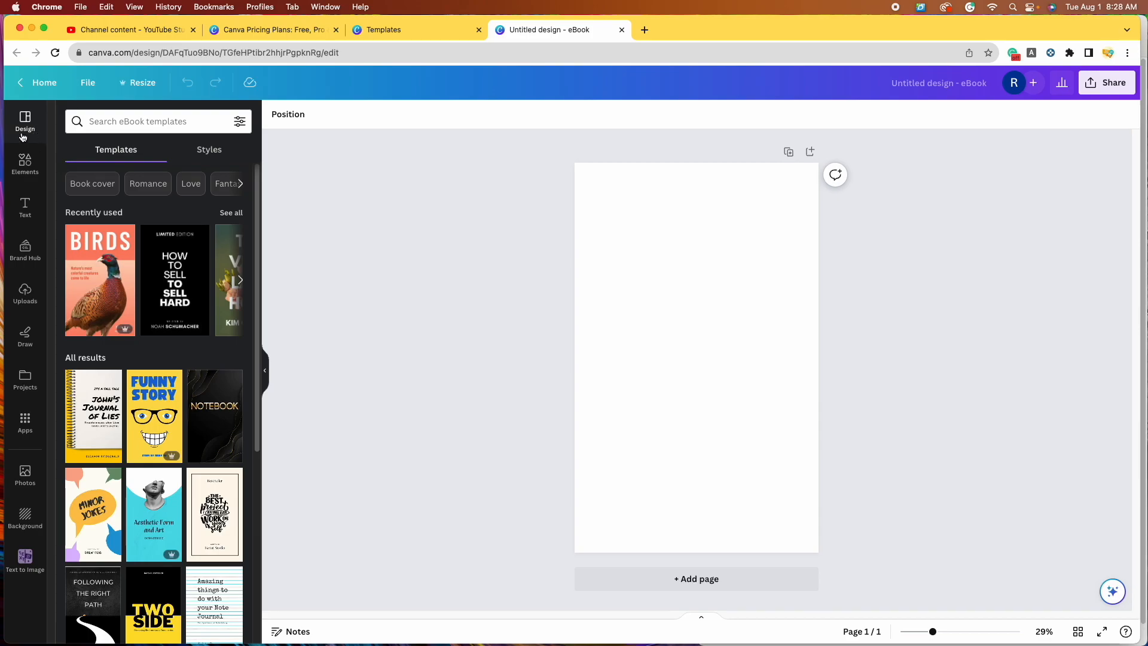
# Step: Search the stock Photos library for 'cowboy' and browse the results
pyautogui.click(25, 475)
pyautogui.write('cowboy')
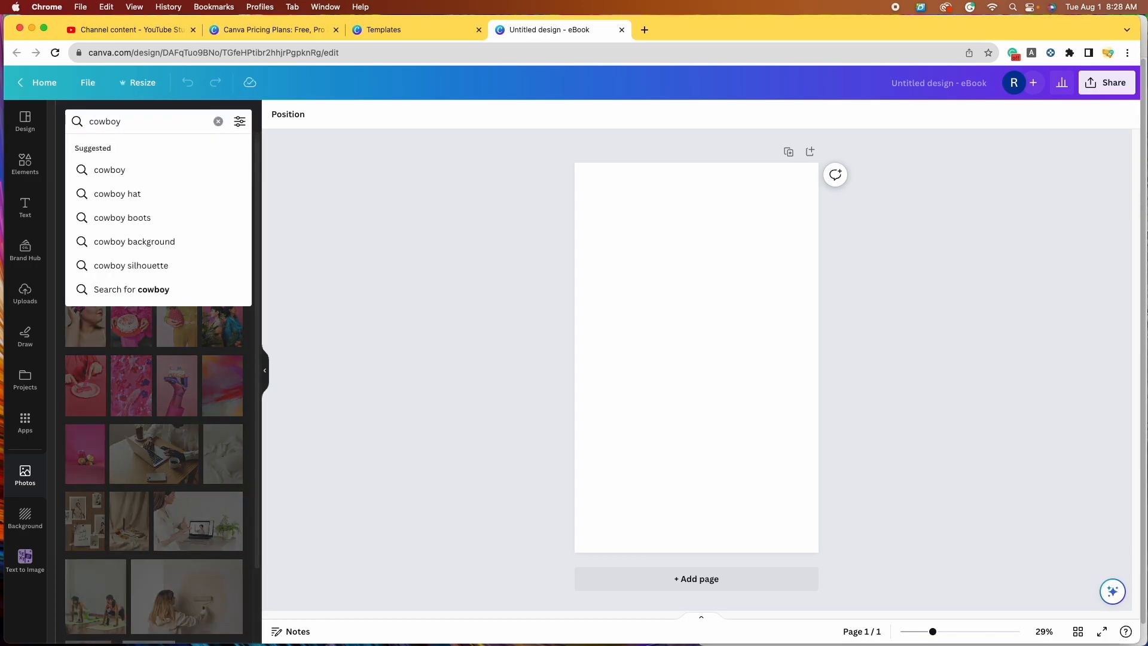
pyautogui.press('Return')
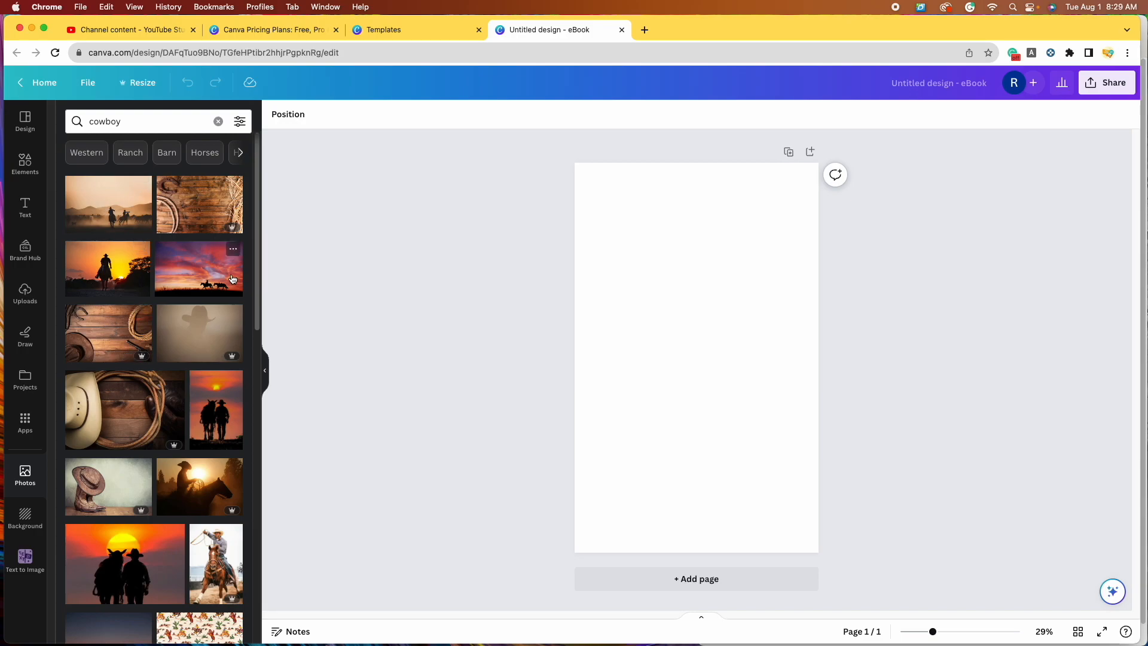
pyautogui.scroll(-3, 129, 503)
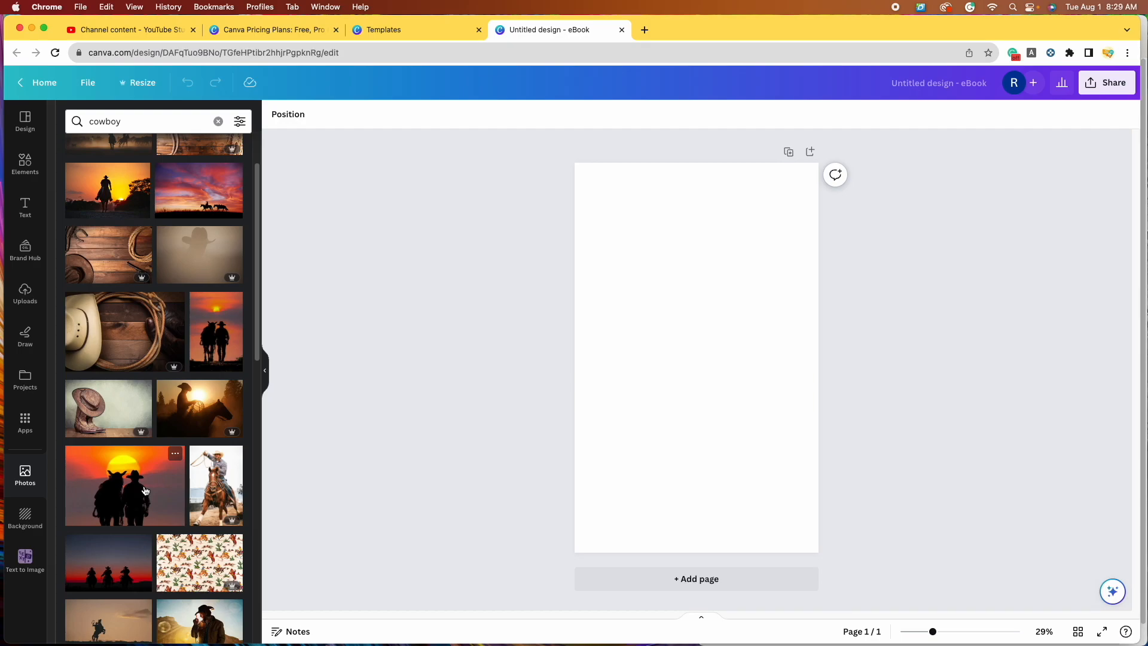
pyautogui.scroll(5, 251, 257)
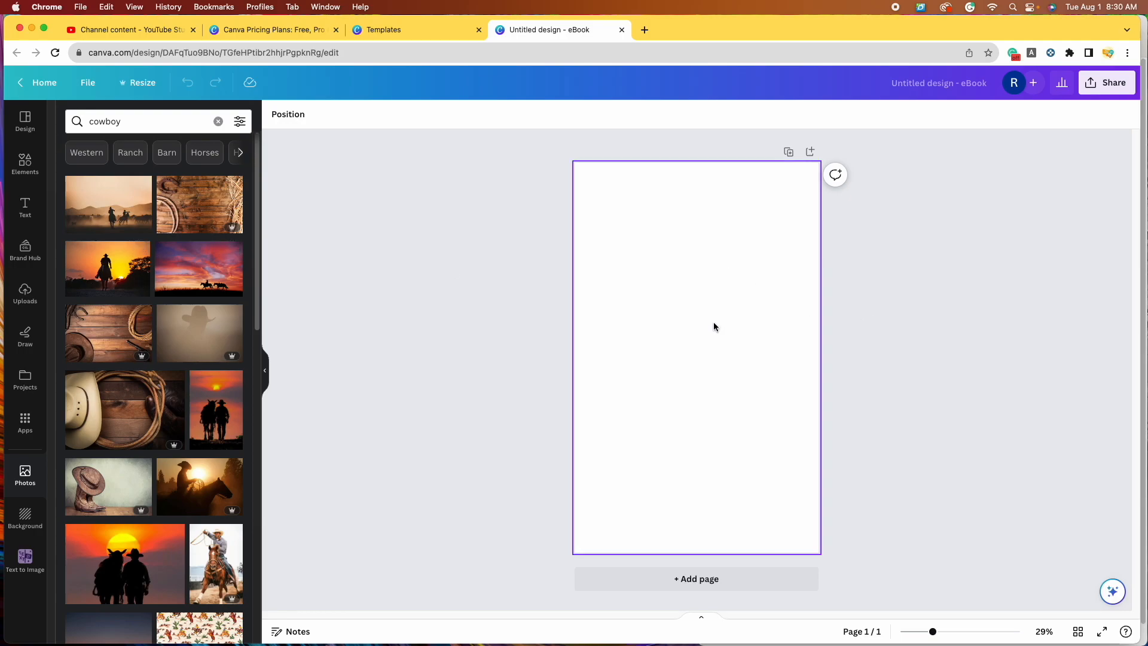
pyautogui.click(112, 274)
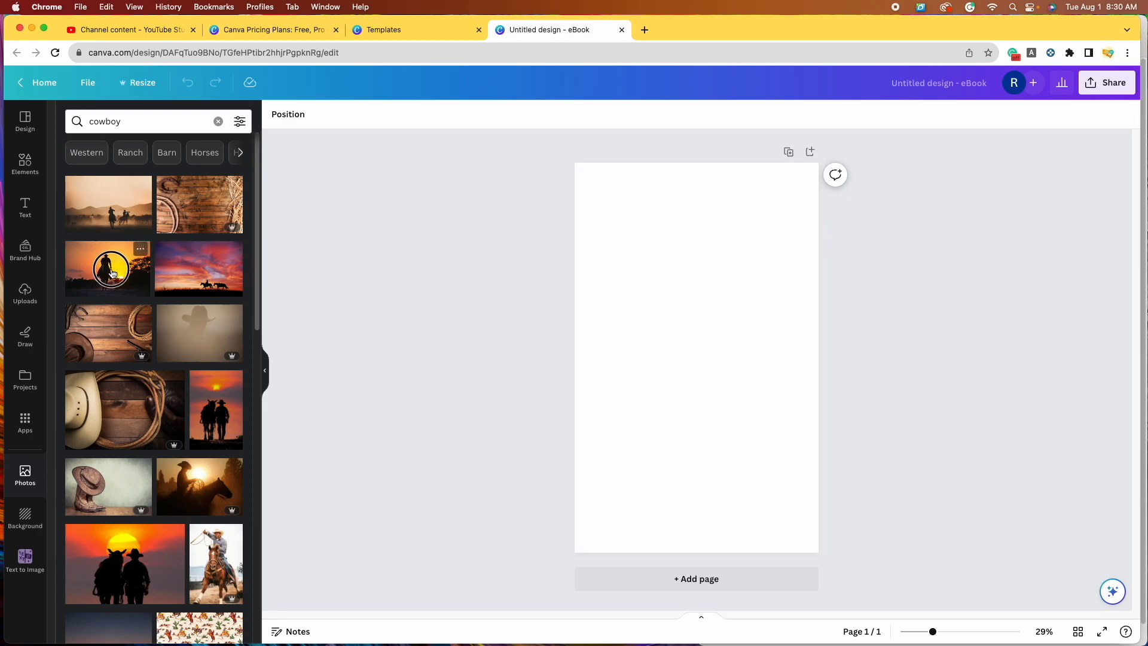
pyautogui.moveTo(599, 294); pyautogui.dragTo(440, 97)
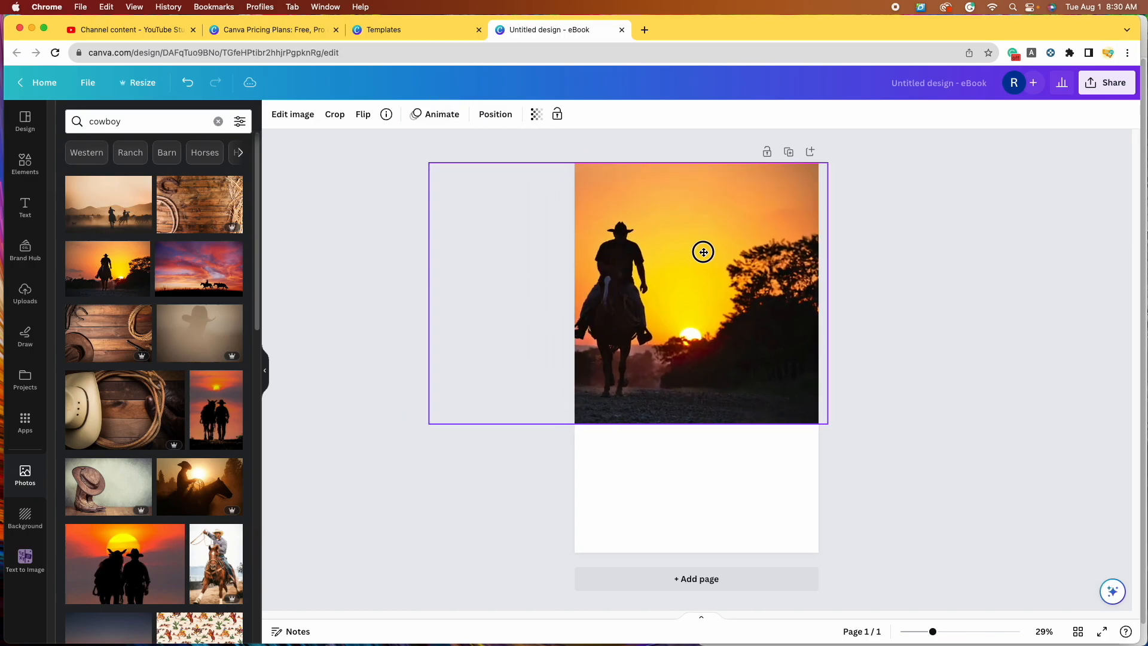
pyautogui.moveTo(834, 424); pyautogui.dragTo(1017, 567)
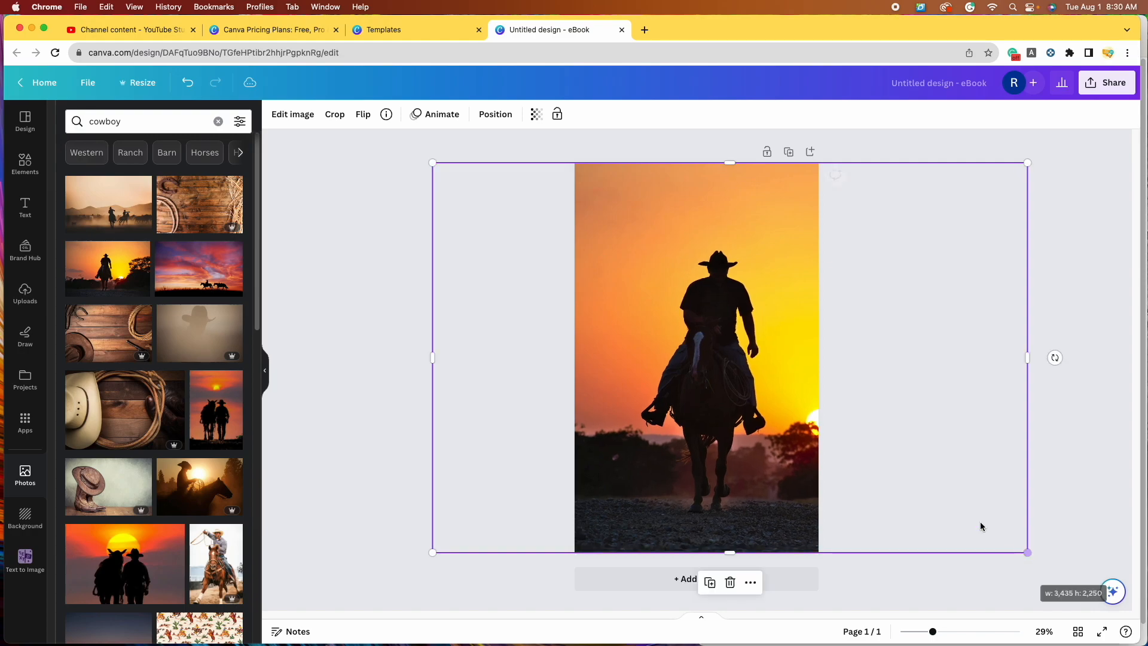
pyautogui.moveTo(730, 405); pyautogui.dragTo(713, 405)
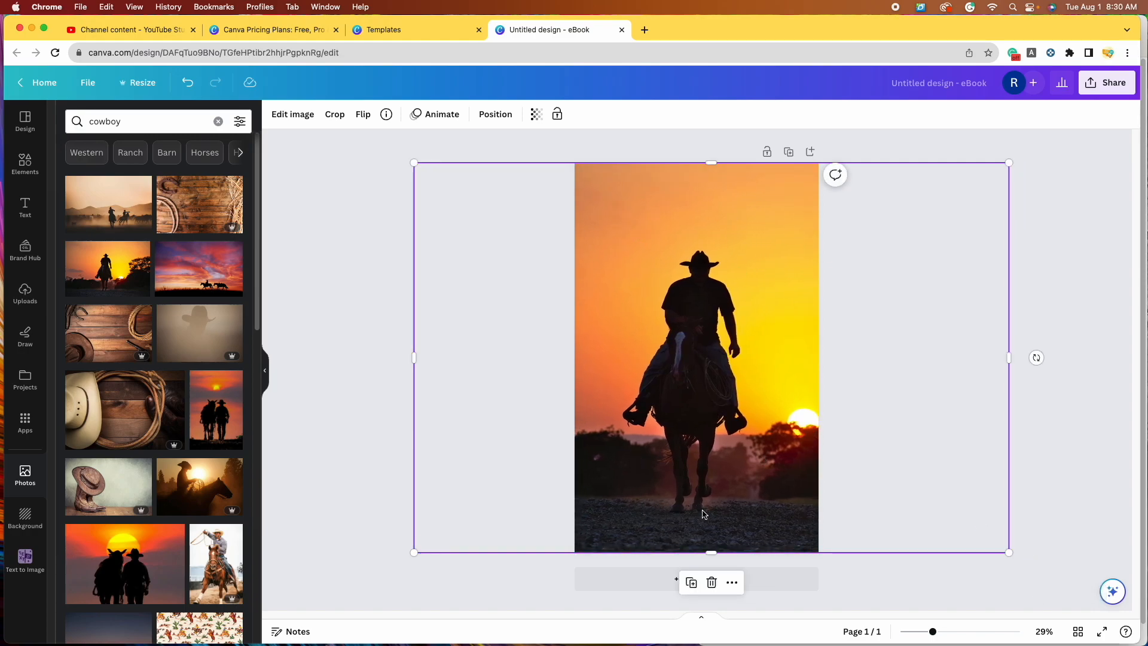
pyautogui.click(1058, 258)
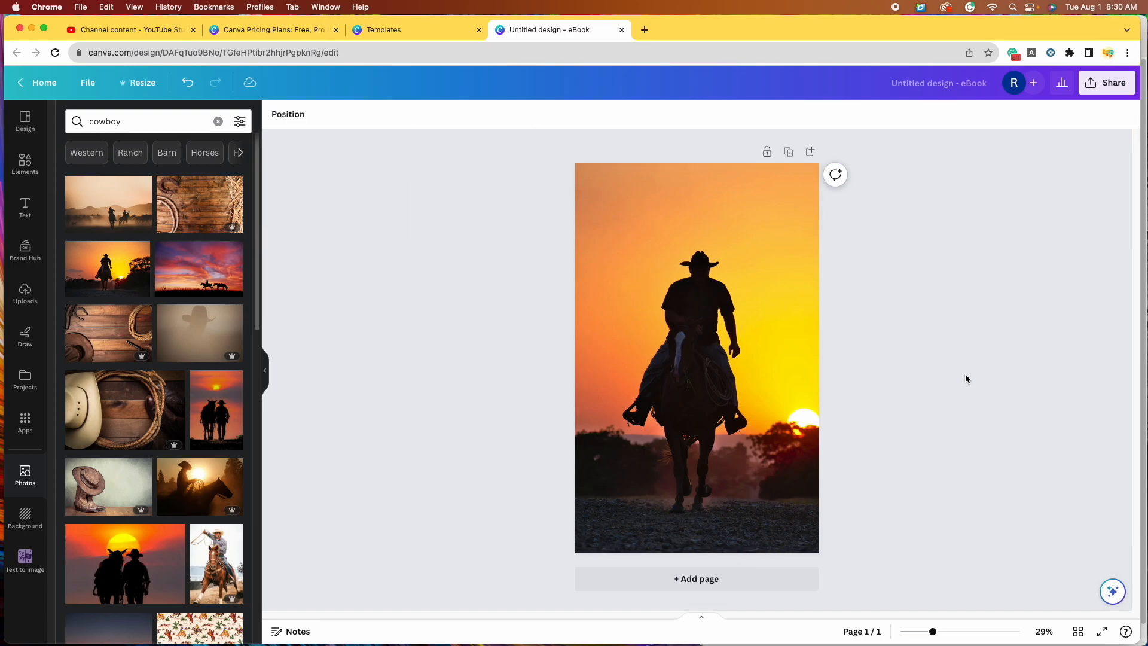
pyautogui.click(707, 392)
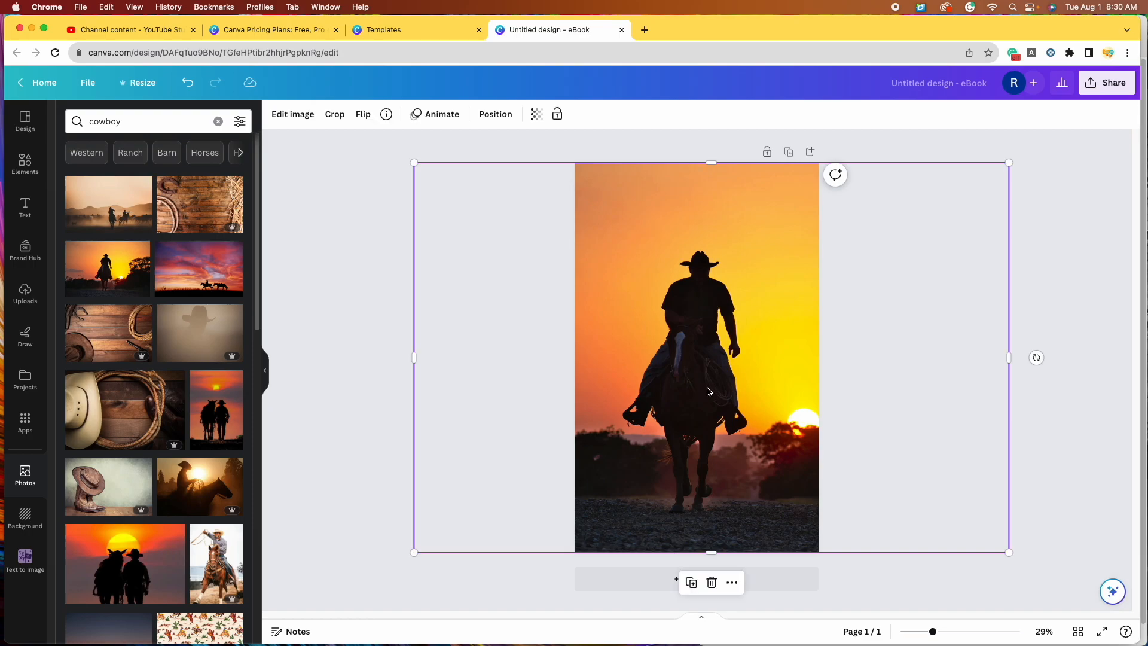
pyautogui.click(712, 583)
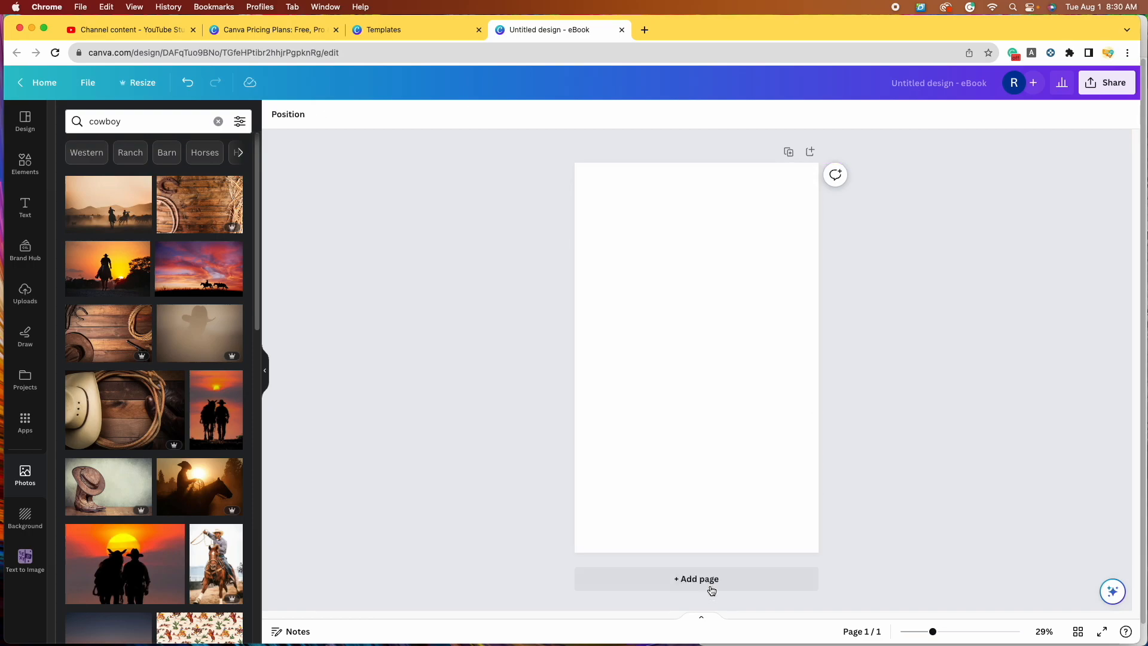
pyautogui.click(184, 333)
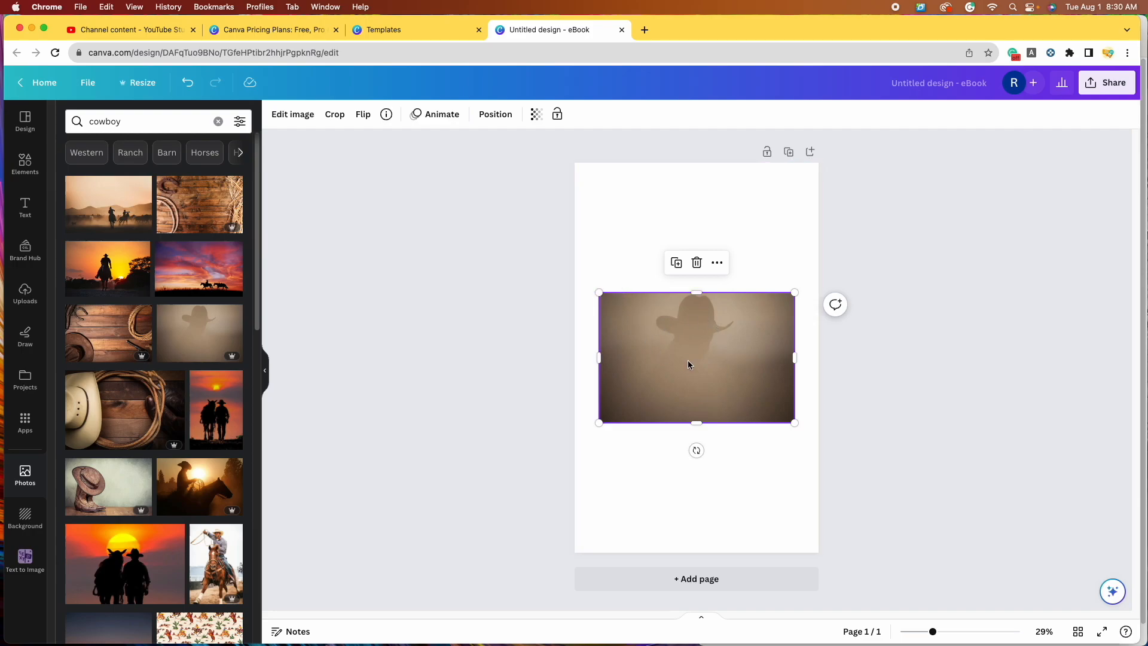
pyautogui.click(697, 263)
pyautogui.scroll(-6, 114, 426)
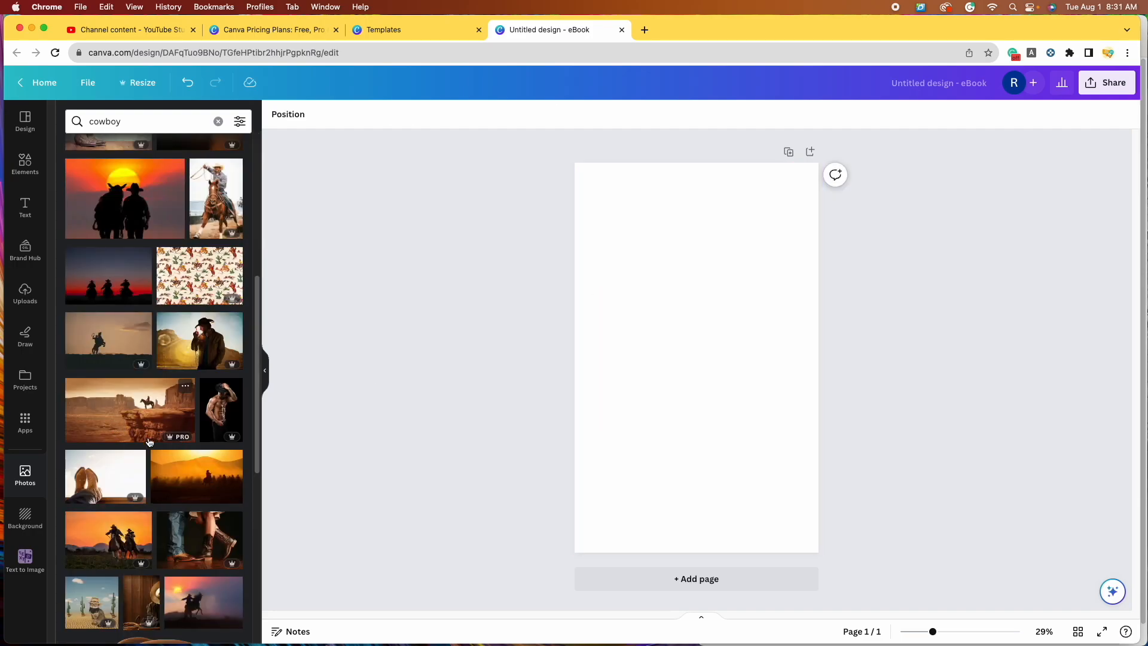
pyautogui.scroll(-2, 91, 418)
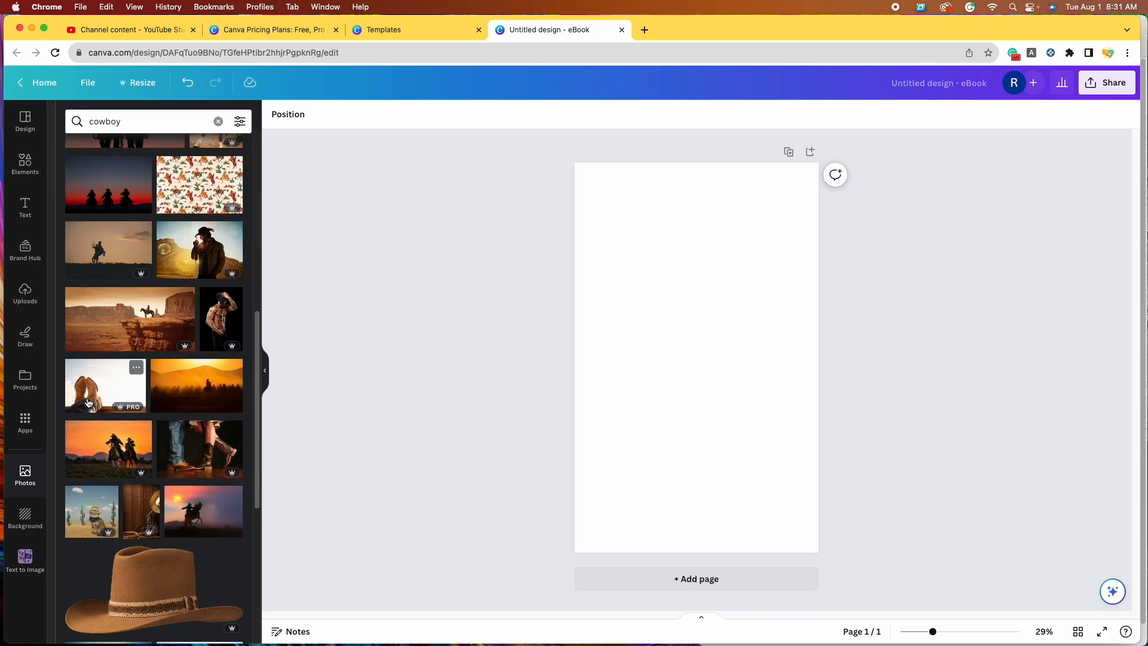
pyautogui.scroll(-4, 101, 417)
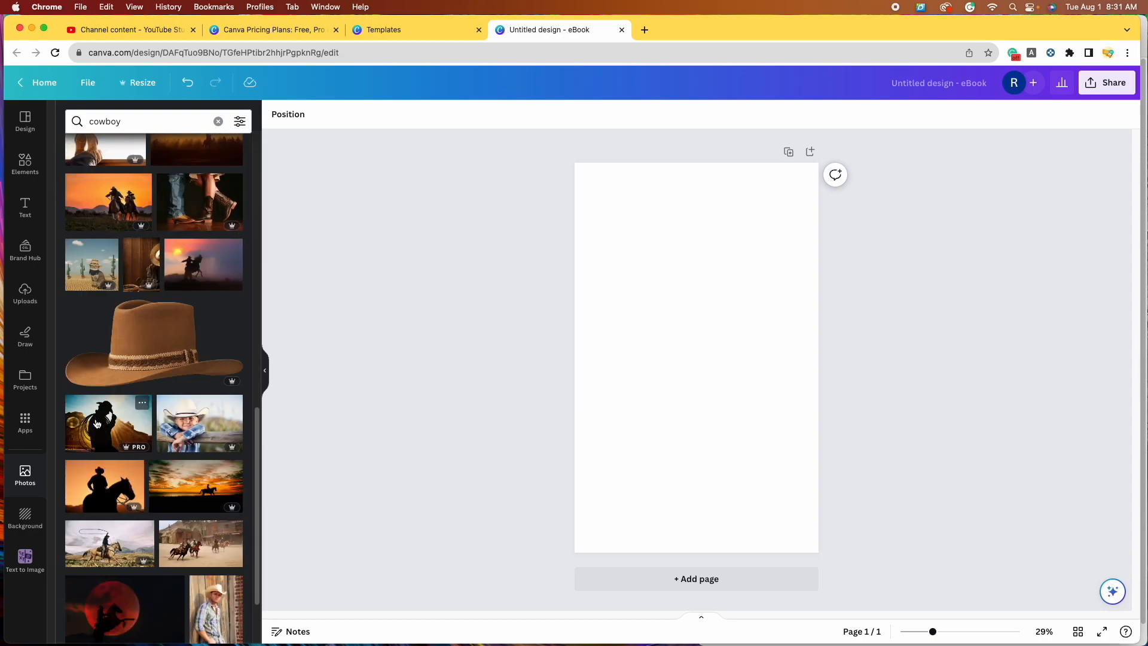
pyautogui.scroll(-10, 126, 431)
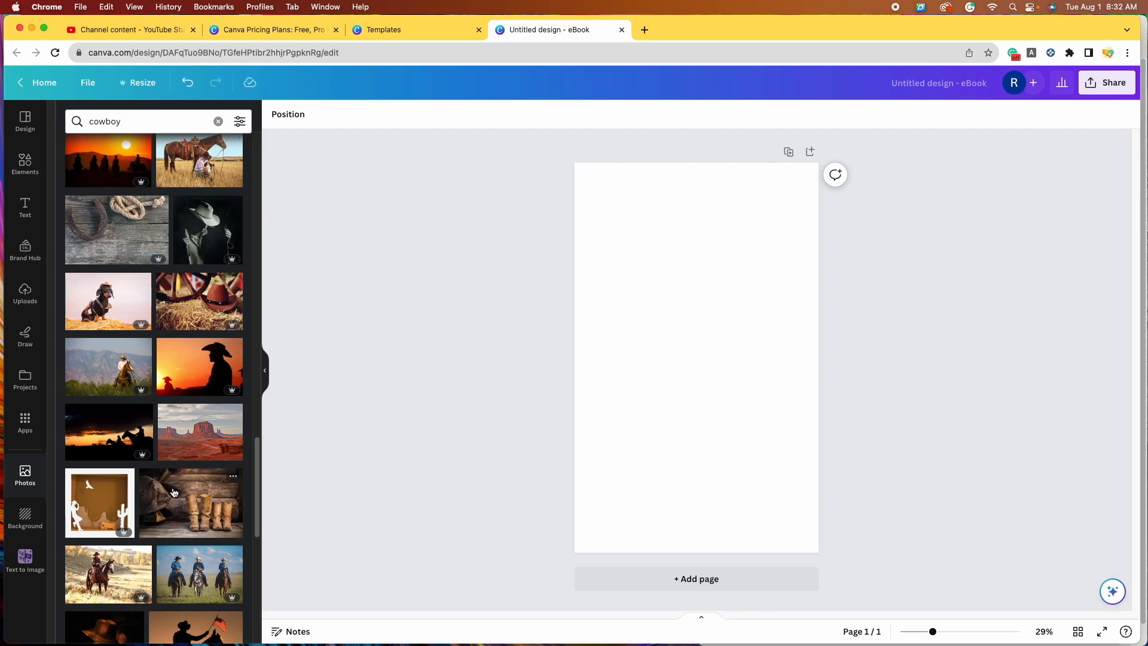
pyautogui.scroll(1, 158, 334)
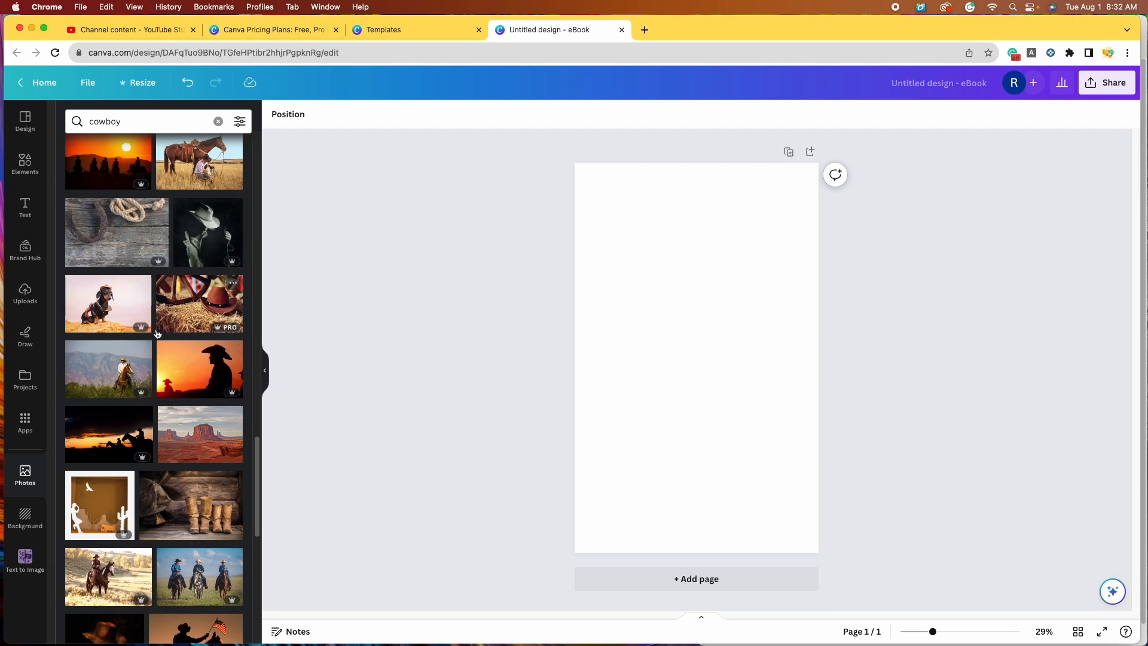
pyautogui.scroll(8, 180, 311)
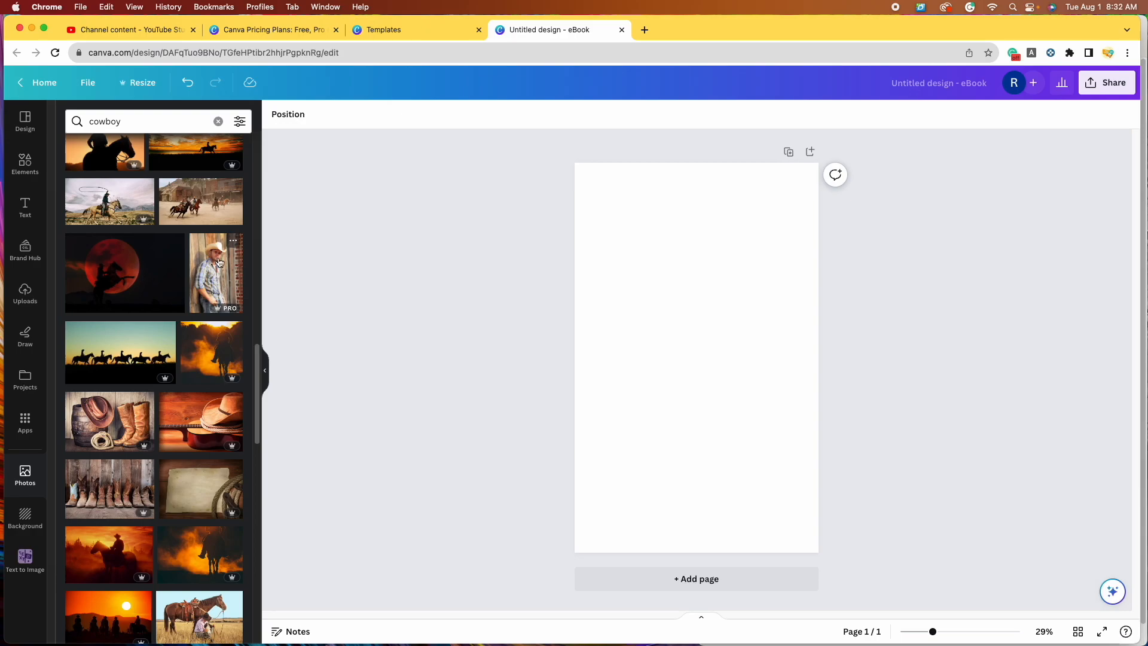
pyautogui.scroll(-6, 227, 263)
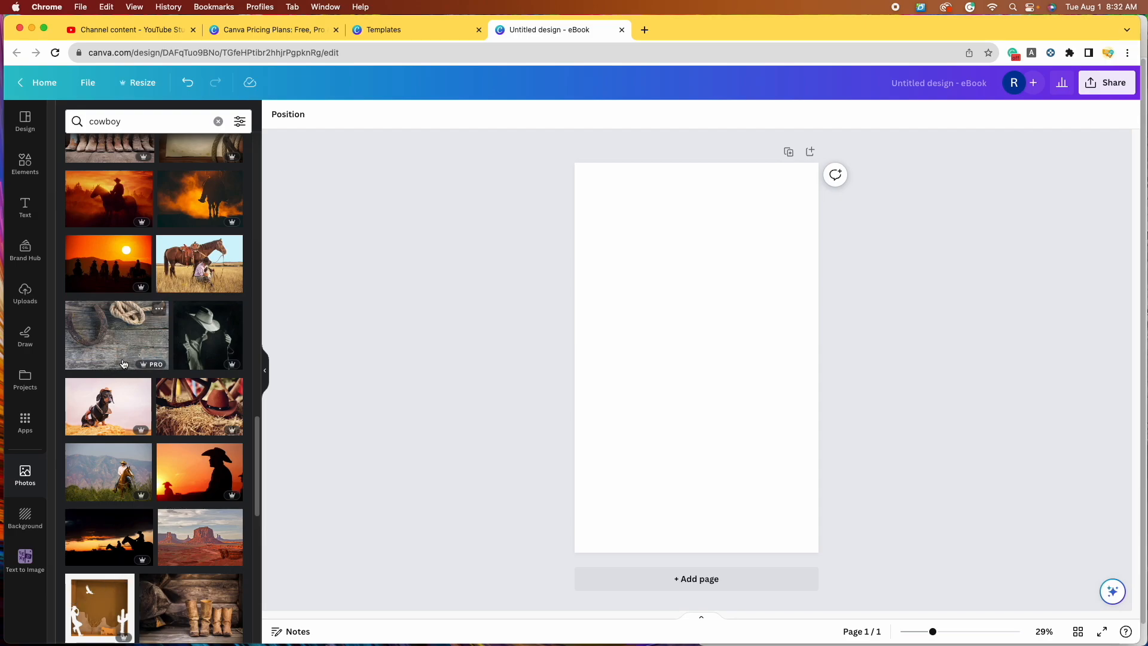
pyautogui.scroll(-7, 123, 363)
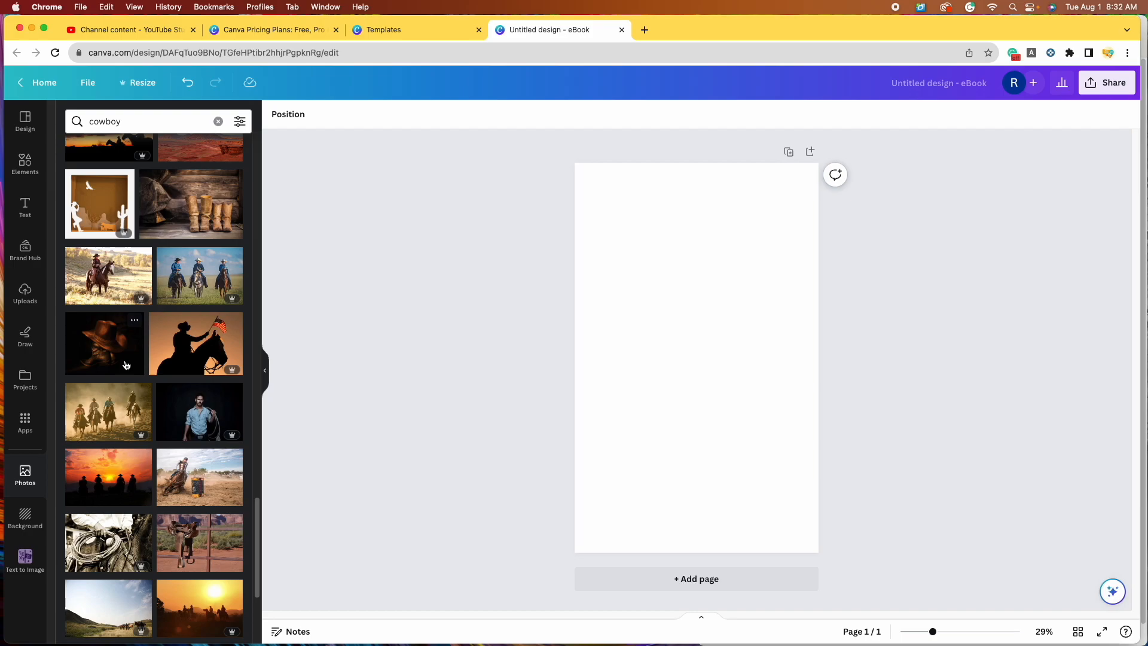
pyautogui.click(183, 408)
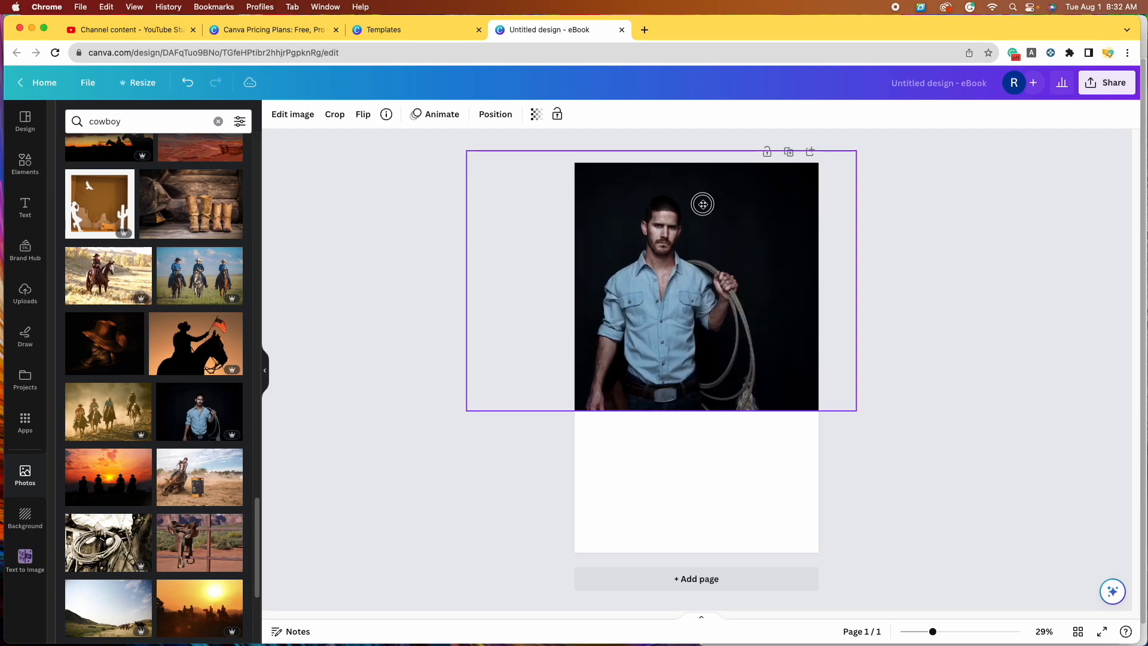
pyautogui.moveTo(874, 411); pyautogui.dragTo(1081, 561)
pyautogui.moveTo(823, 425); pyautogui.dragTo(678, 414)
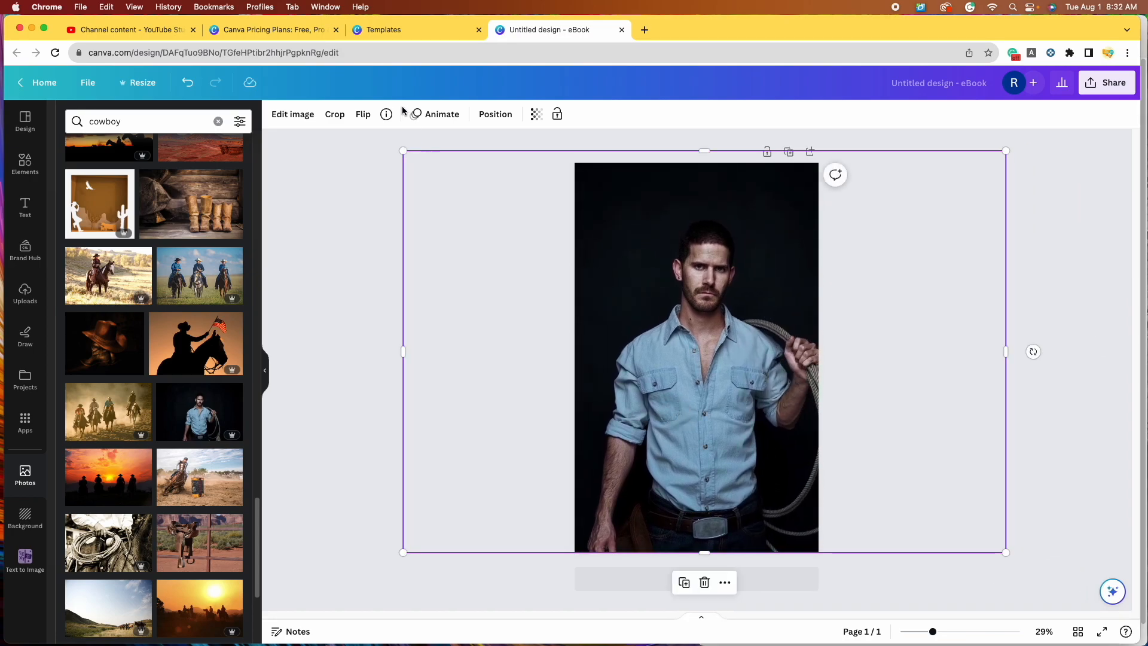
pyautogui.moveTo(401, 149); pyautogui.dragTo(146, 69)
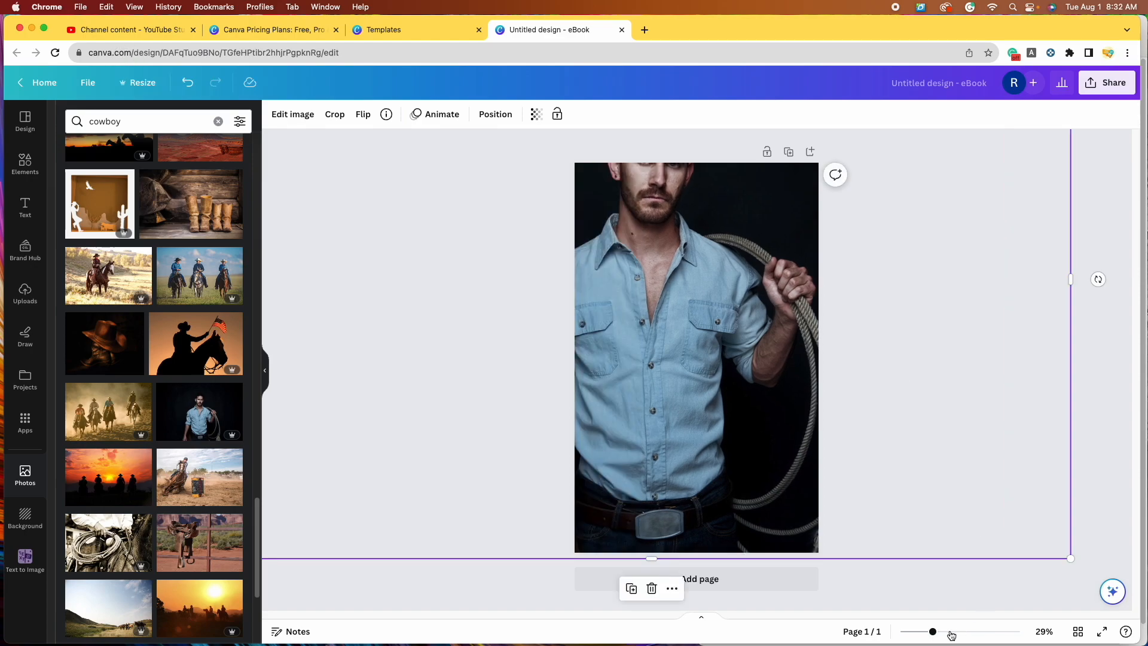
pyautogui.moveTo(934, 632); pyautogui.dragTo(936, 631)
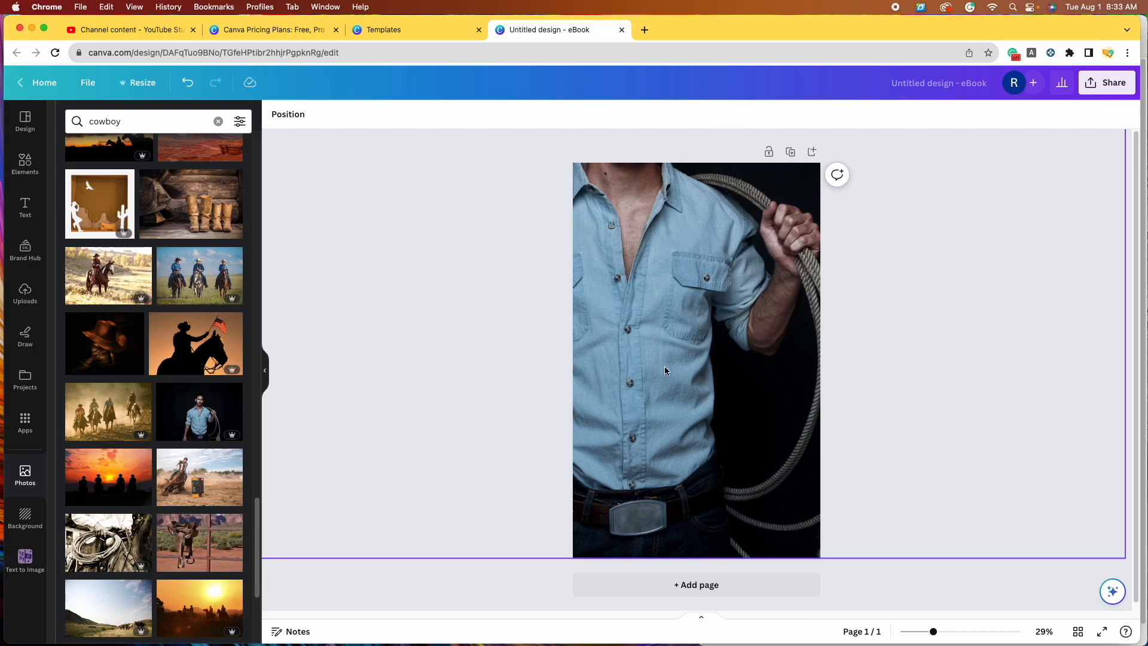
pyautogui.click(195, 421)
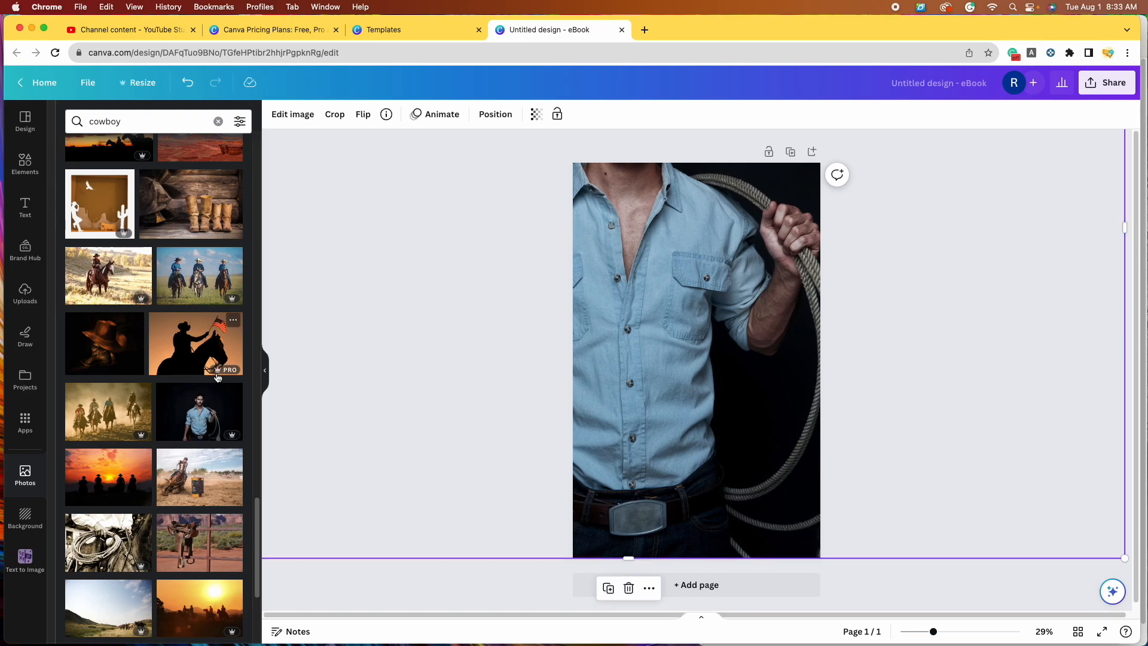
pyautogui.click(629, 589)
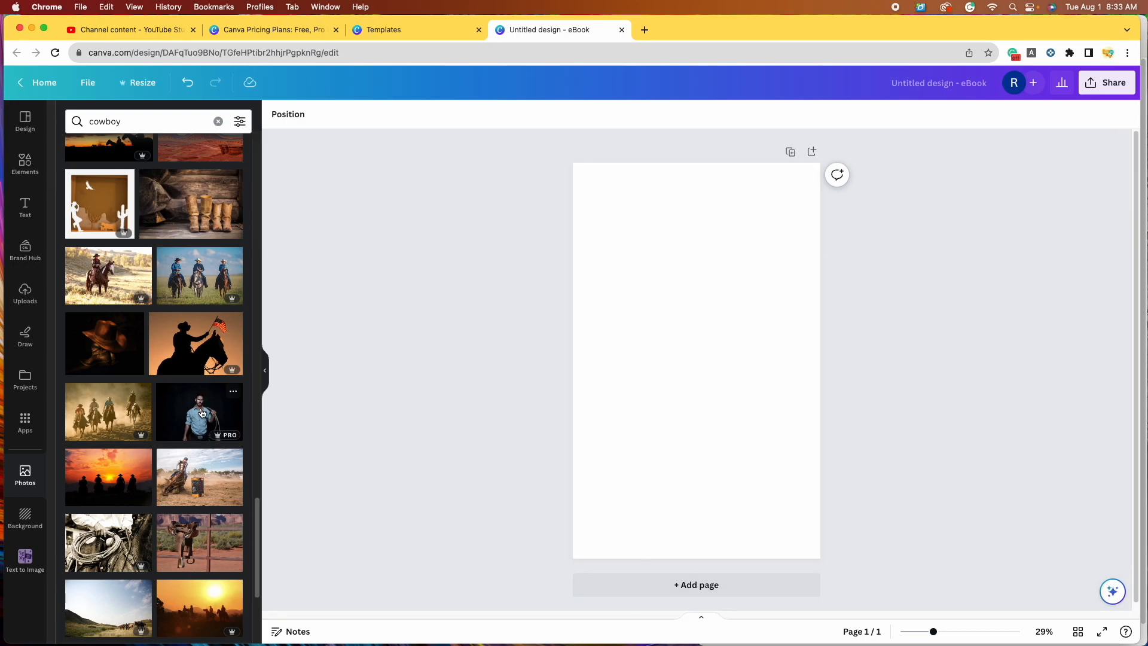
pyautogui.scroll(5, 202, 413)
pyautogui.click(208, 226)
# Step: Move the hat photo to the page's top-left corner and add a dark cowboy photo
pyautogui.moveTo(704, 341); pyautogui.dragTo(677, 239)
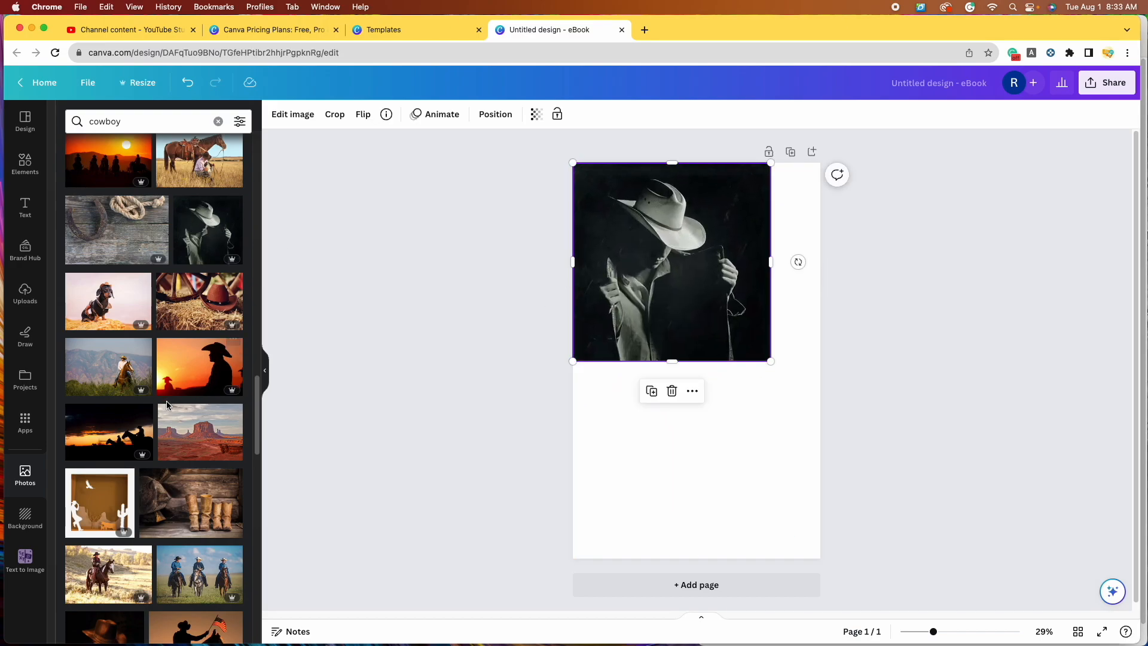
pyautogui.scroll(-8, 180, 395)
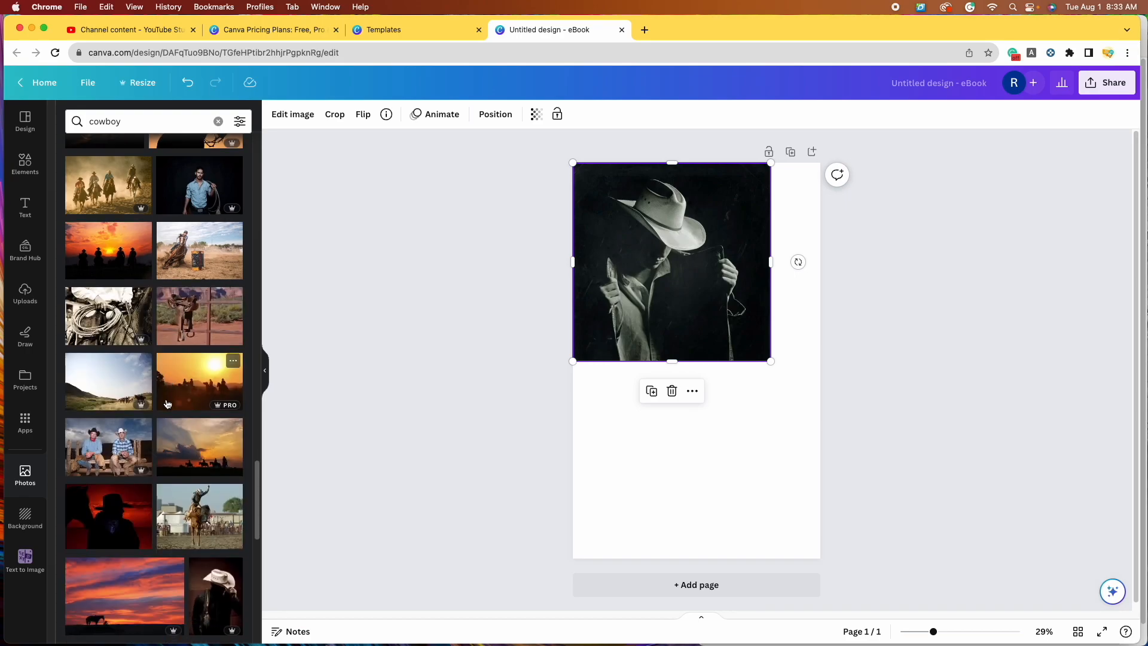
pyautogui.scroll(-3, 168, 403)
pyautogui.click(213, 457)
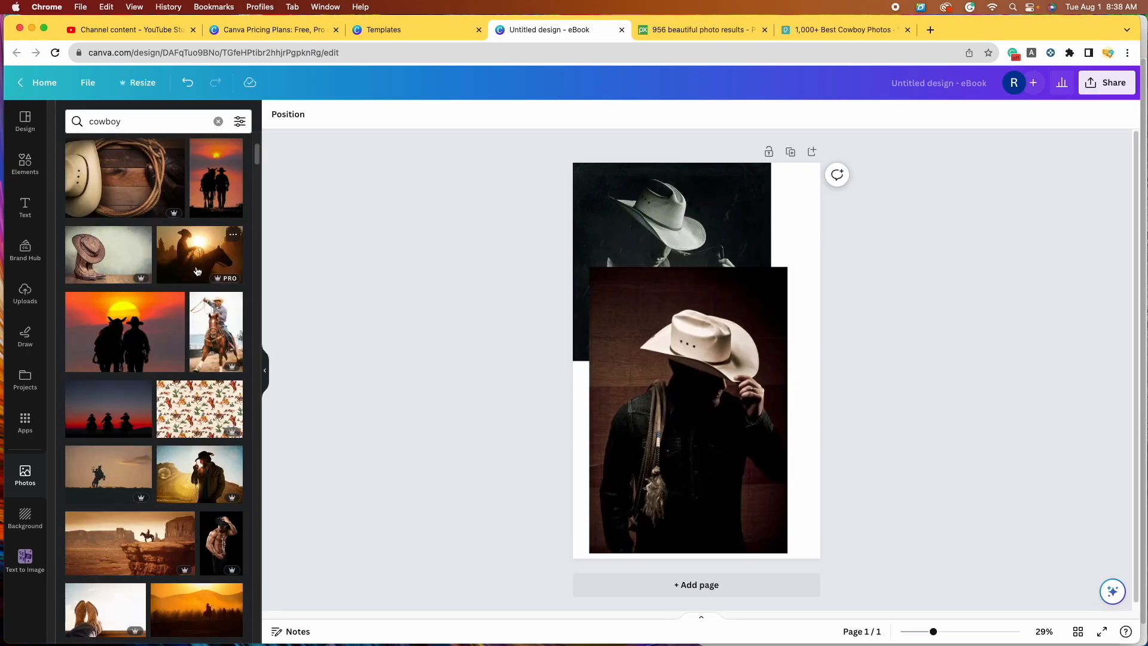
# Step: Add the sunset horse-and-rider photo and enlarge it across the cover
pyautogui.click(201, 259)
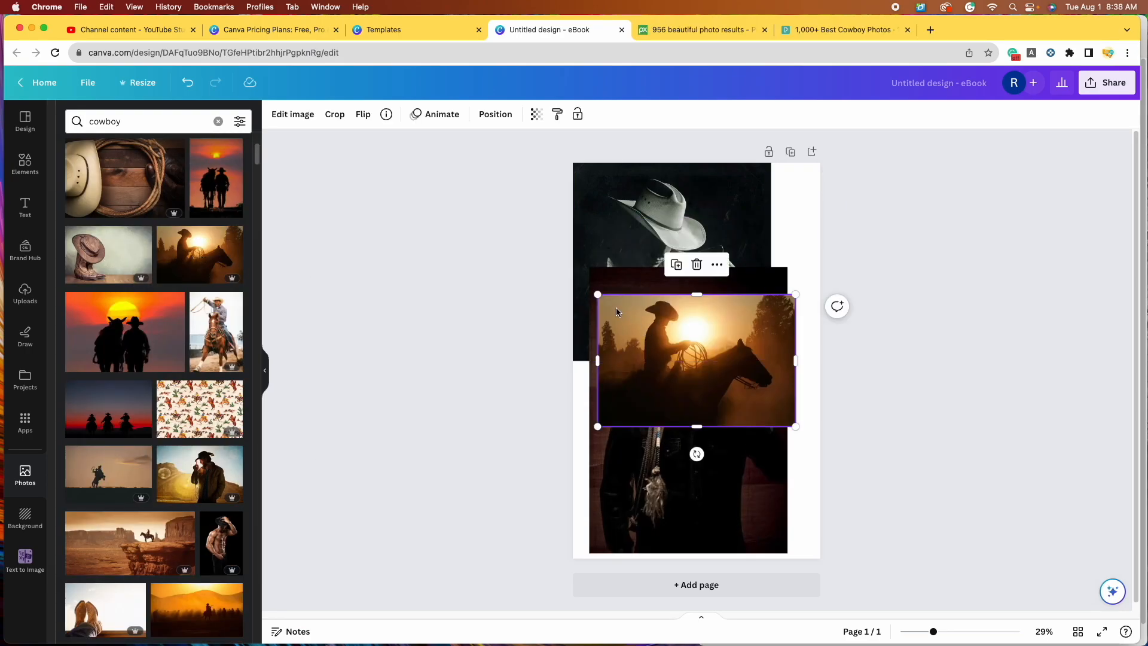
pyautogui.moveTo(599, 294); pyautogui.dragTo(560, 175)
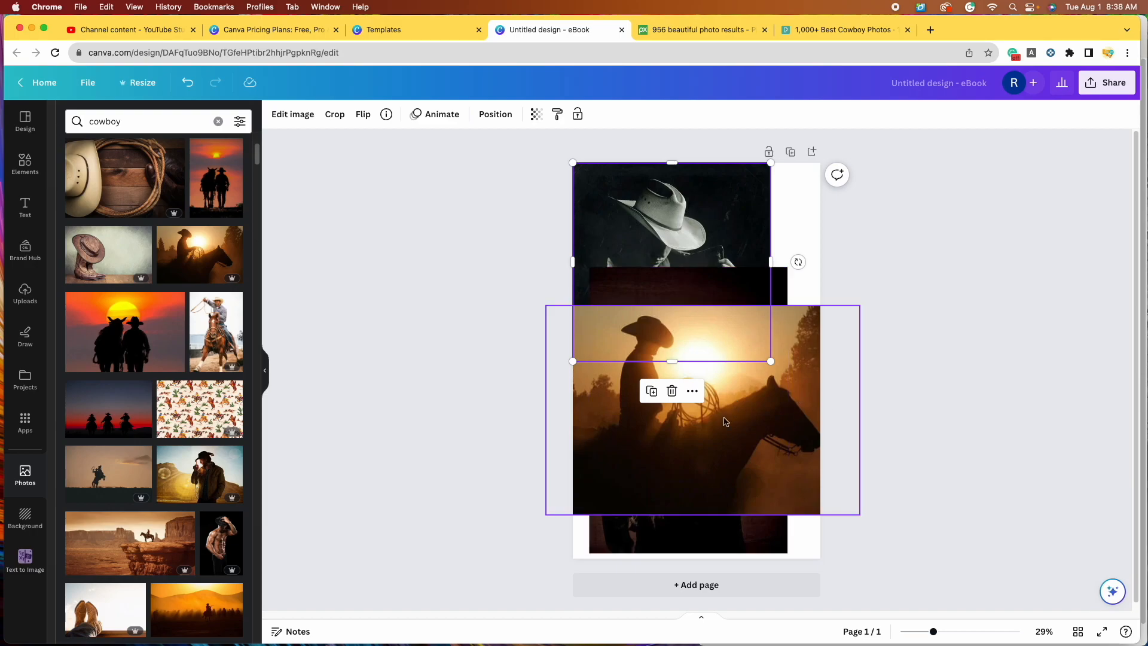
pyautogui.click(504, 118)
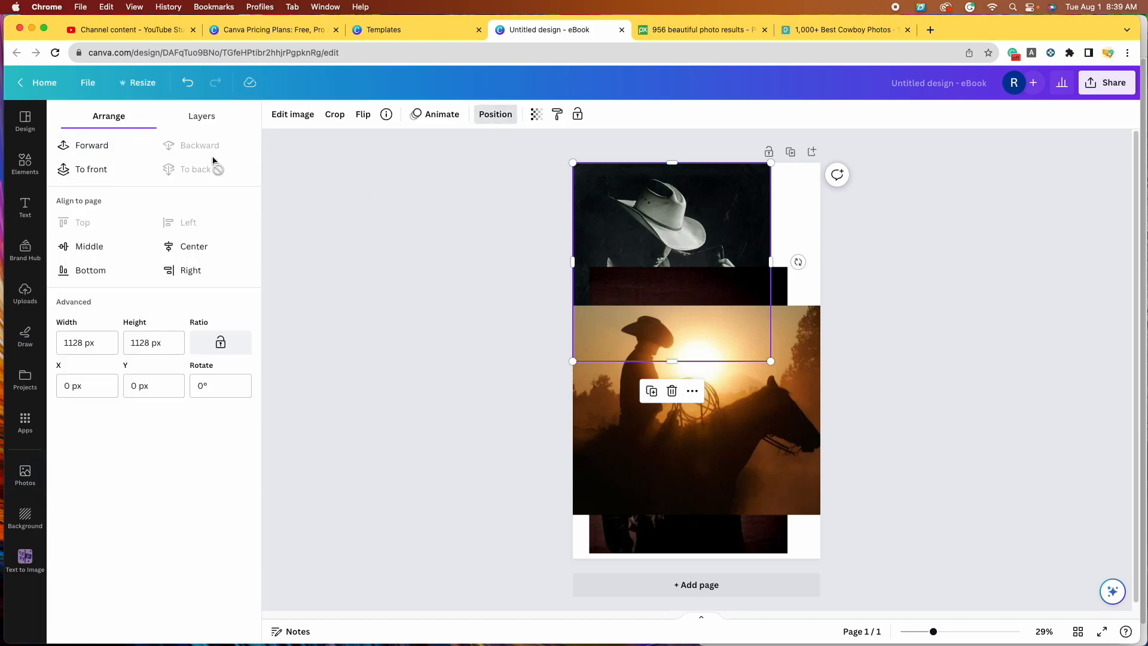
# Step: Bring the black-and-white cowboy photo to the front, resize it, then delete it
pyautogui.click(79, 171)
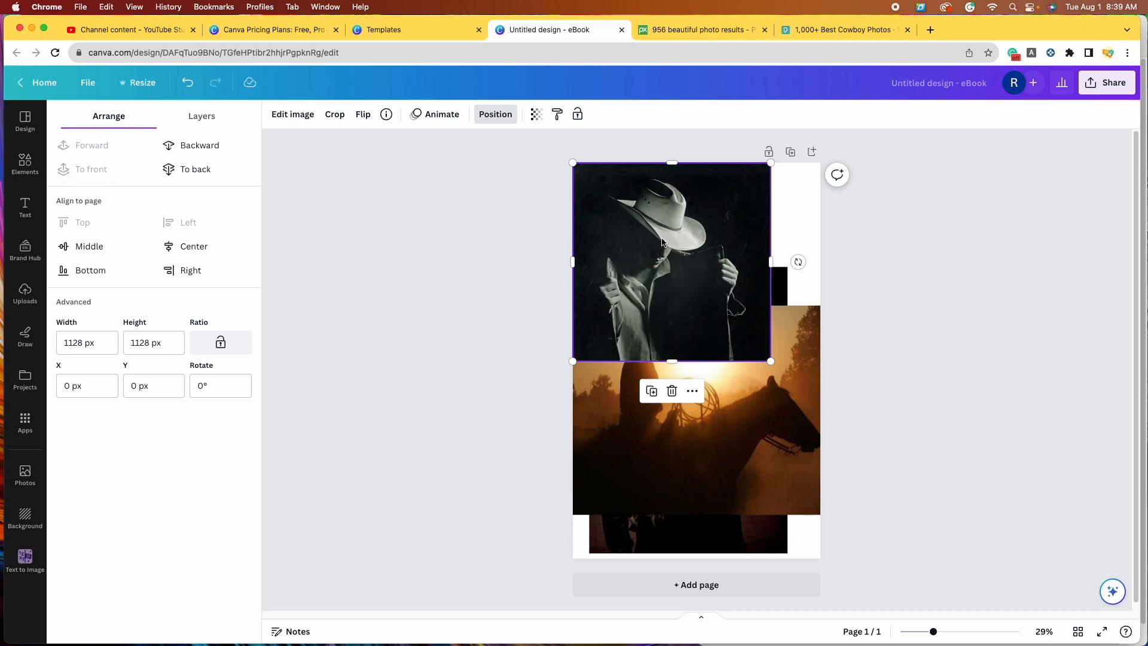
pyautogui.moveTo(772, 361); pyautogui.dragTo(970, 559)
pyautogui.moveTo(728, 423); pyautogui.dragTo(682, 424)
pyautogui.press('Escape')
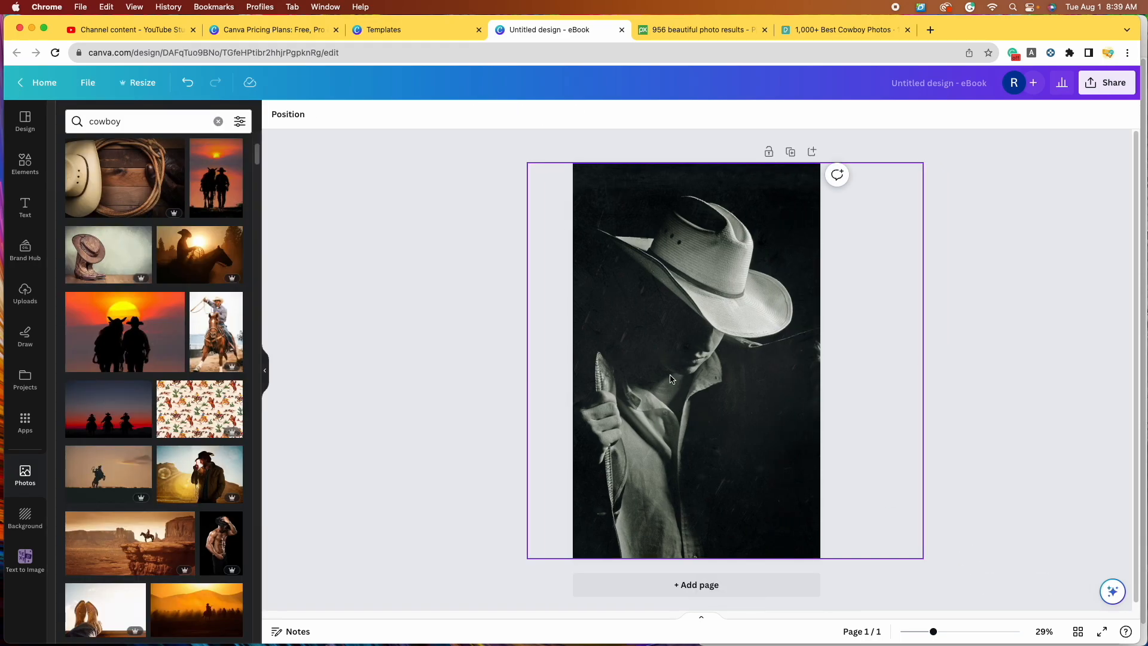
pyautogui.click(709, 411)
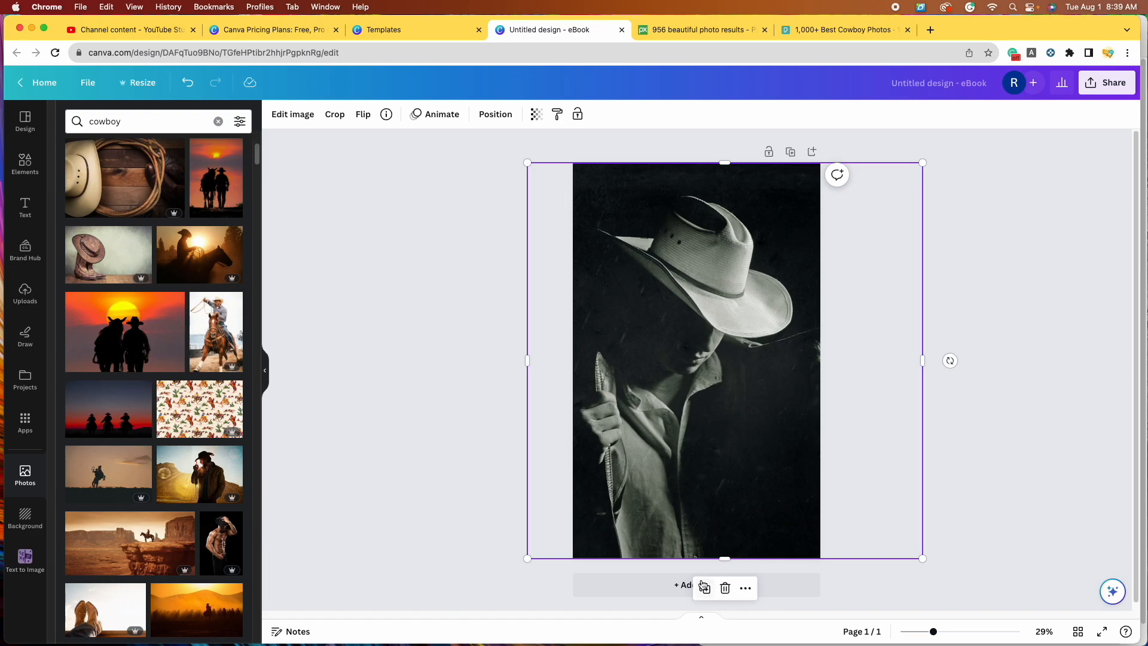
pyautogui.click(726, 587)
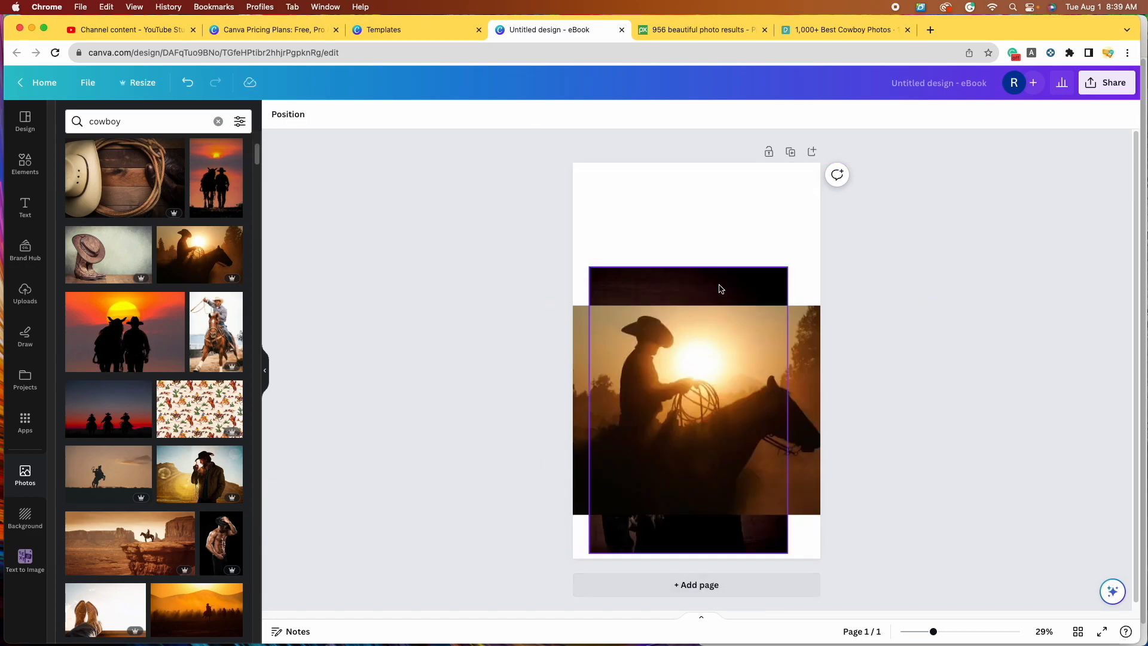
# Step: Bring the white-hat cowboy photo to the front and resize it to full page height
pyautogui.click(713, 283)
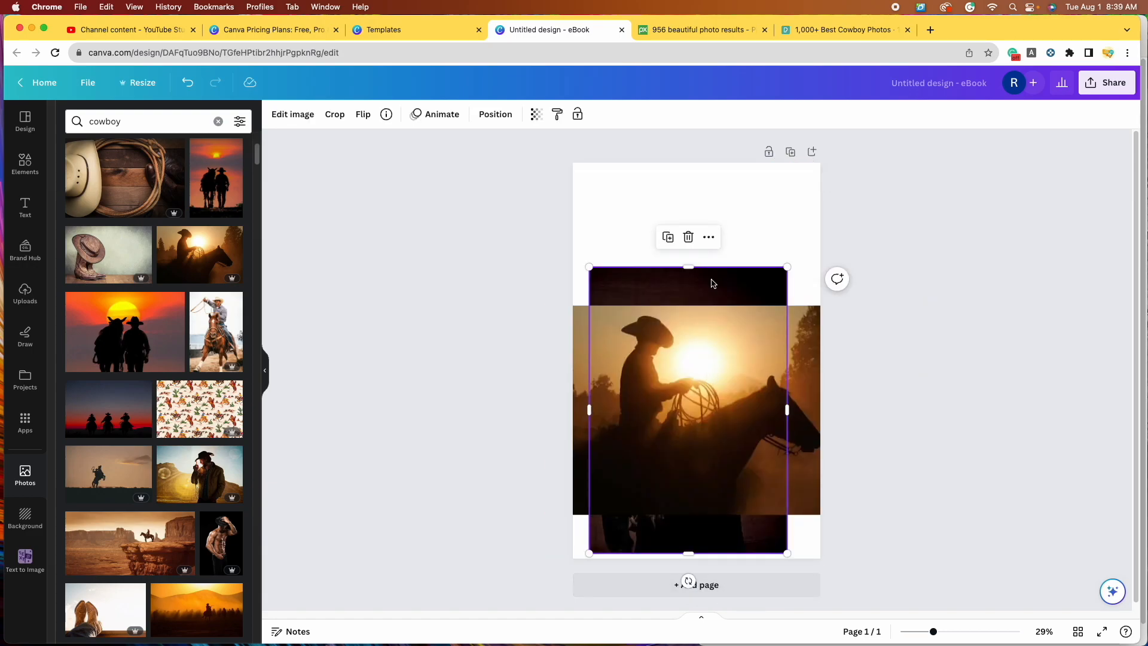
pyautogui.click(494, 115)
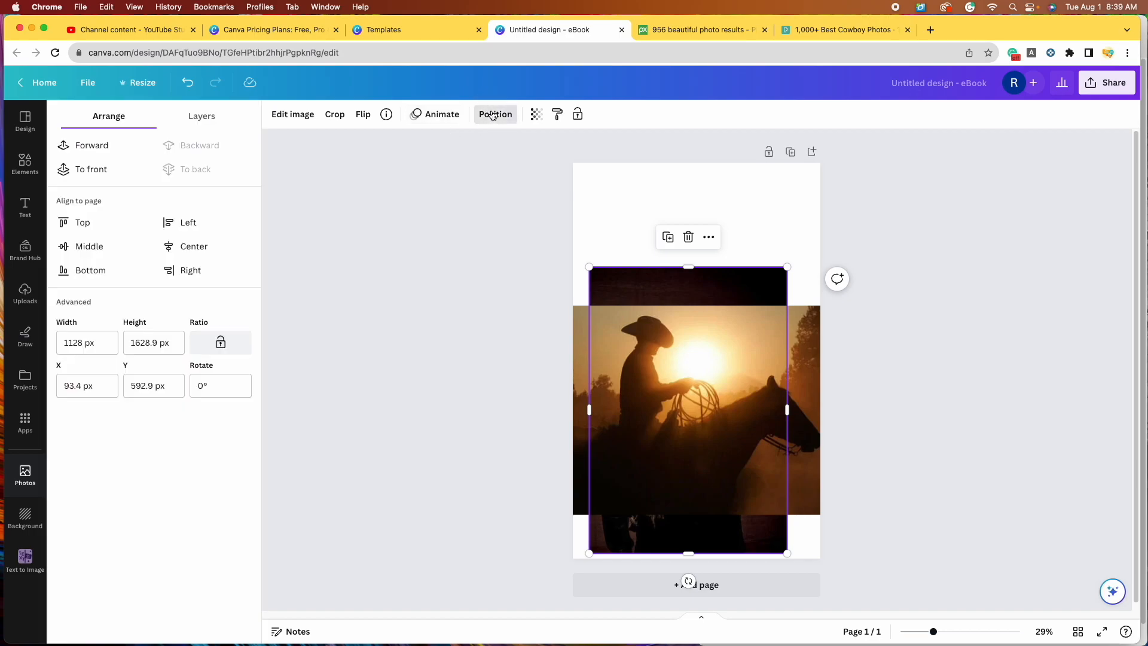
pyautogui.click(93, 171)
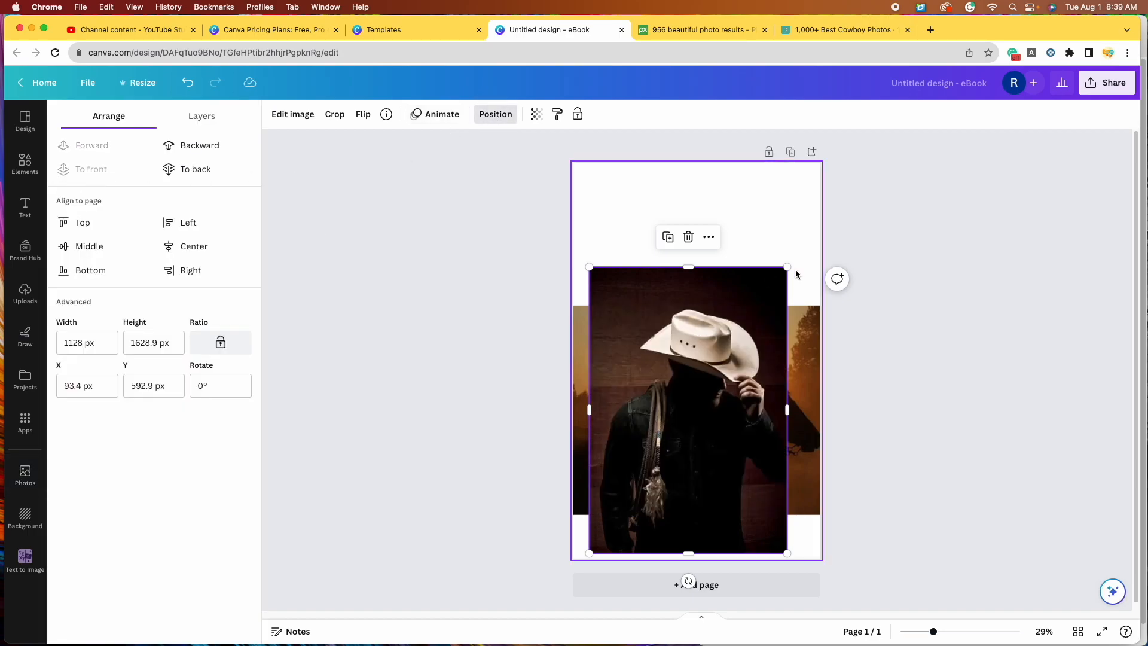
pyautogui.moveTo(787, 267); pyautogui.dragTo(811, 145)
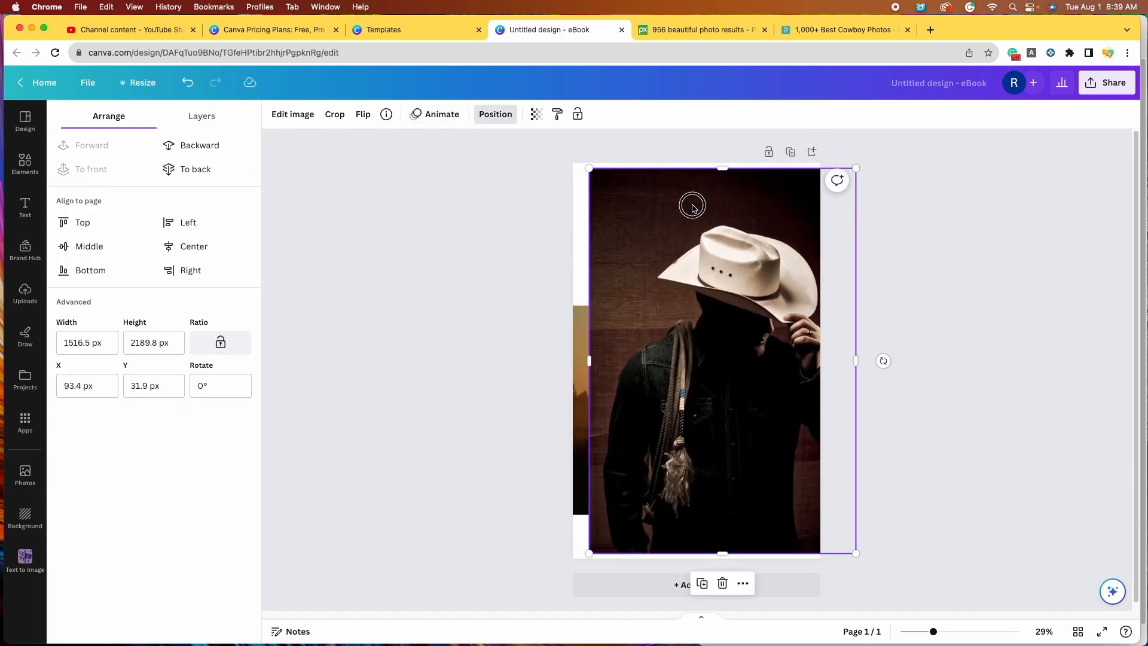
pyautogui.moveTo(693, 206); pyautogui.dragTo(672, 200)
pyautogui.moveTo(569, 548); pyautogui.dragTo(551, 558)
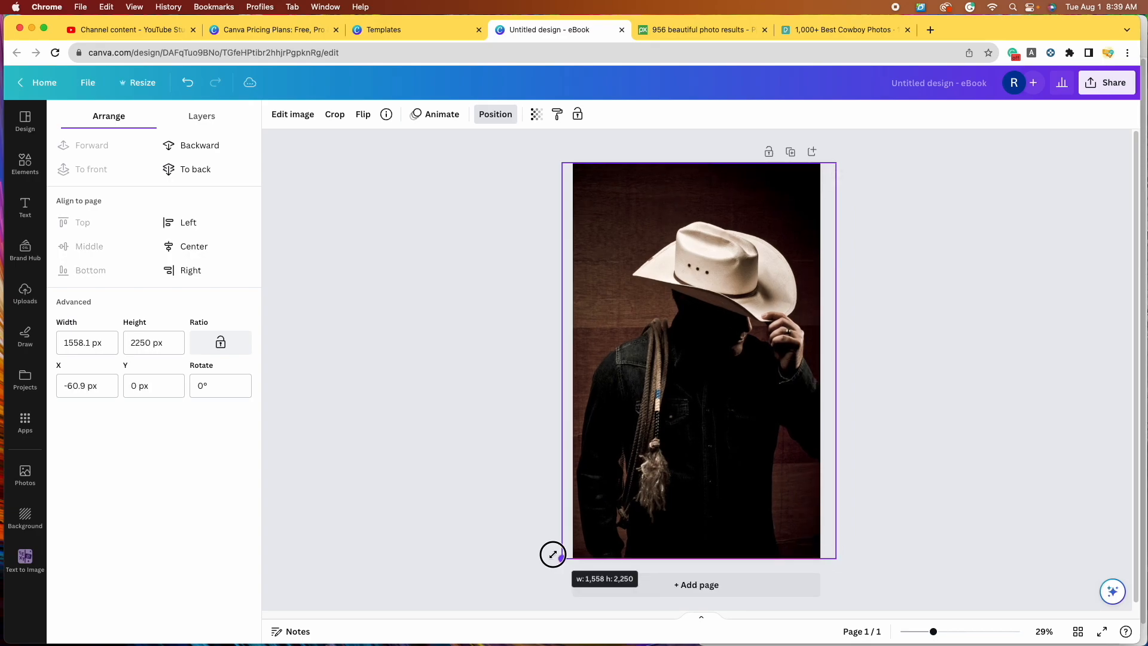
pyautogui.moveTo(698, 457); pyautogui.dragTo(692, 457)
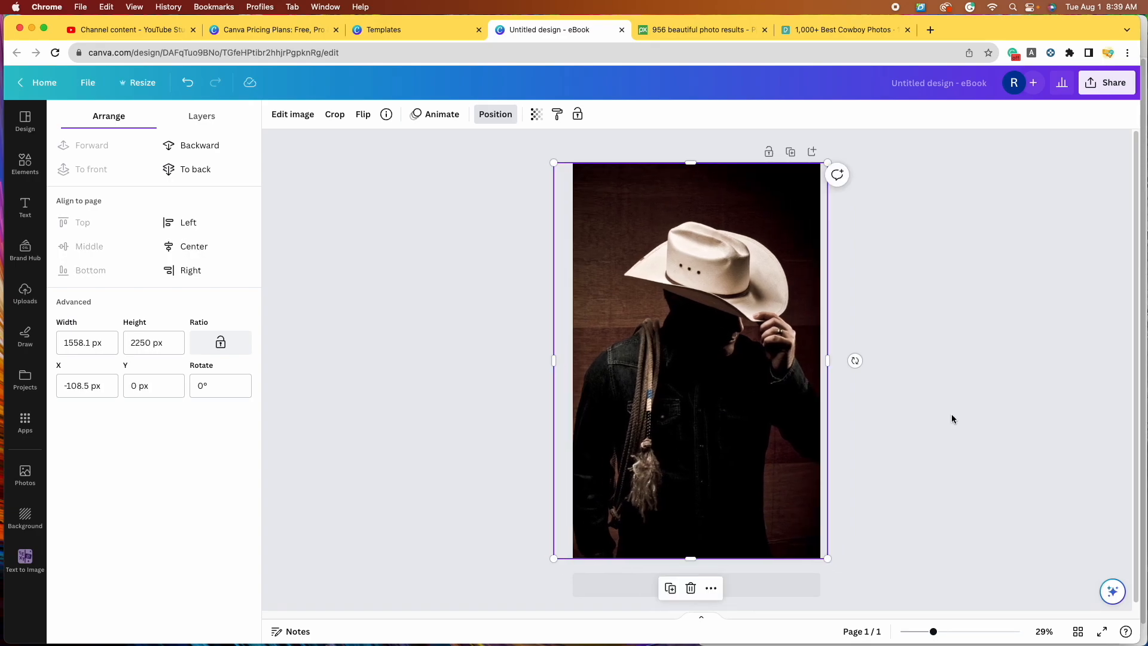
pyautogui.click(951, 418)
# Step: Uncover the sunset rider photo, bring it forward, then delete it to reveal the white-hat photo
pyautogui.moveTo(685, 253); pyautogui.dragTo(572, 254)
pyautogui.click(767, 344)
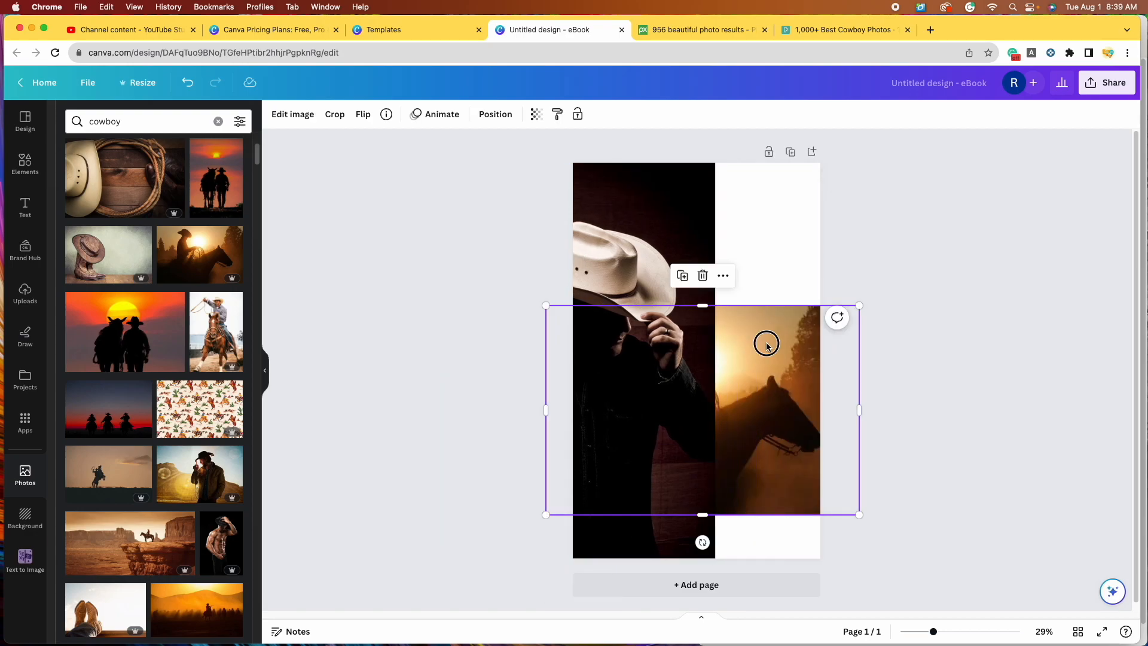
pyautogui.click(494, 114)
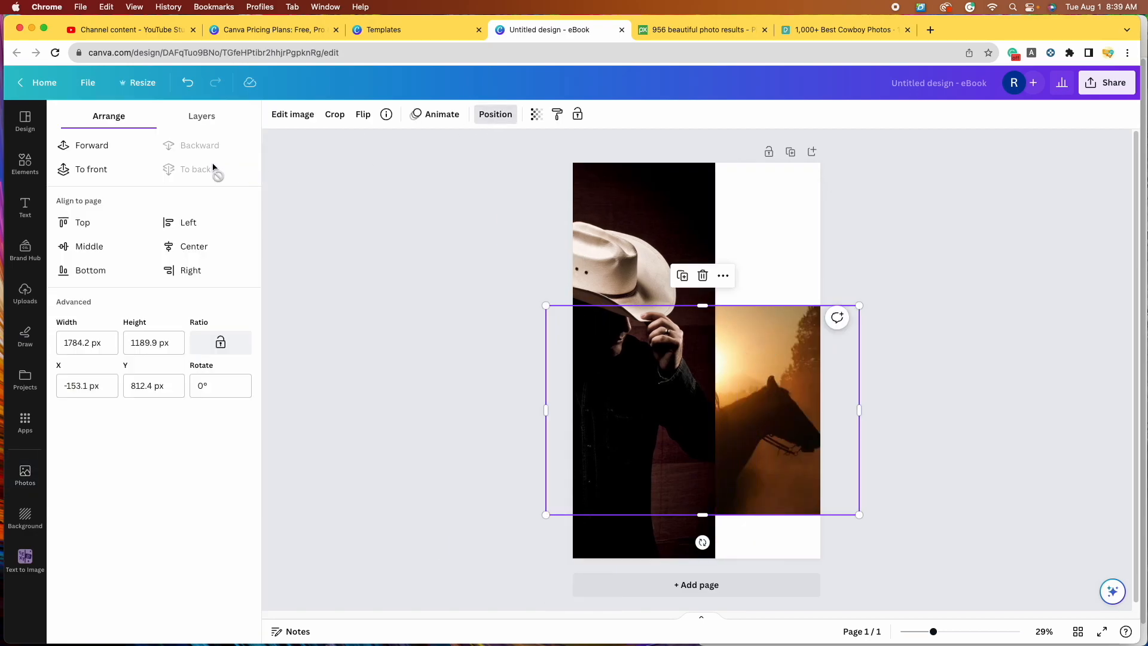
pyautogui.click(90, 170)
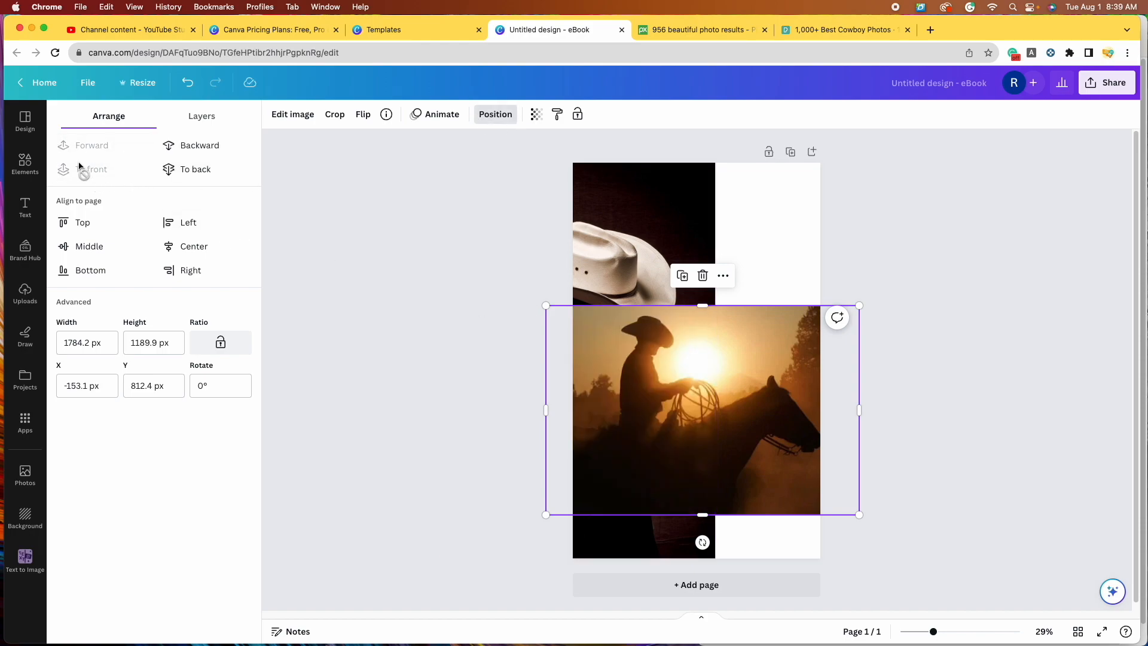
pyautogui.moveTo(545, 306); pyautogui.dragTo(403, 102)
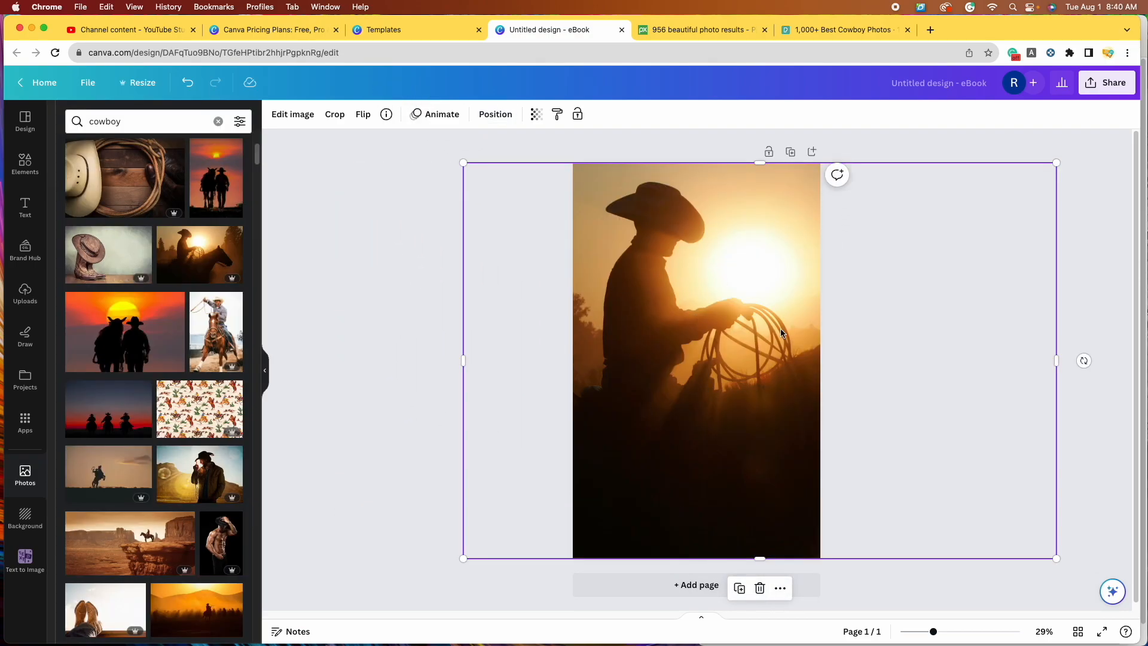
pyautogui.click(760, 589)
pyautogui.click(733, 405)
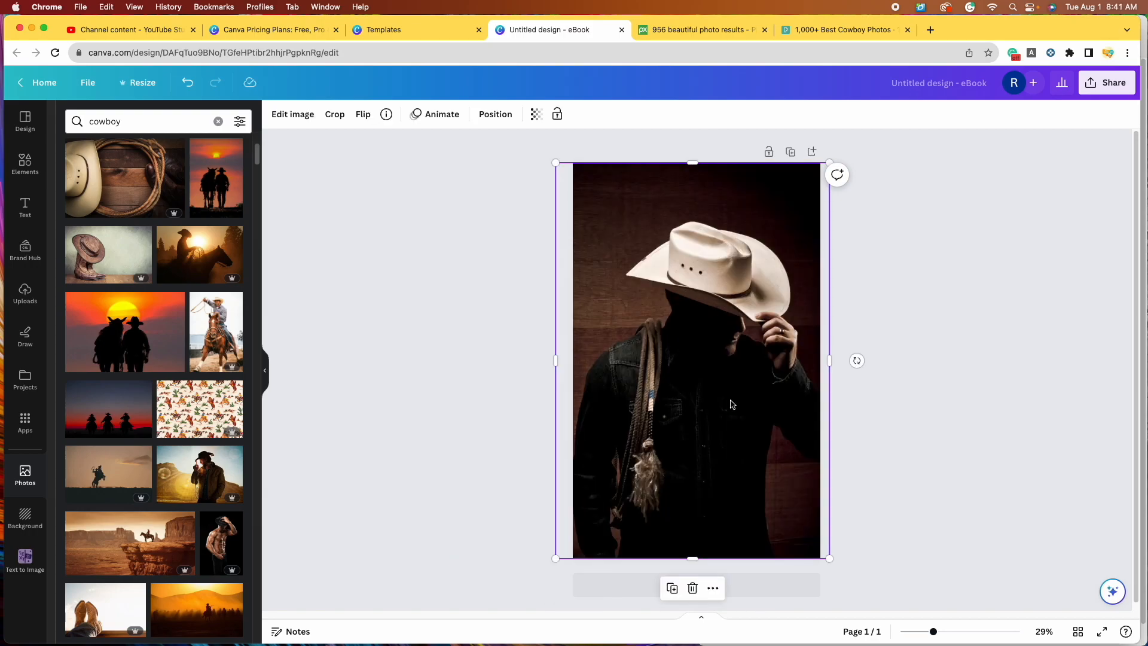
# Step: Nudge the white-hat photo left and show all its Photogenic filters under Edit image
pyautogui.moveTo(756, 405); pyautogui.dragTo(715, 396)
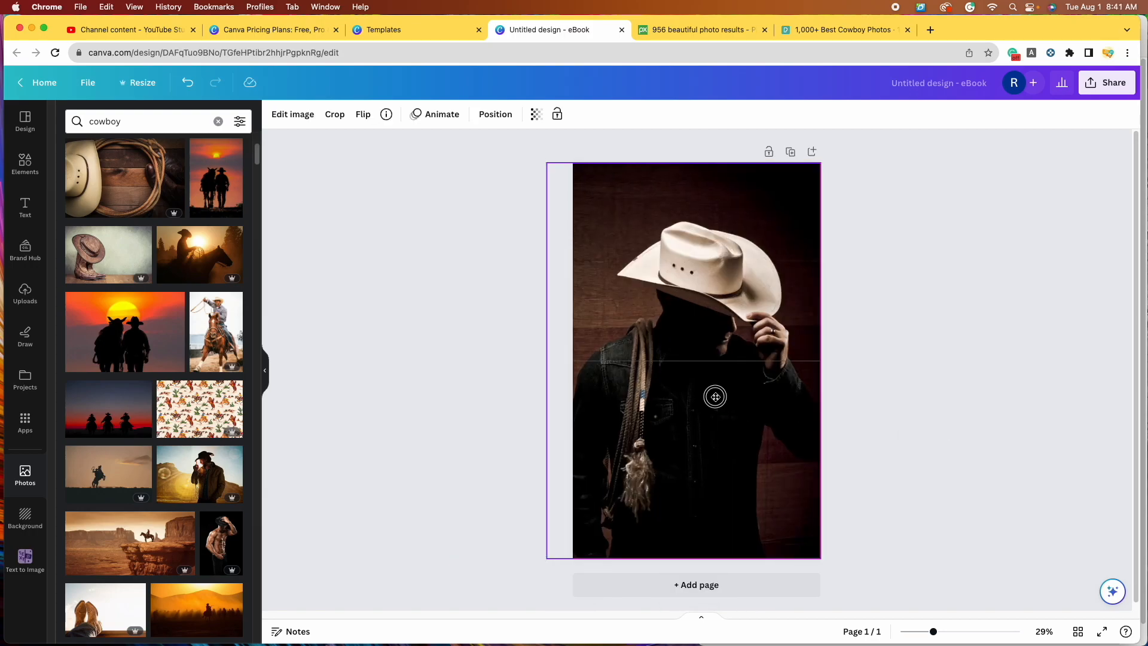
pyautogui.click(935, 387)
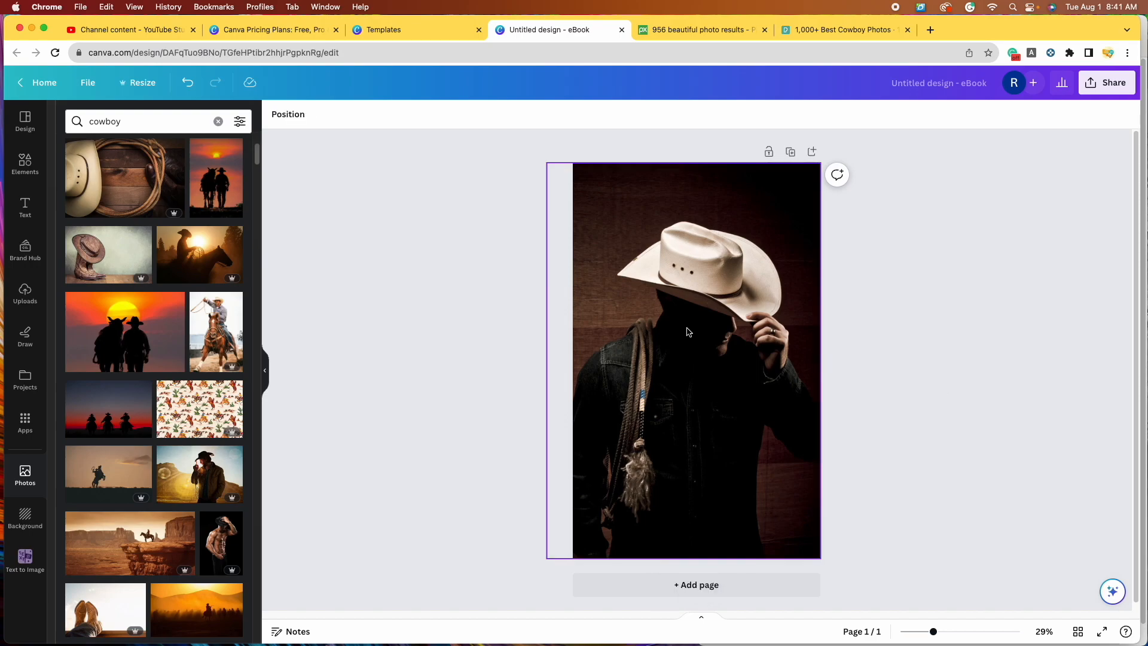
pyautogui.click(712, 353)
pyautogui.click(285, 114)
pyautogui.scroll(-5, 177, 336)
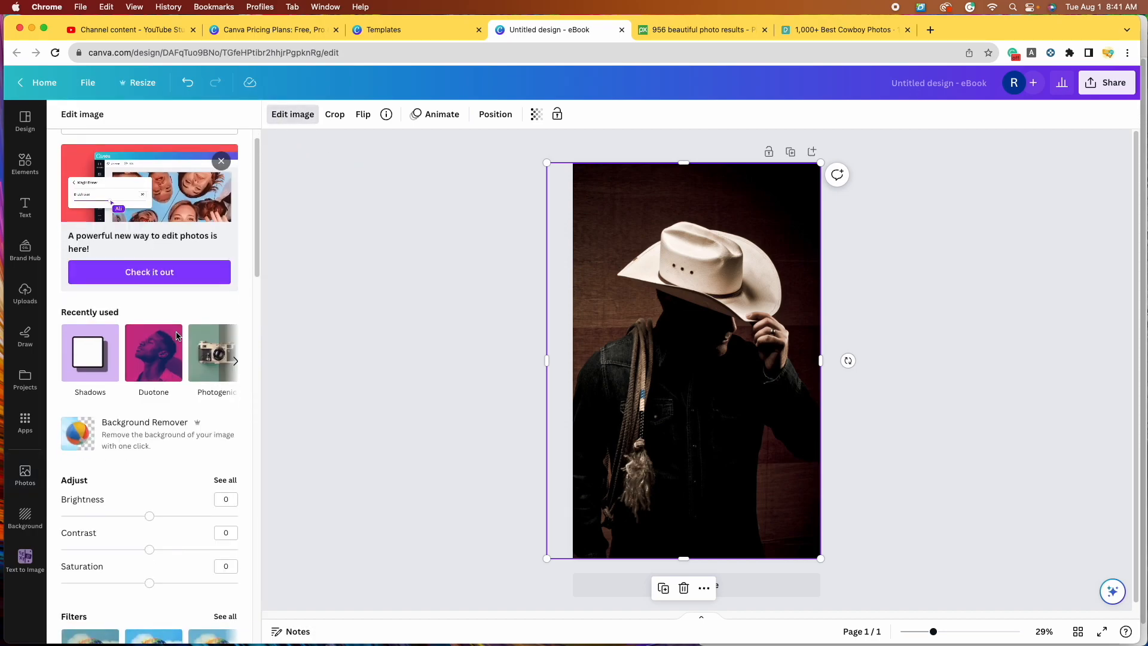
pyautogui.scroll(-4, 177, 336)
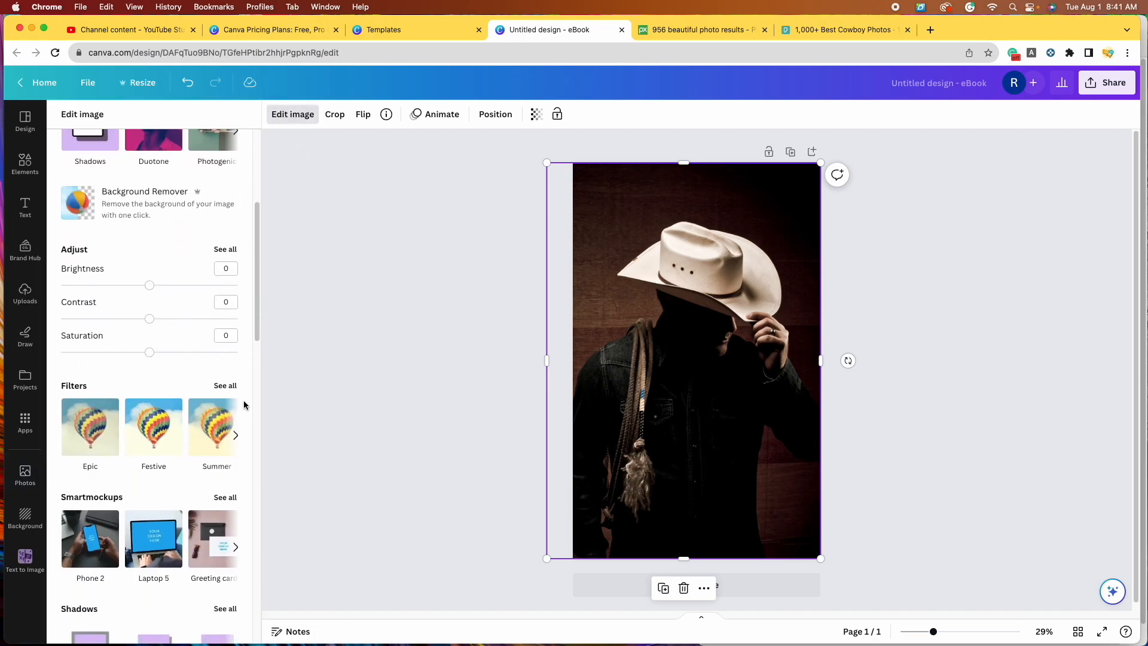
pyautogui.scroll(-9, 207, 389)
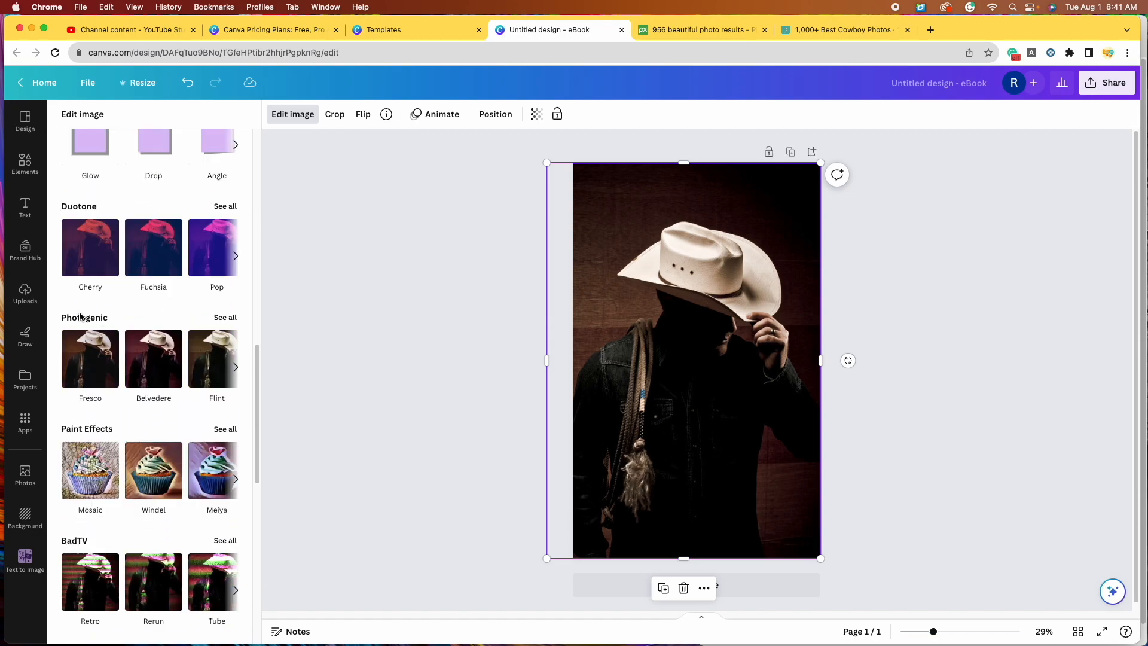
pyautogui.click(226, 319)
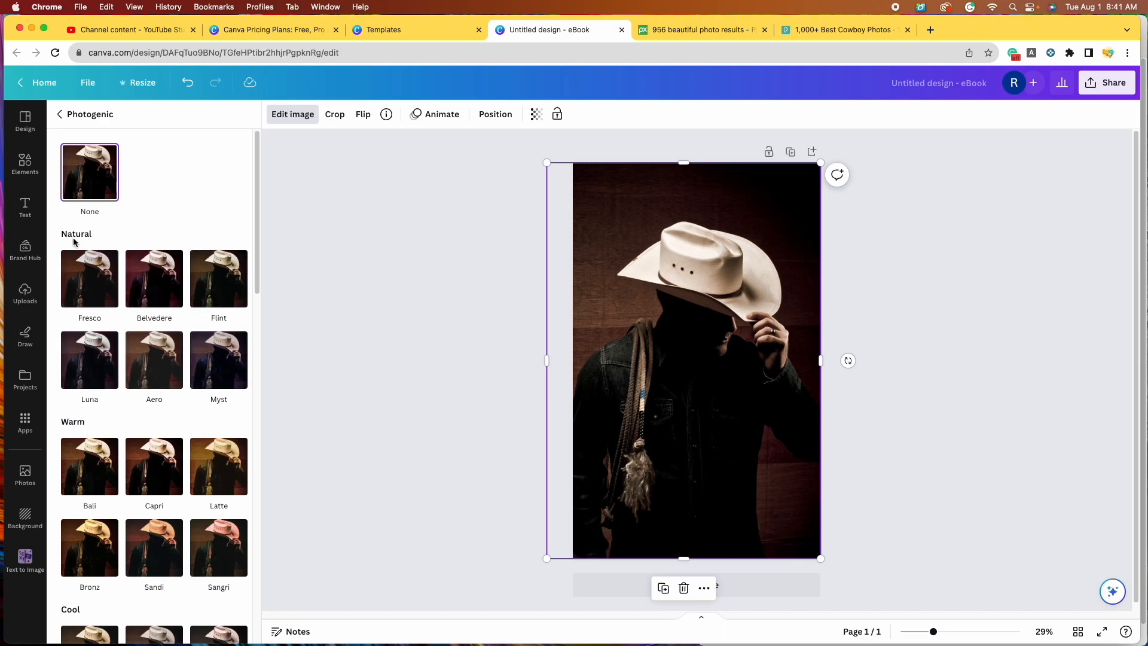
# Step: Try the Bali, Capri and Latte filters on the cowboy photo
pyautogui.scroll(-4, 129, 415)
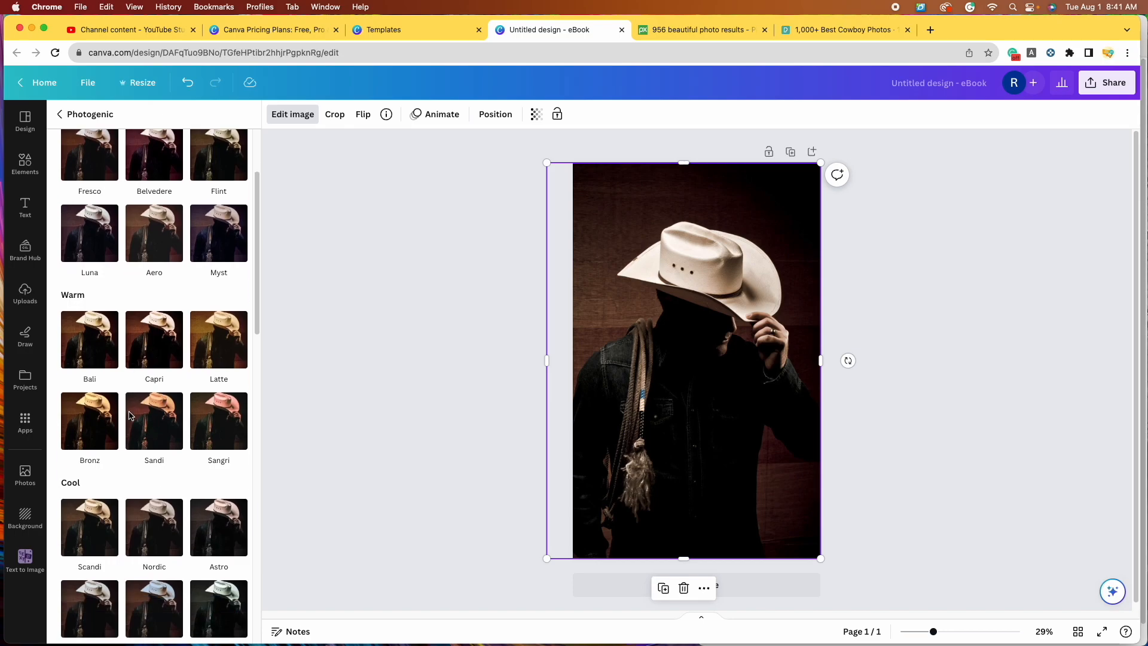
pyautogui.scroll(-15, 129, 415)
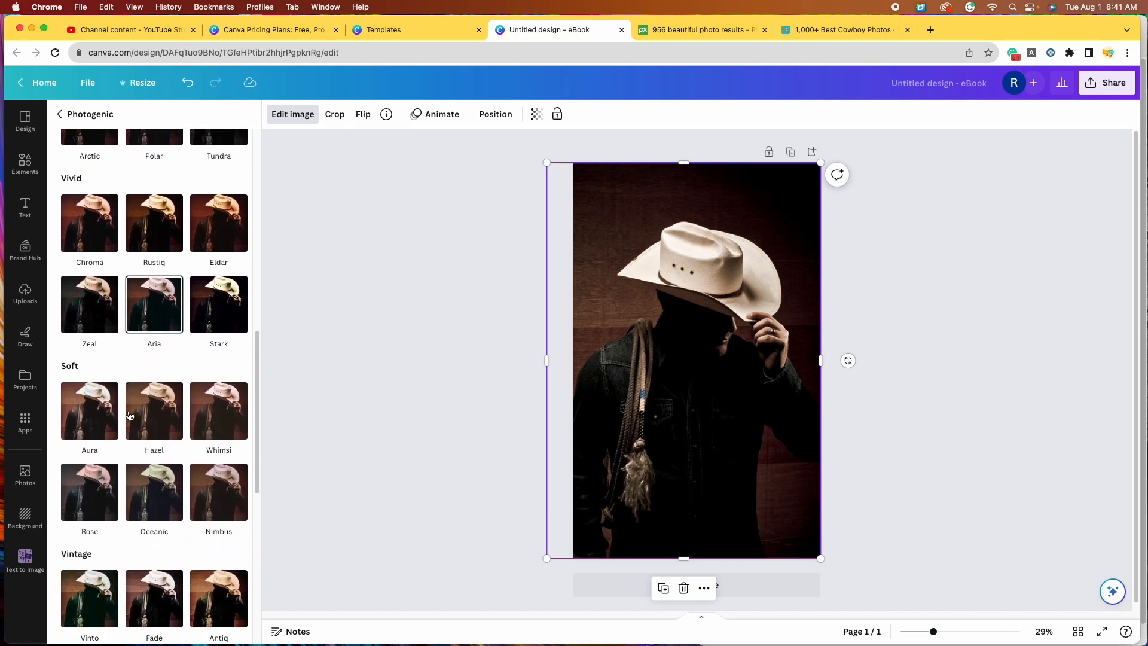
pyautogui.scroll(-7, 129, 415)
pyautogui.scroll(20, 130, 416)
pyautogui.scroll(2, 131, 416)
pyautogui.click(99, 359)
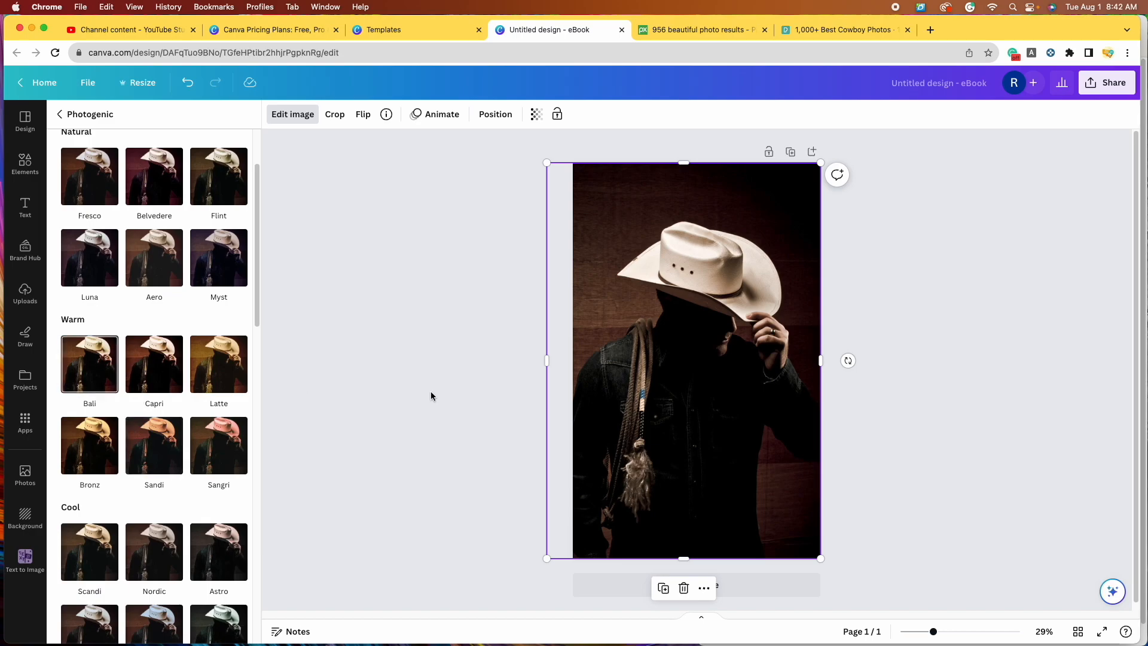
pyautogui.click(95, 375)
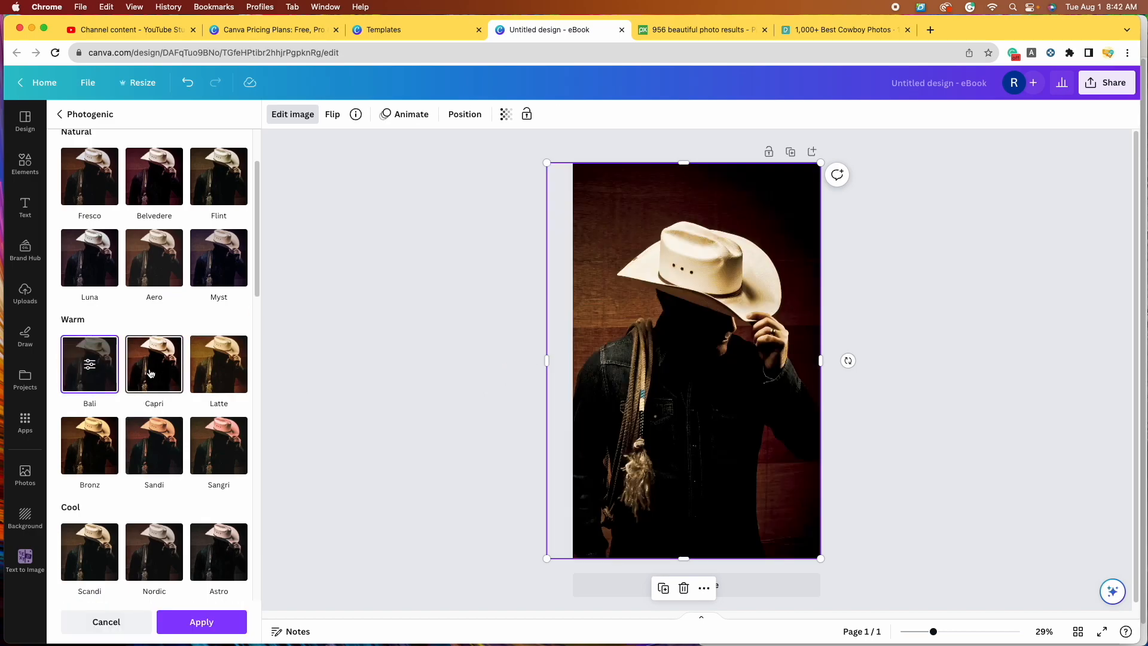
pyautogui.click(151, 374)
pyautogui.click(218, 369)
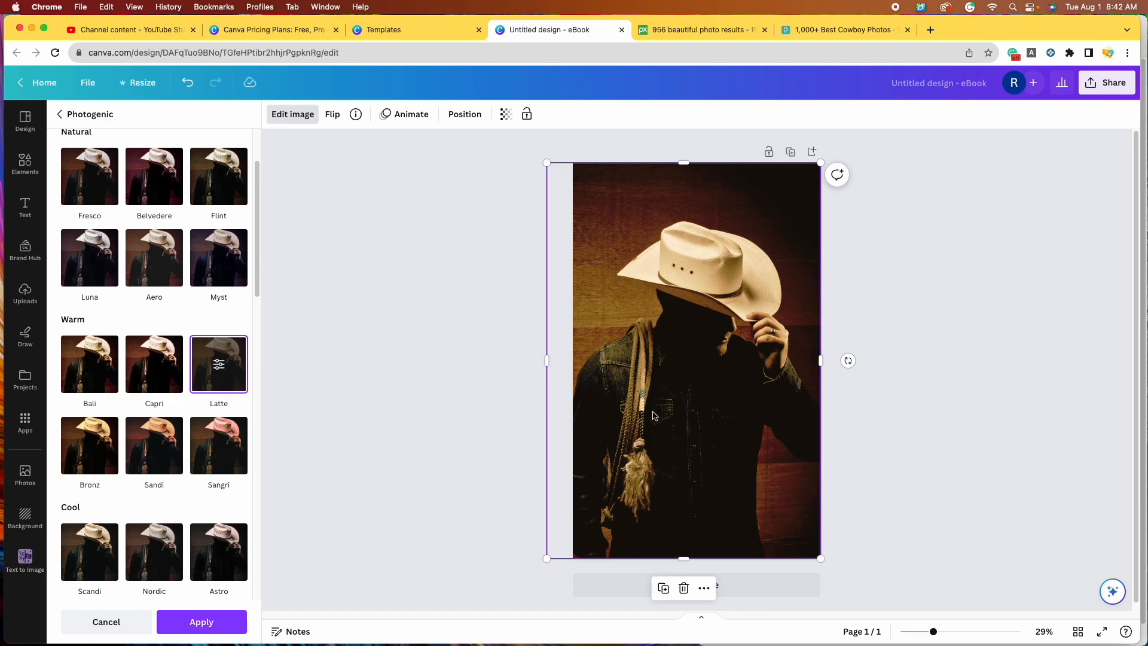
pyautogui.scroll(3, 84, 143)
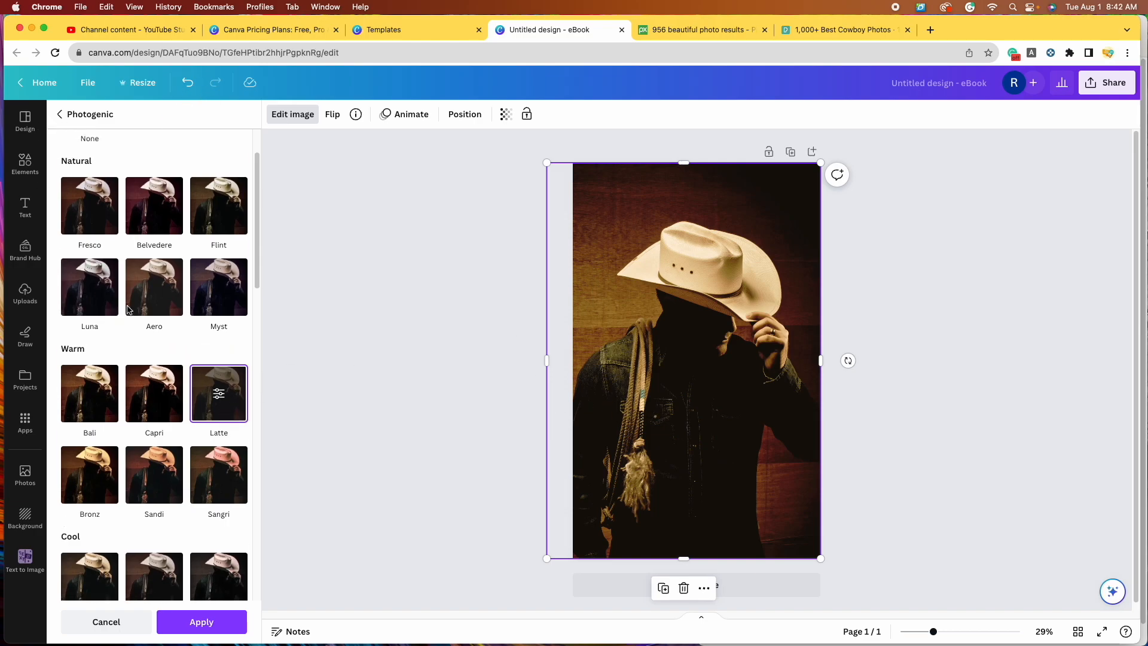
pyautogui.click(95, 184)
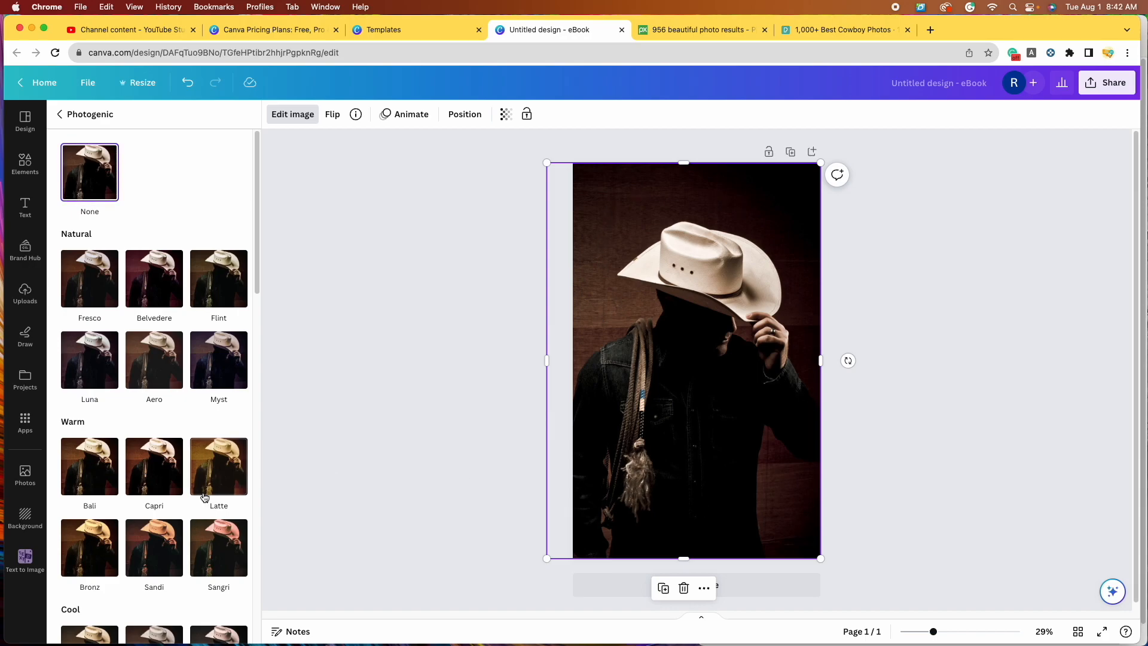
pyautogui.click(219, 466)
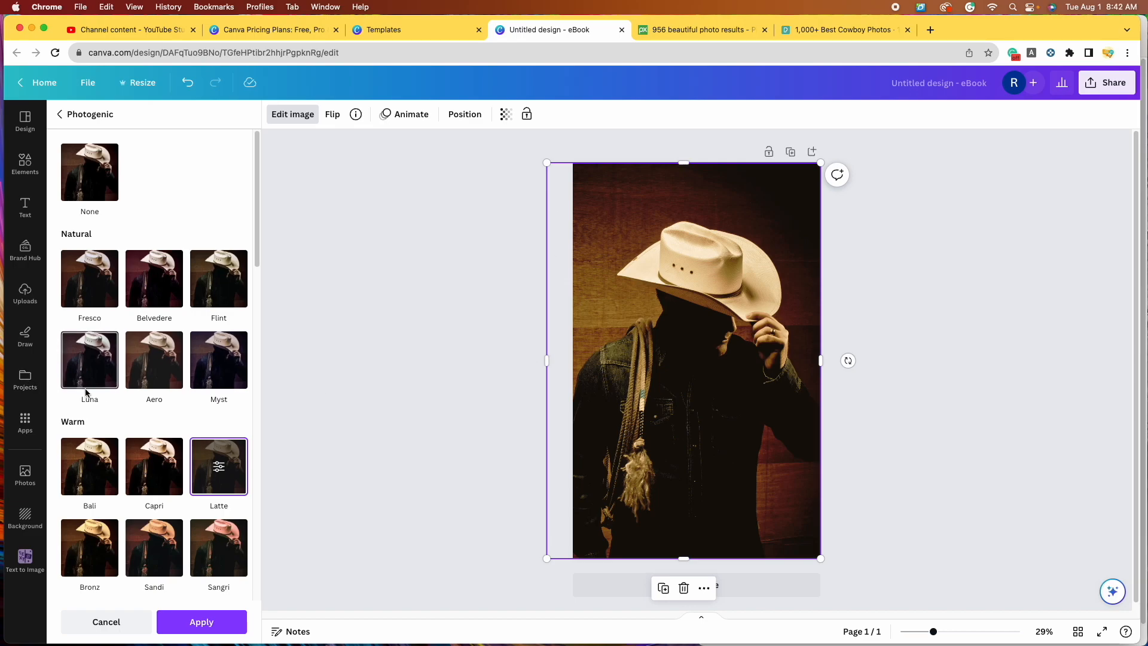
# Step: Compare Bronz, Antiq, Retro and Latte, then apply the Antiq filter
pyautogui.scroll(-2, 120, 398)
pyautogui.click(101, 453)
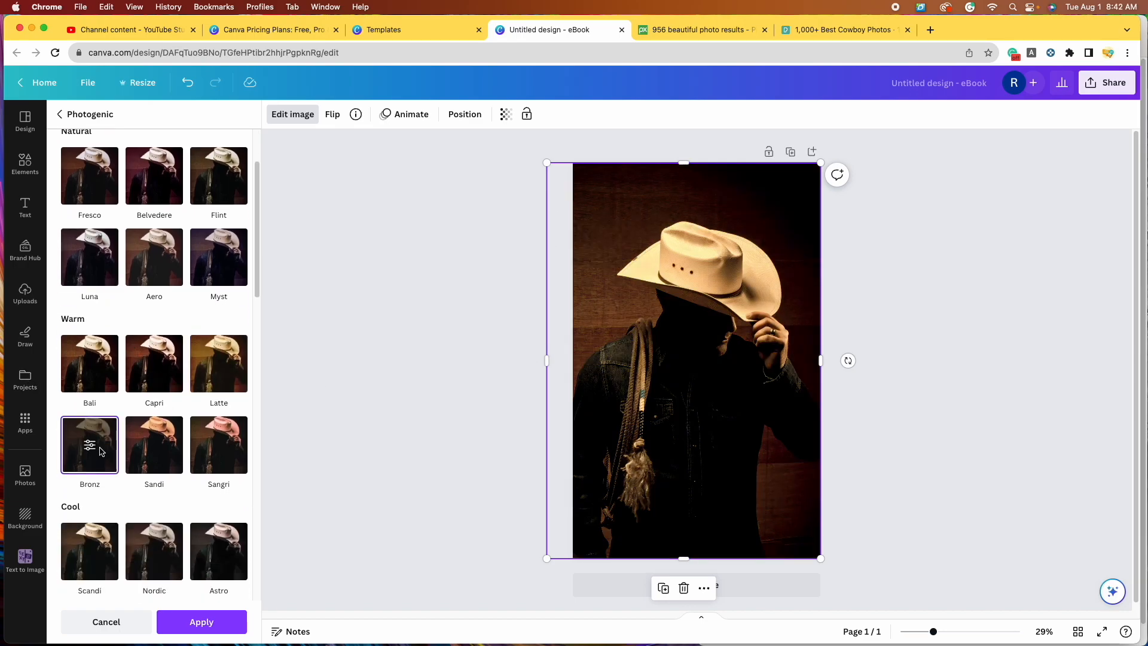
pyautogui.scroll(-10, 156, 445)
pyautogui.click(223, 439)
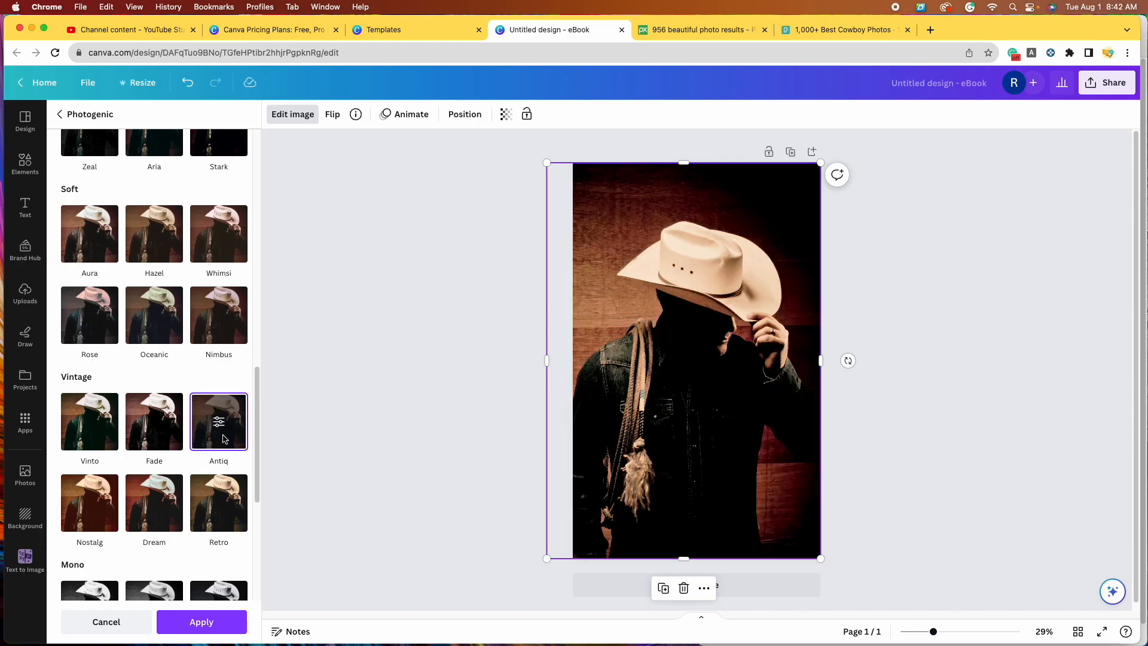
pyautogui.click(208, 514)
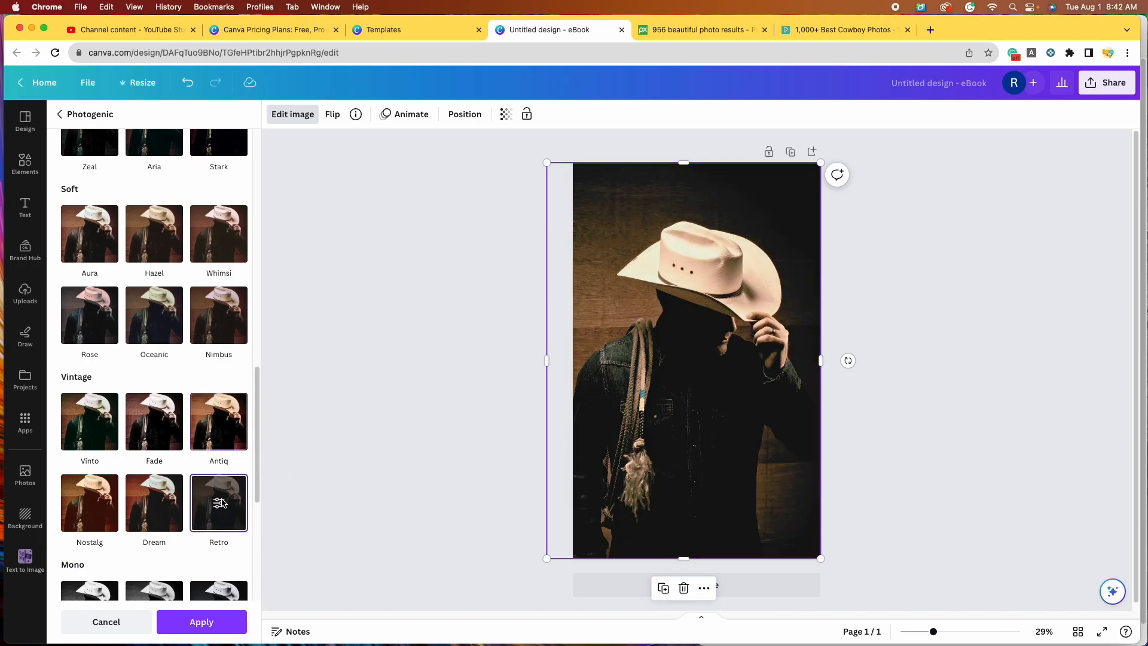
pyautogui.click(220, 426)
pyautogui.click(225, 491)
pyautogui.scroll(10, 184, 351)
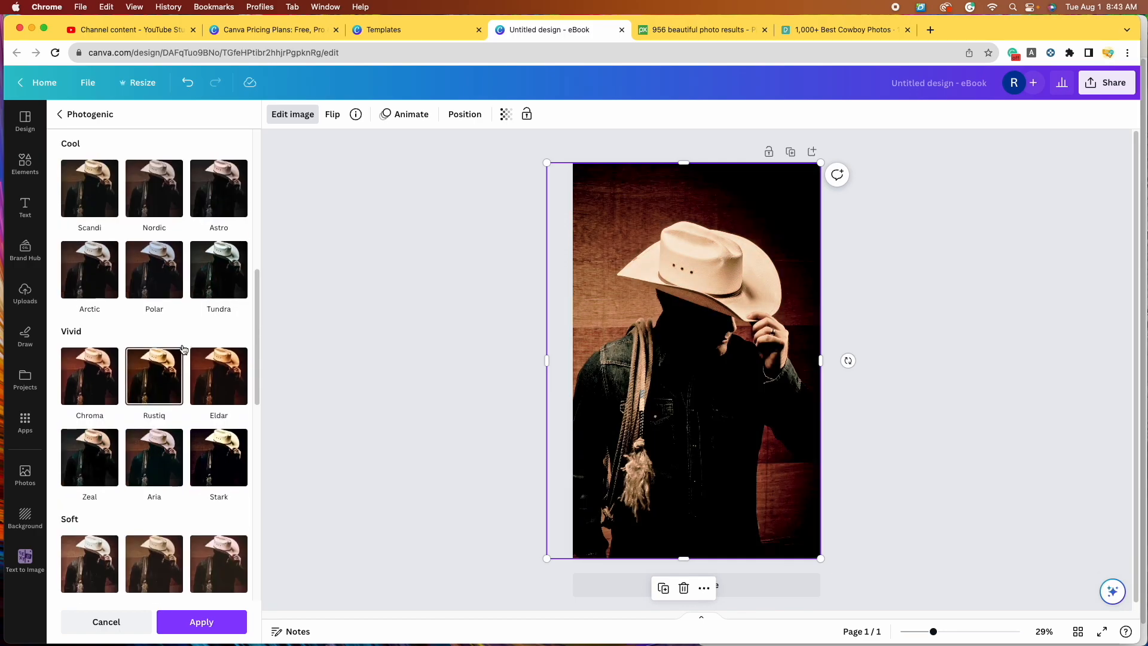
pyautogui.scroll(2, 184, 350)
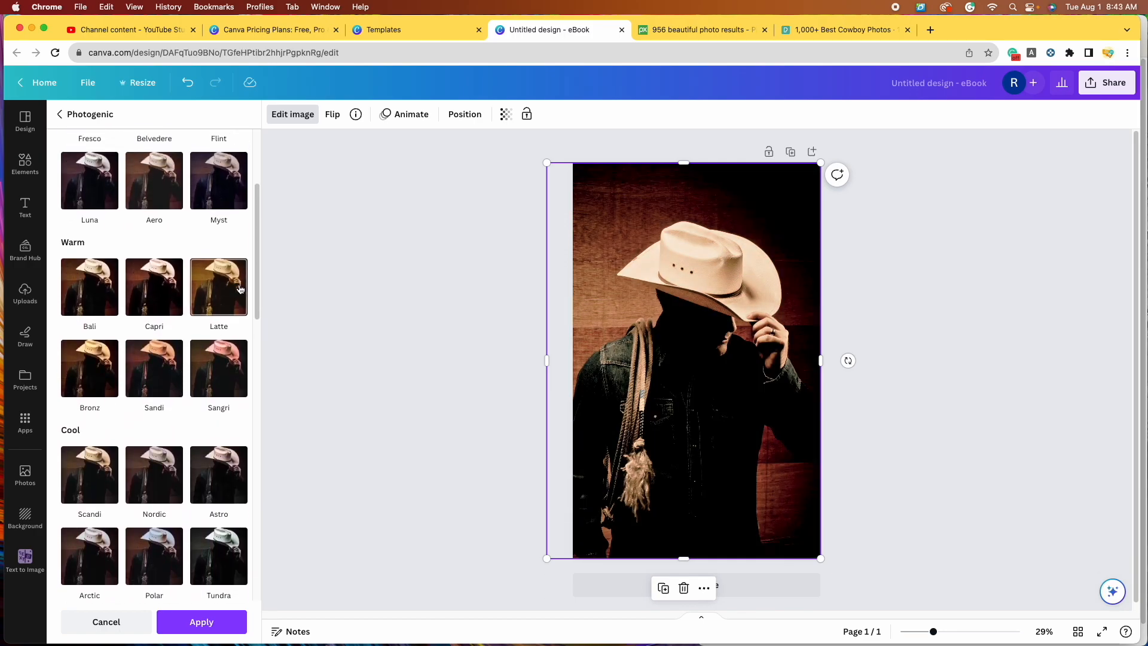
pyautogui.click(234, 290)
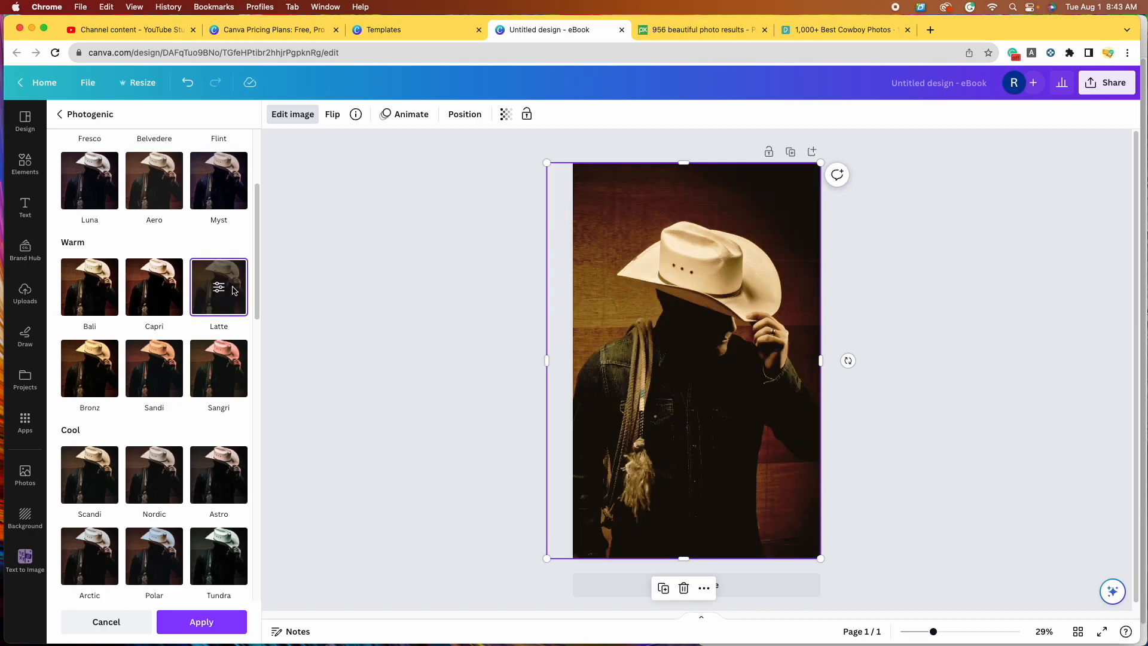
pyautogui.scroll(-12, 239, 395)
pyautogui.click(245, 500)
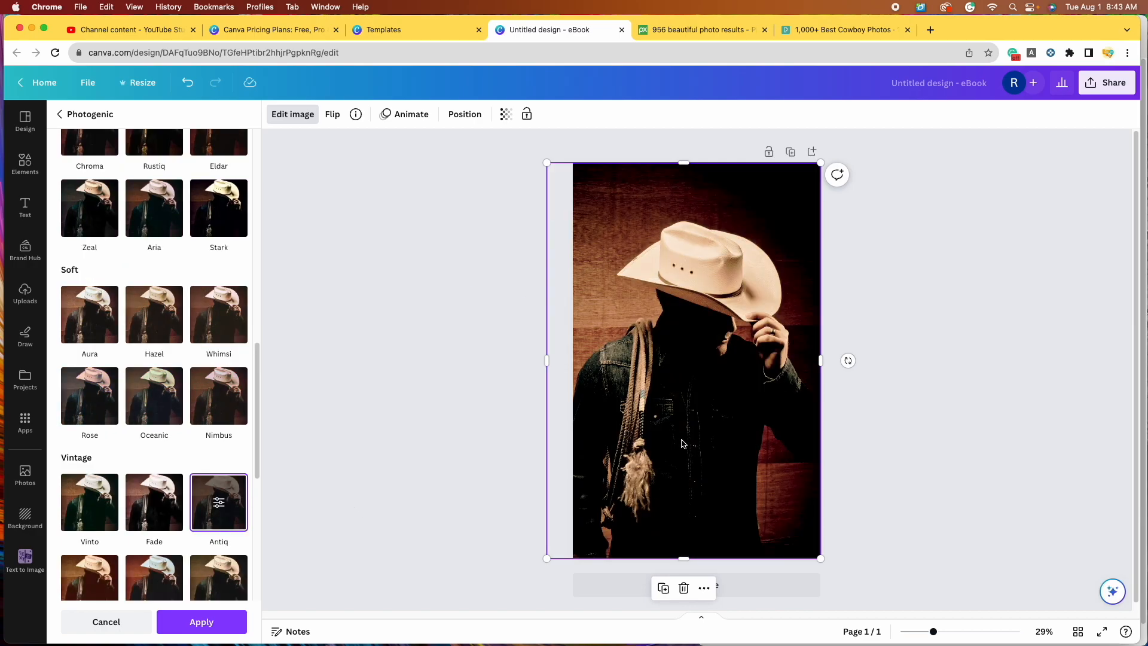
pyautogui.click(201, 622)
pyautogui.click(1083, 407)
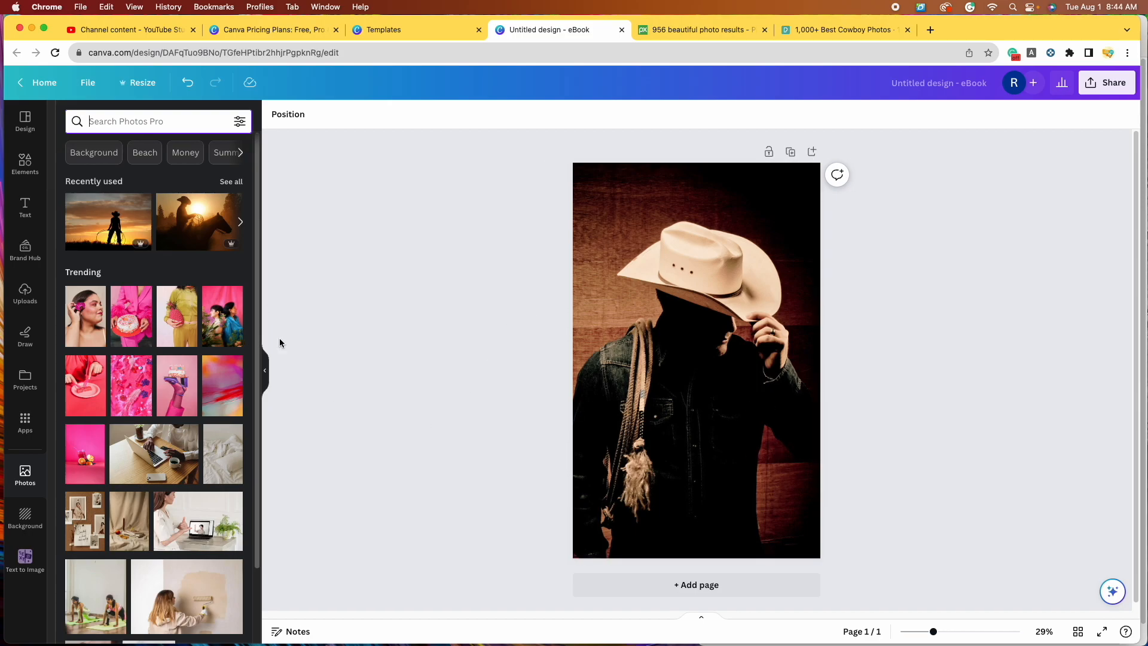
# Step: Browse the Text panel's font combinations and add a default heading to the cover
pyautogui.click(26, 216)
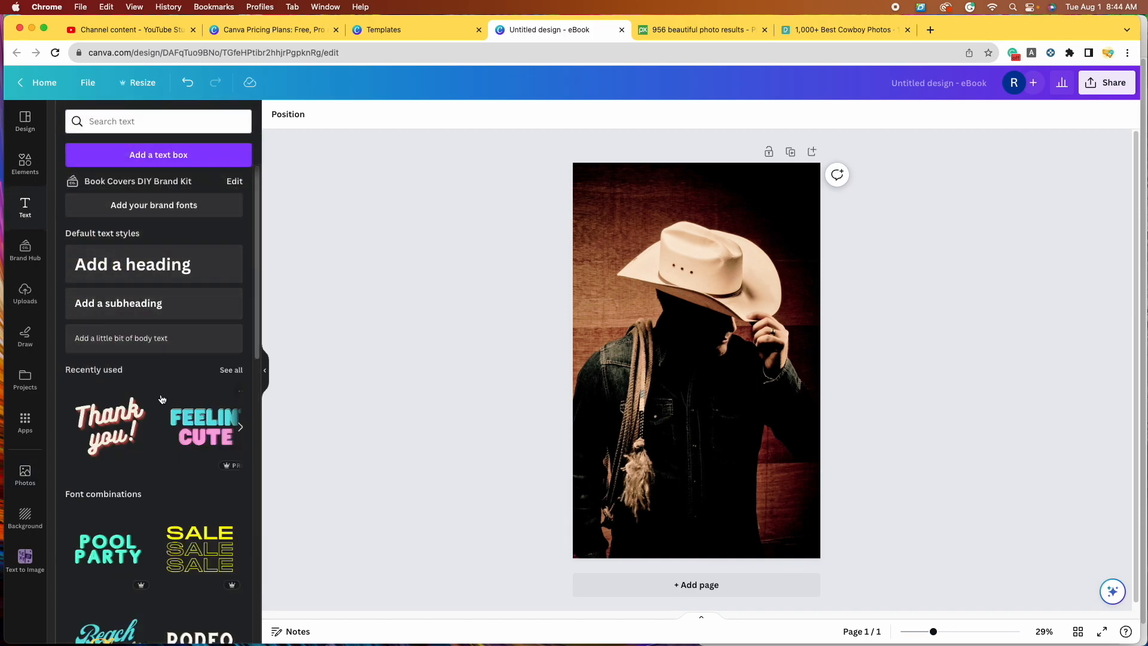
pyautogui.scroll(-3, 163, 404)
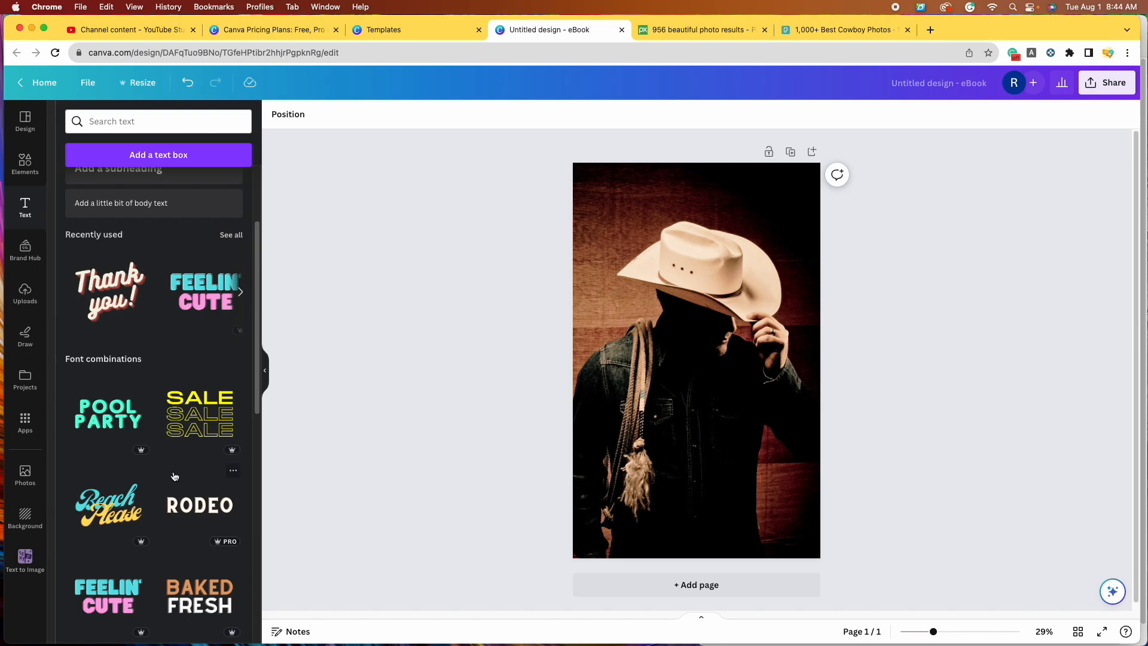
pyautogui.scroll(-5, 163, 419)
pyautogui.scroll(-5, 165, 468)
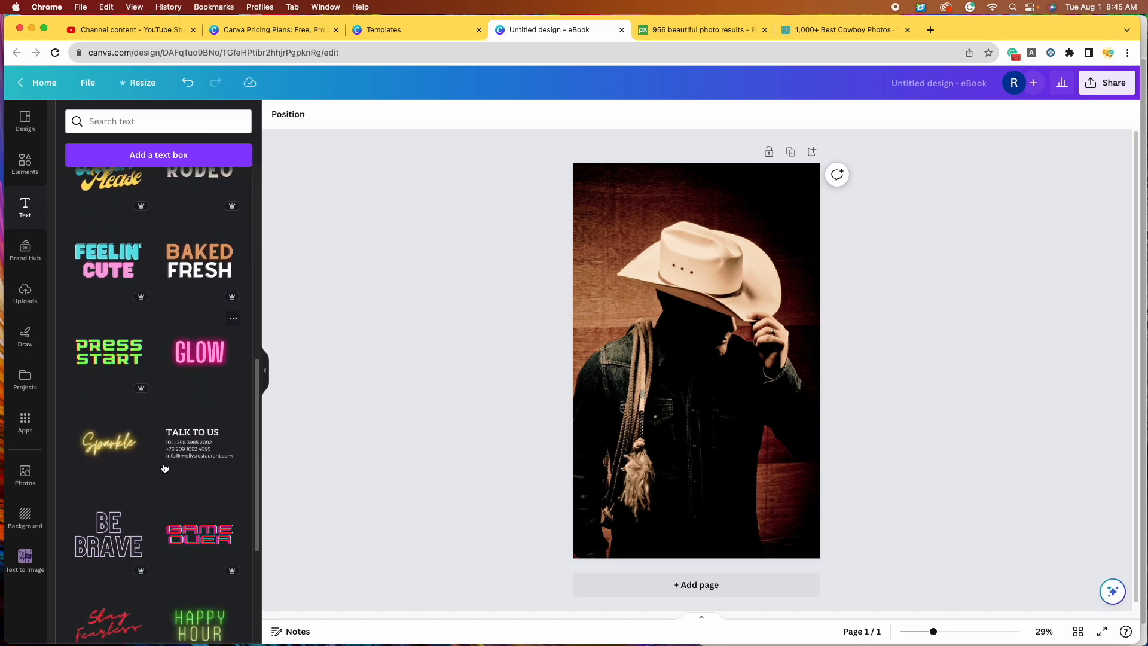
pyautogui.scroll(15, 162, 469)
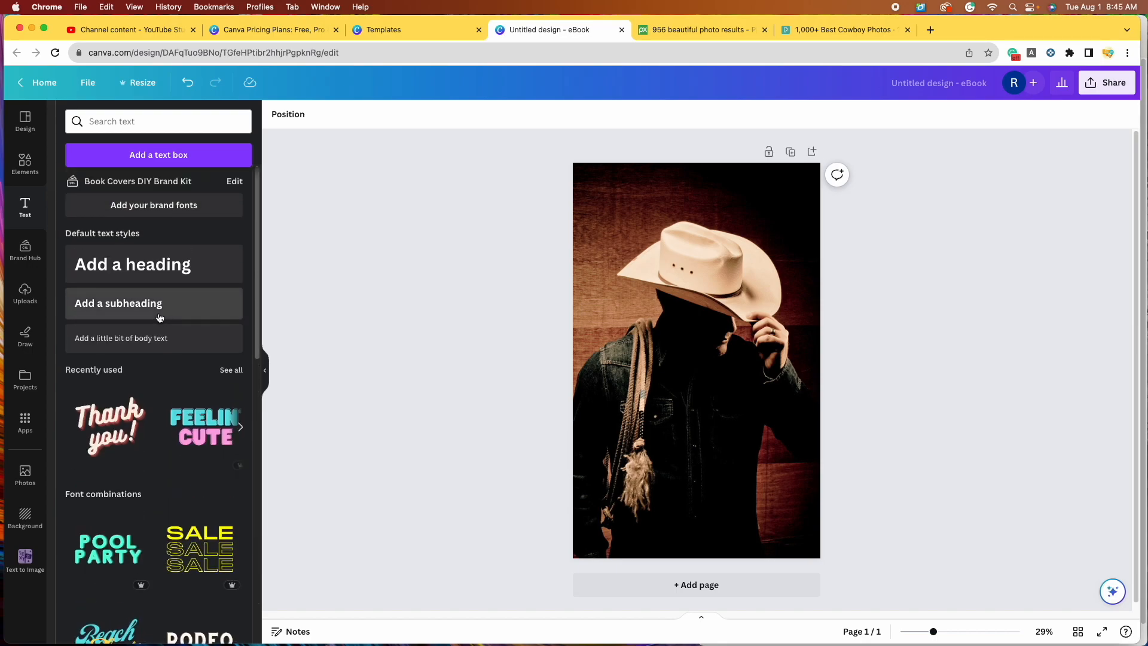
pyautogui.click(136, 270)
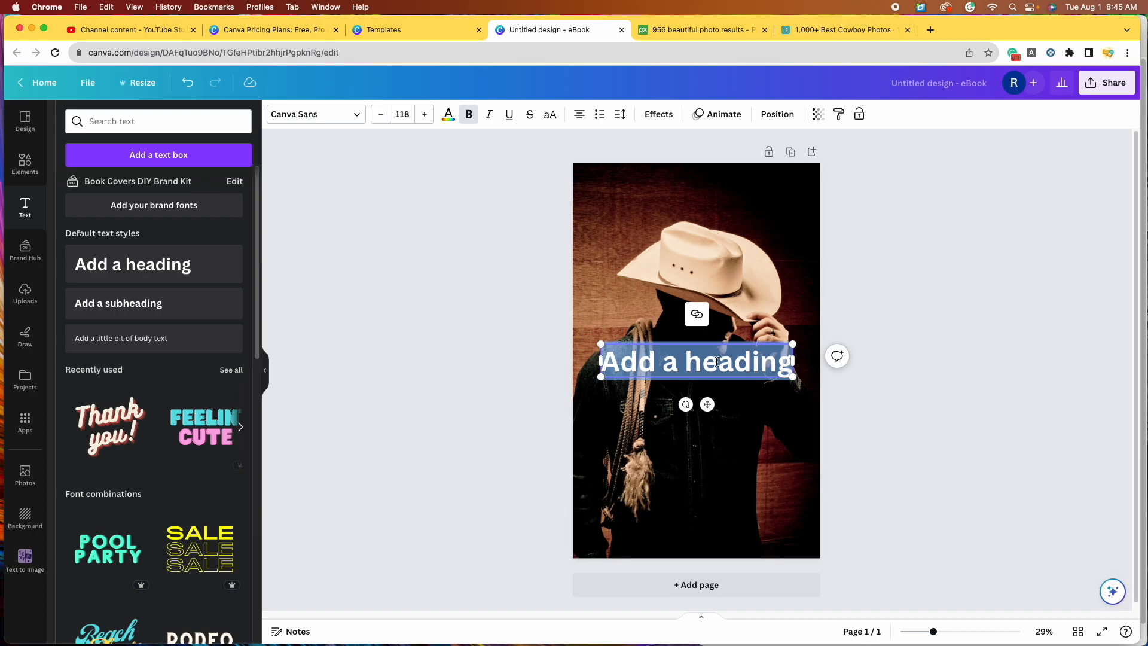
# Step: Type 'Broken Horses' as the heading and move it lower on the cover
pyautogui.write('Br')
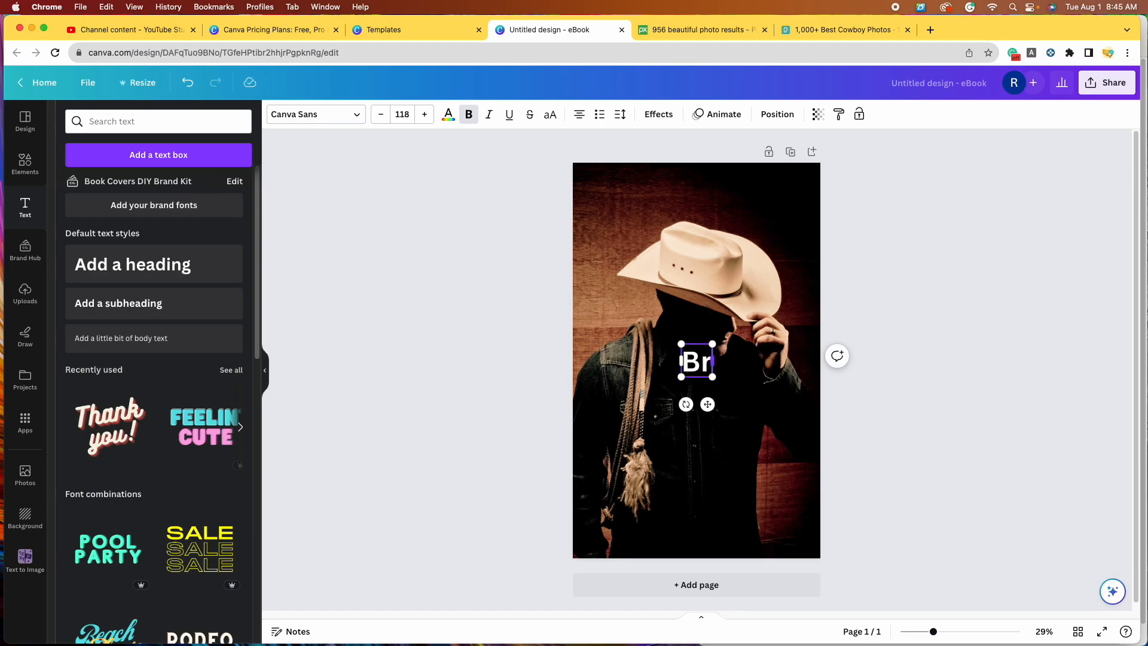
pyautogui.write('oken Hor')
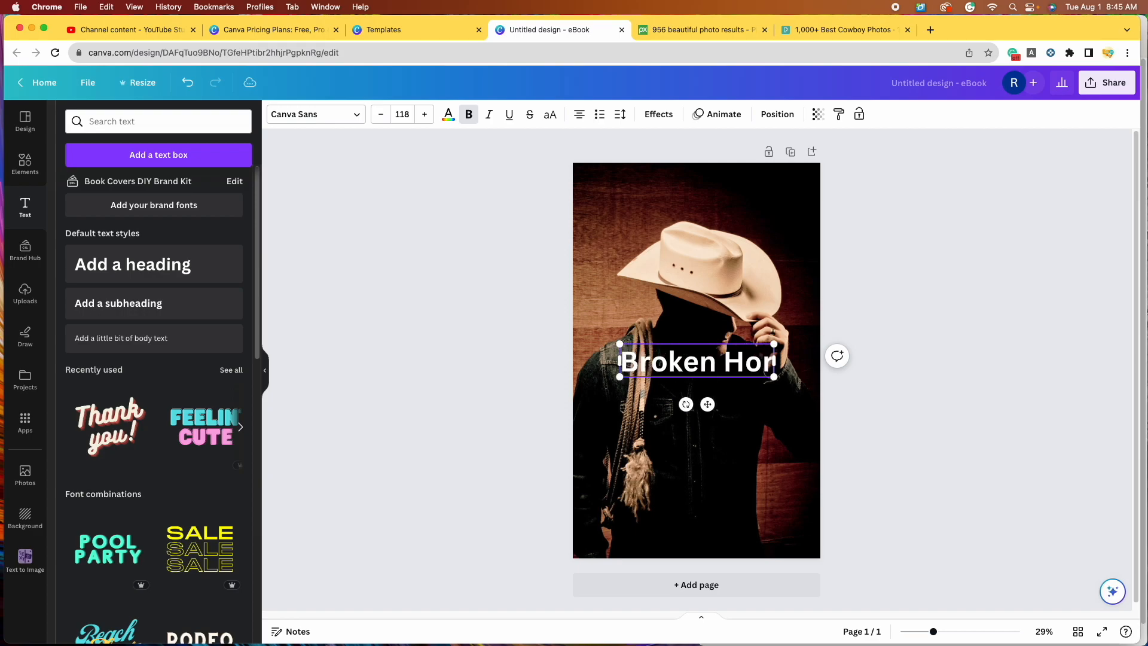
pyautogui.write('sese')
pyautogui.moveTo(694, 365); pyautogui.dragTo(694, 455)
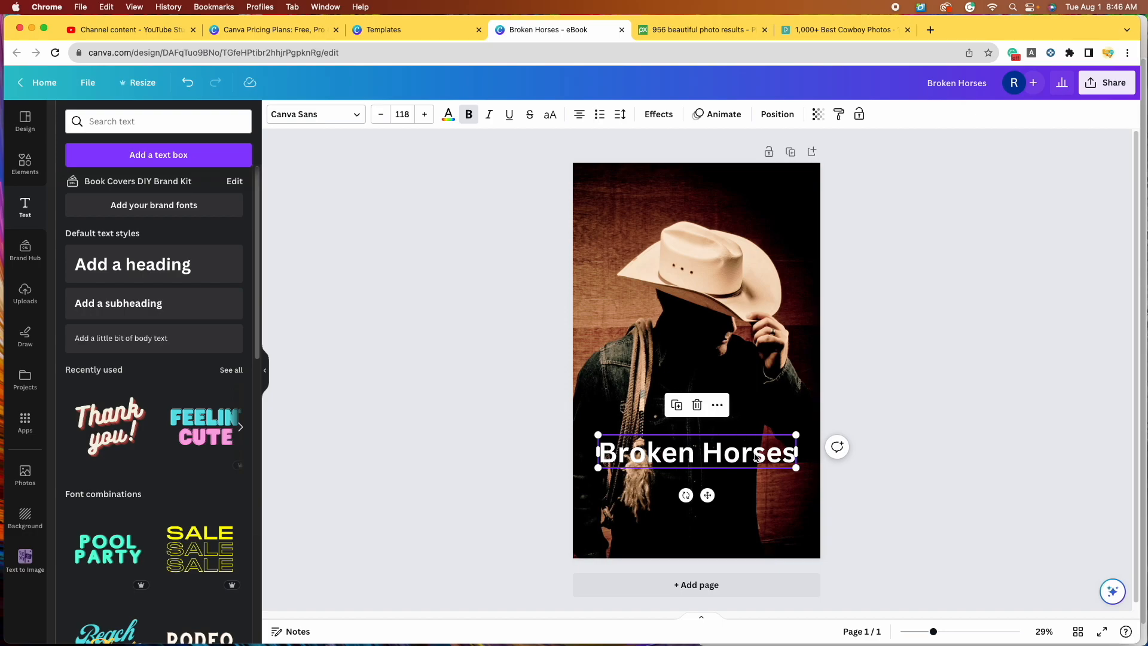
# Step: Open the font list and try Bebas Neue on the title
pyautogui.click(357, 115)
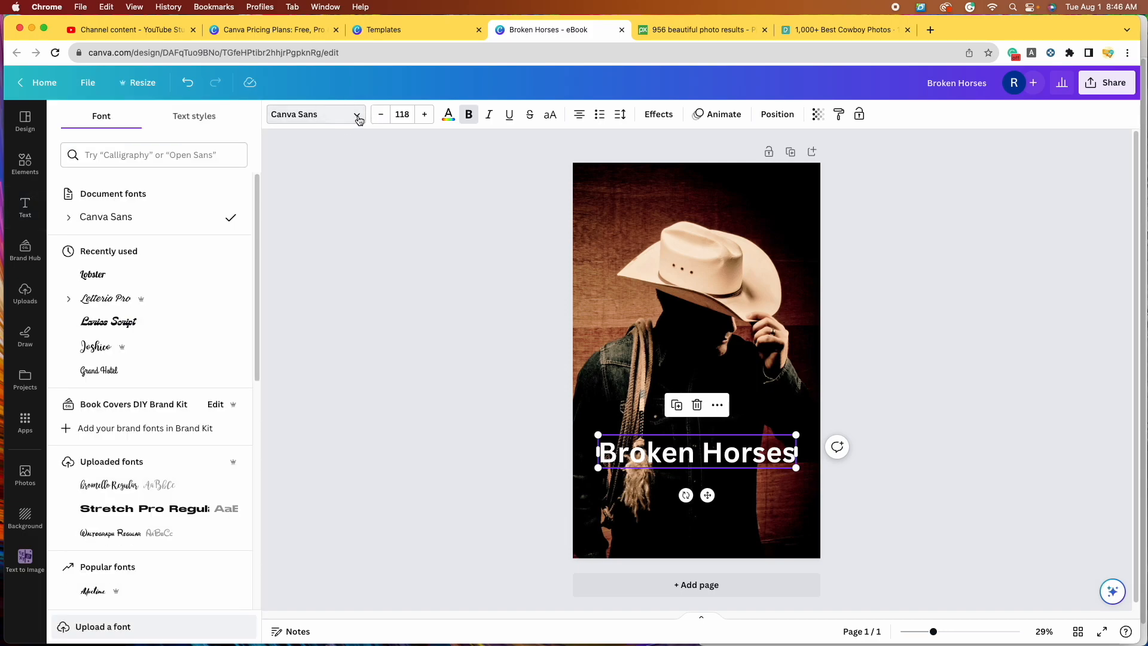
pyautogui.scroll(-3, 240, 274)
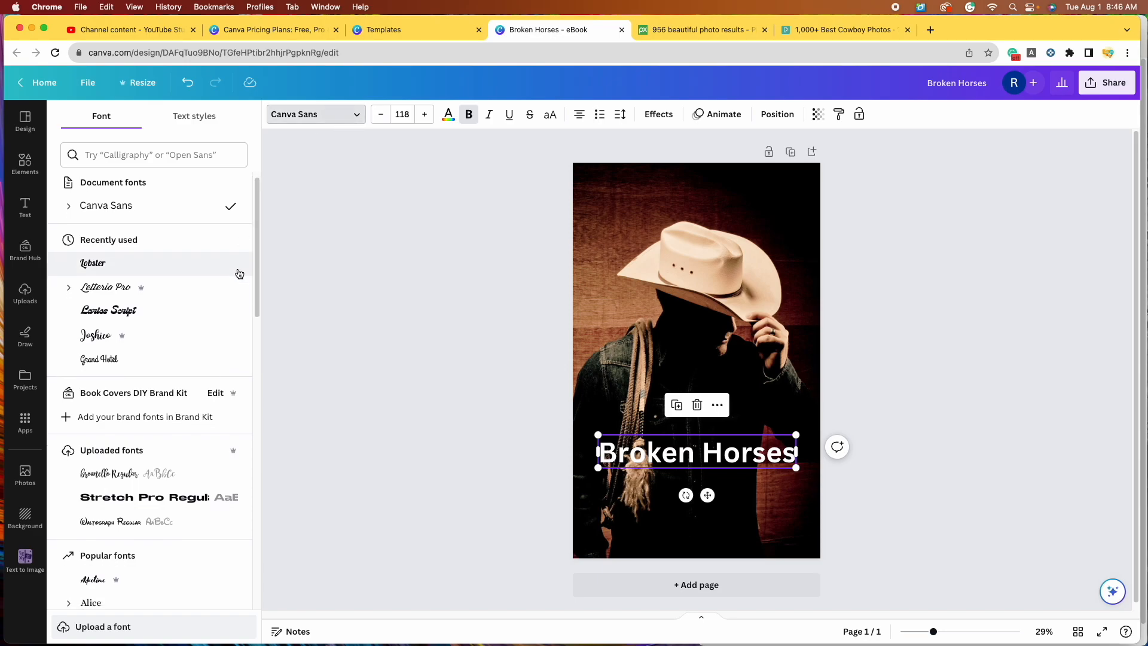
pyautogui.scroll(-9, 240, 273)
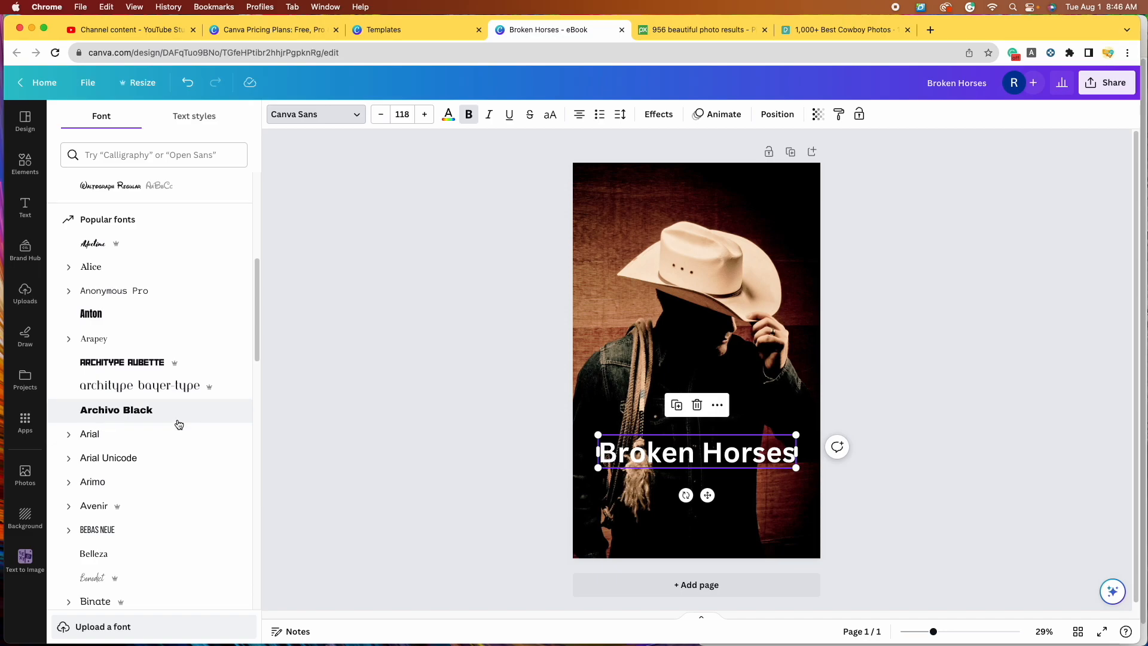
pyautogui.scroll(-3, 187, 422)
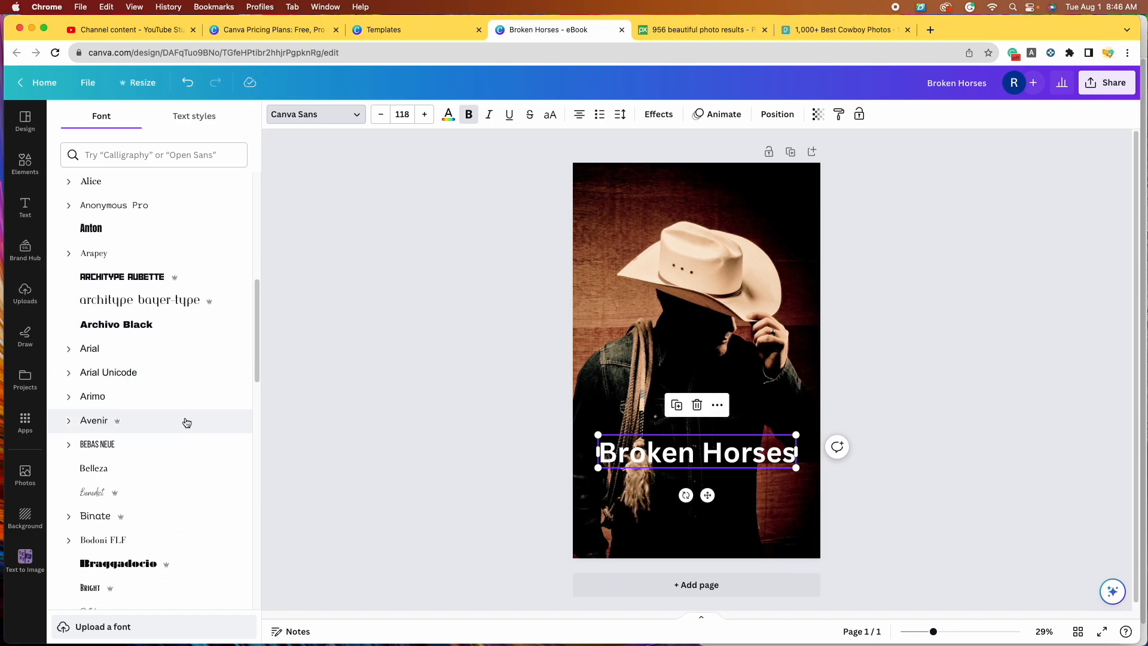
pyautogui.click(179, 443)
pyautogui.scroll(-4, 186, 448)
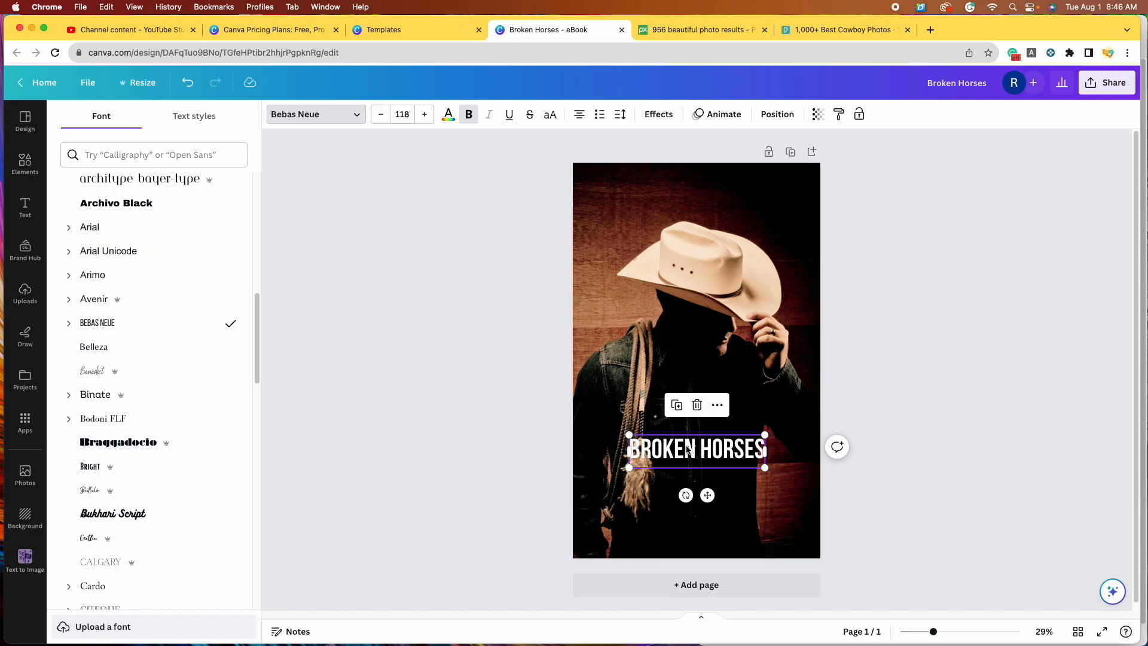
pyautogui.scroll(-12, 187, 448)
# Step: Try Chloe, Fabrica, Norwester and Oswald, ending on Columbia Titling
pyautogui.click(119, 261)
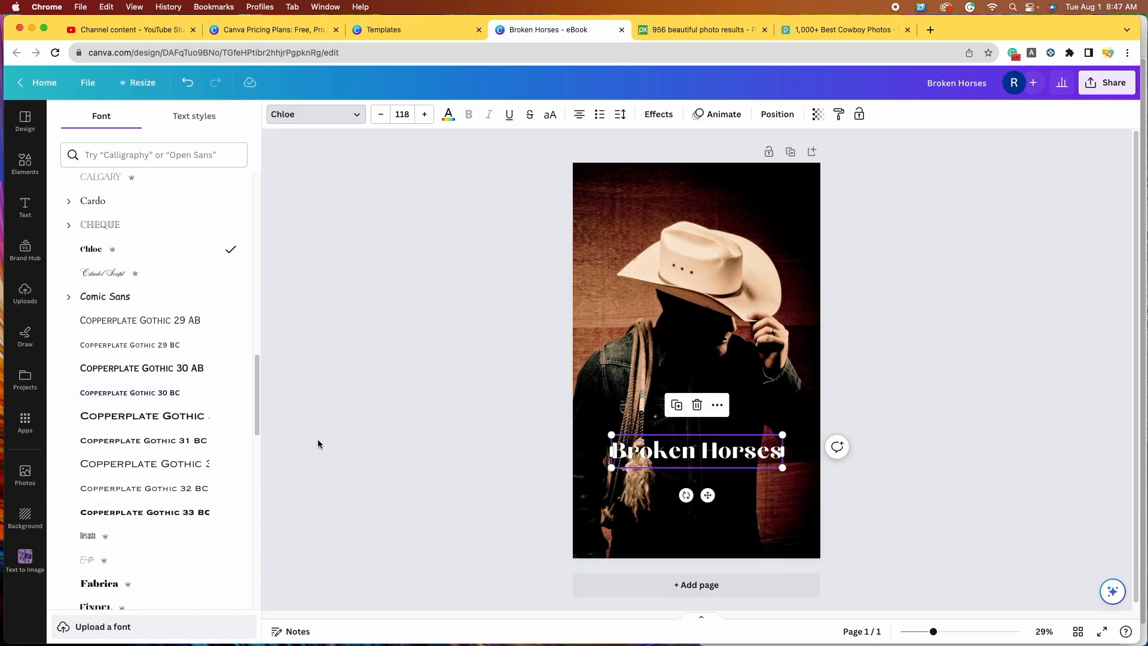
pyautogui.scroll(-4, 156, 479)
pyautogui.click(156, 479)
pyautogui.scroll(-10, 206, 412)
pyautogui.click(206, 411)
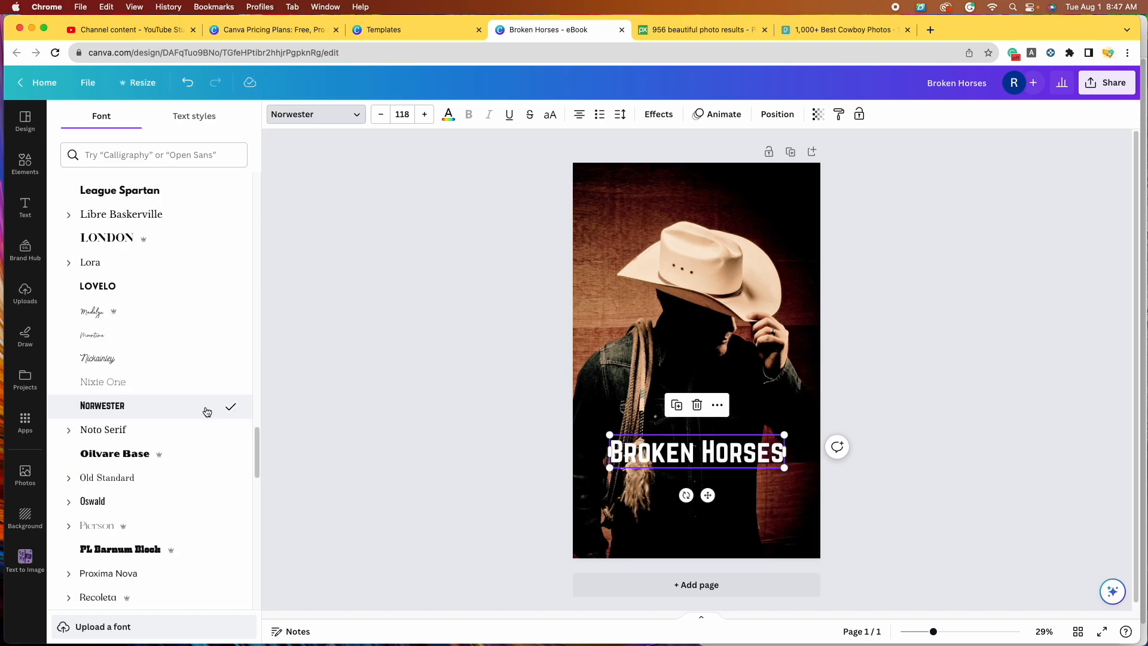
pyautogui.scroll(-4, 170, 413)
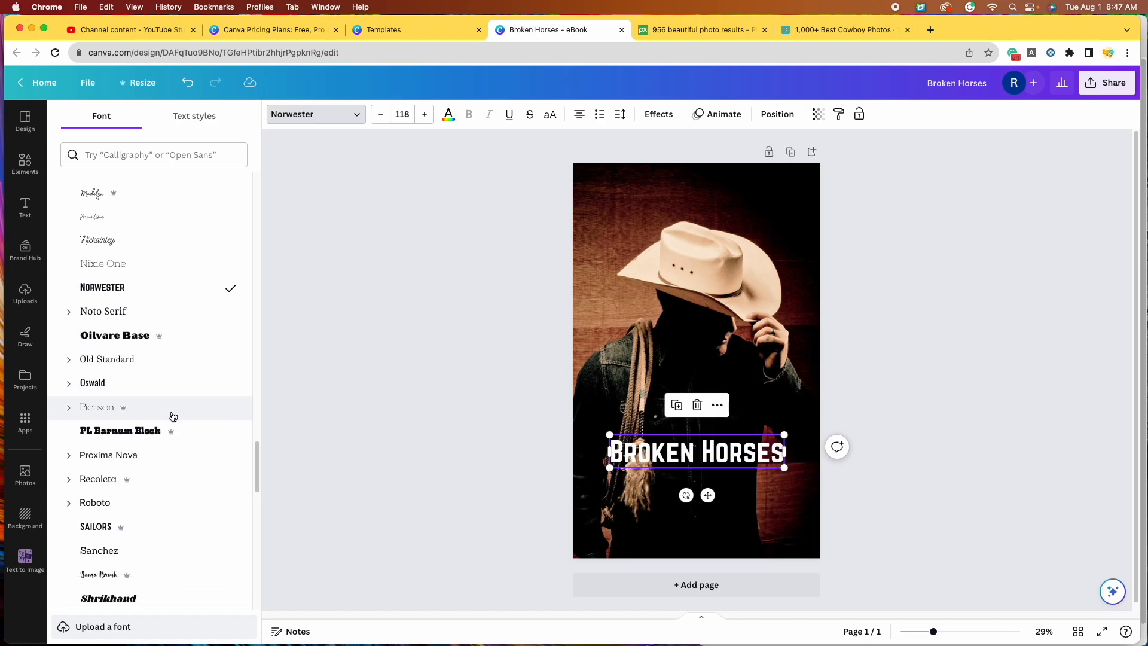
pyautogui.click(167, 384)
pyautogui.click(192, 441)
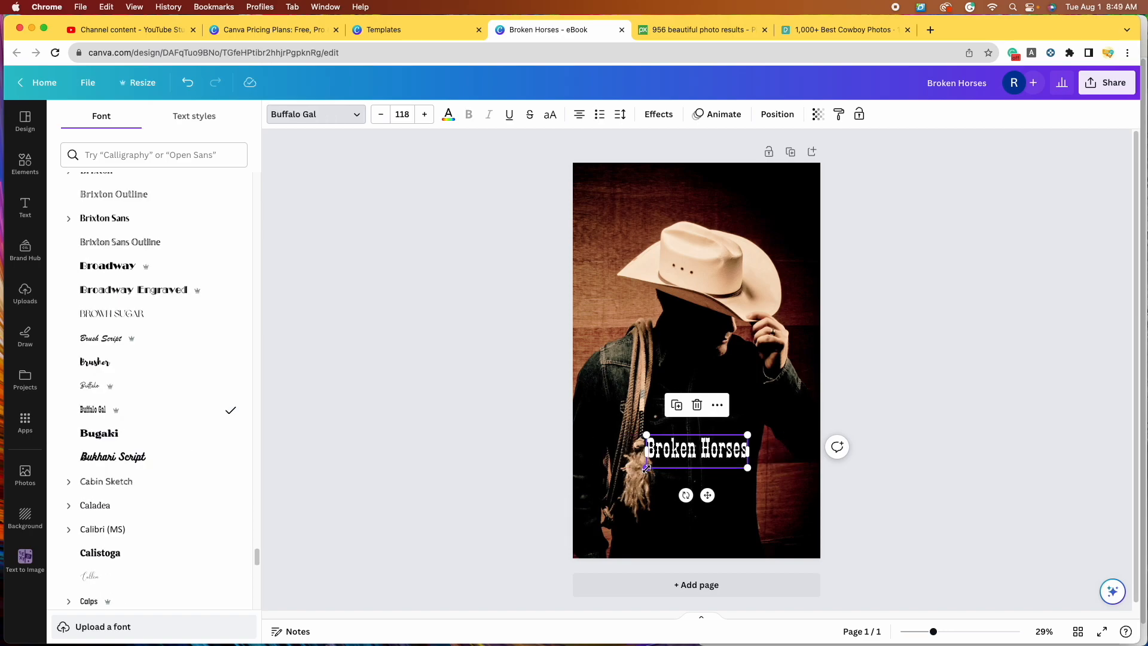
# Step: Enlarge and reposition the title over the lower cover, setting its size to 146
pyautogui.moveTo(635, 470); pyautogui.dragTo(604, 484)
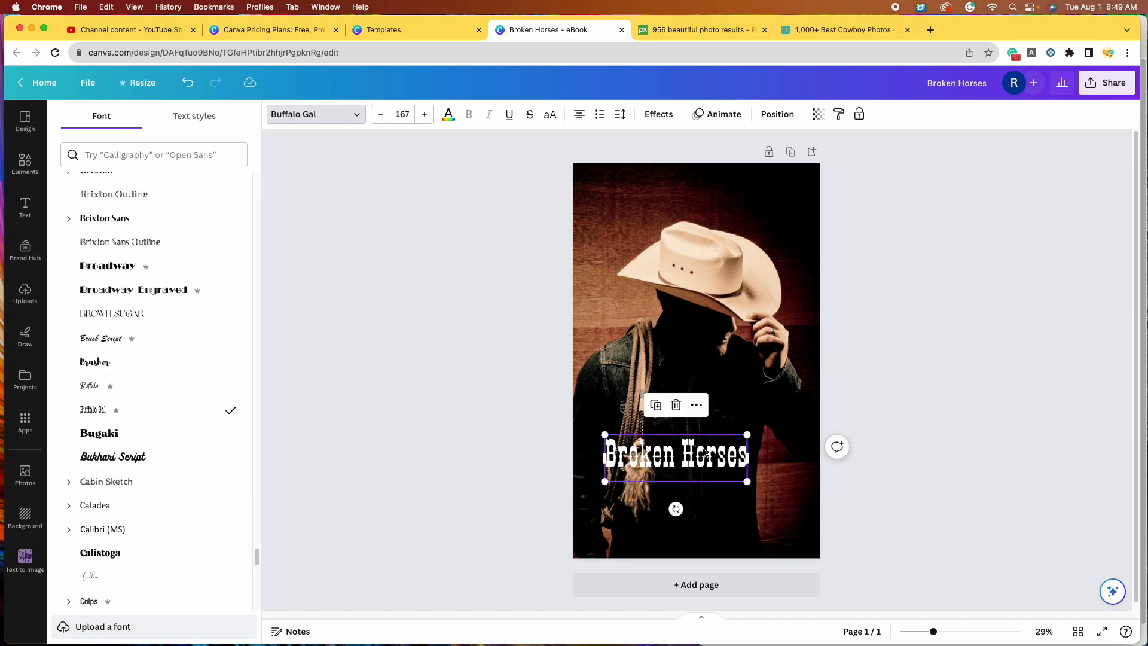
pyautogui.moveTo(675, 458); pyautogui.dragTo(698, 437)
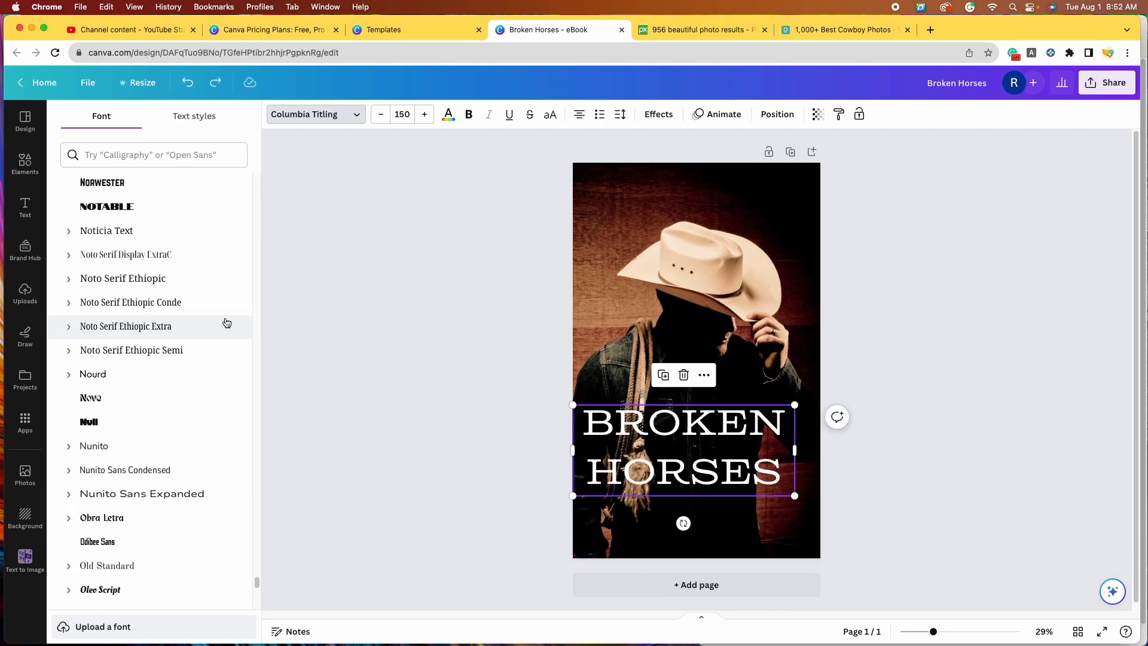
pyautogui.scroll(-5, 226, 325)
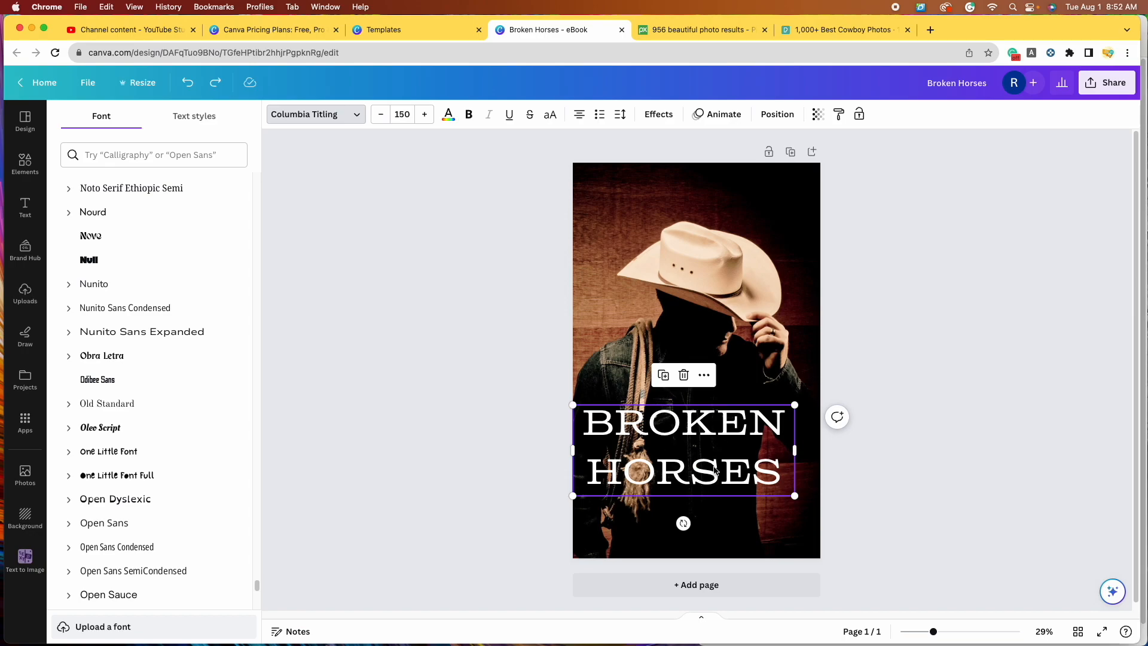
pyautogui.click(381, 115)
pyautogui.click(381, 115)
pyautogui.click(381, 115)
pyautogui.click(381, 114)
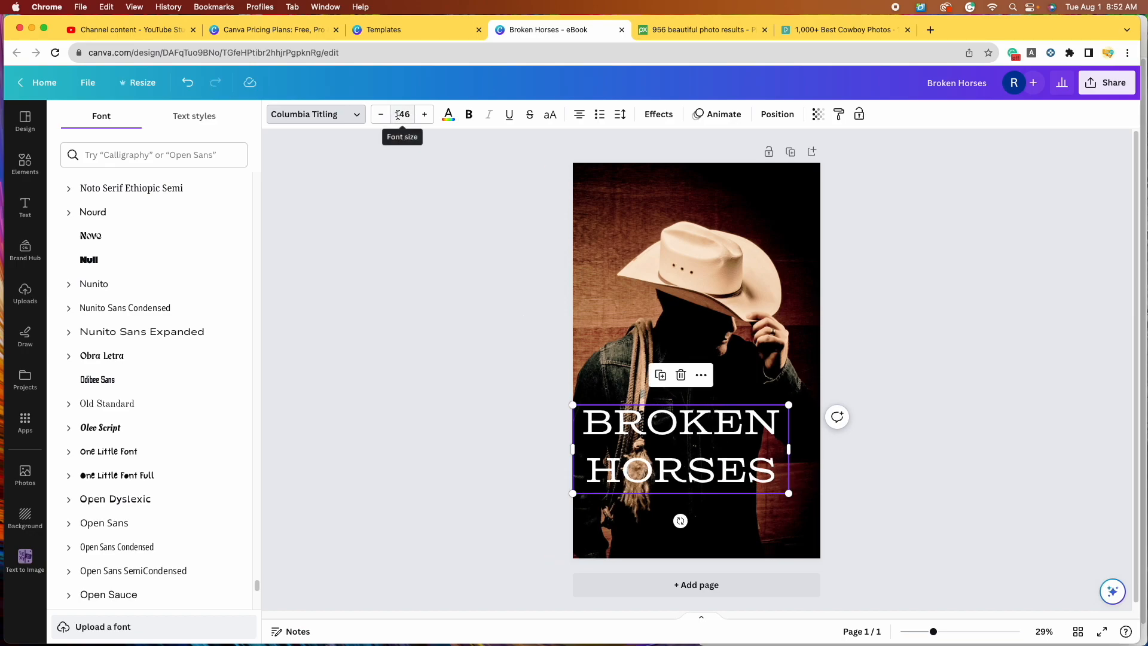
# Step: Set the title to size 72 and centre it on the page
pyautogui.click(405, 114)
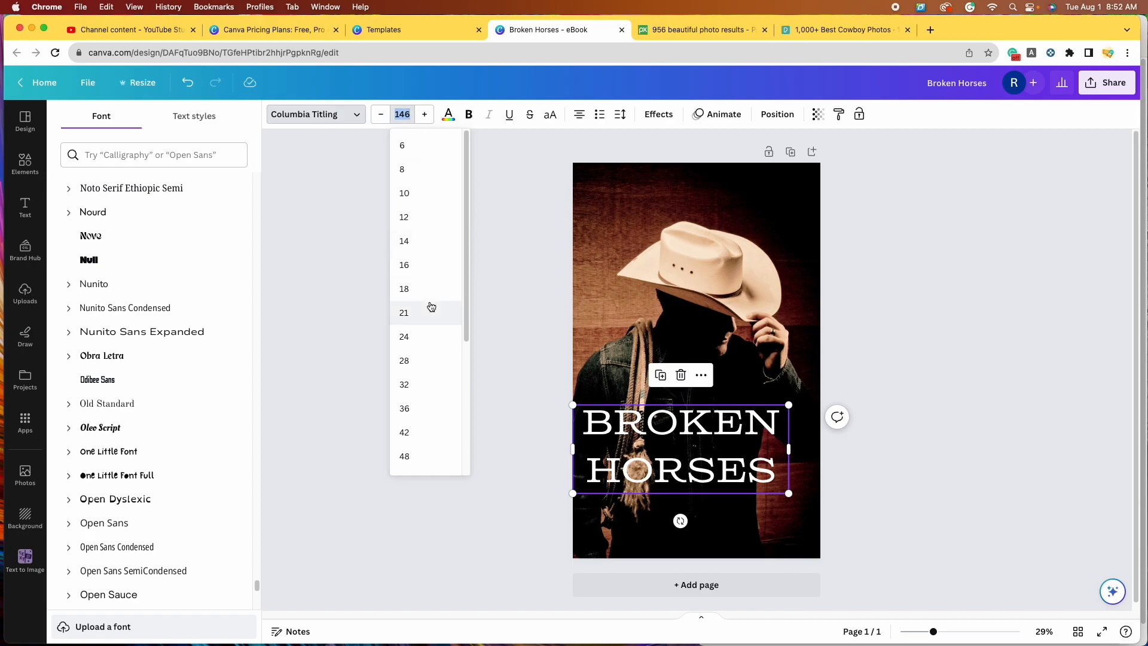
pyautogui.scroll(-5, 434, 303)
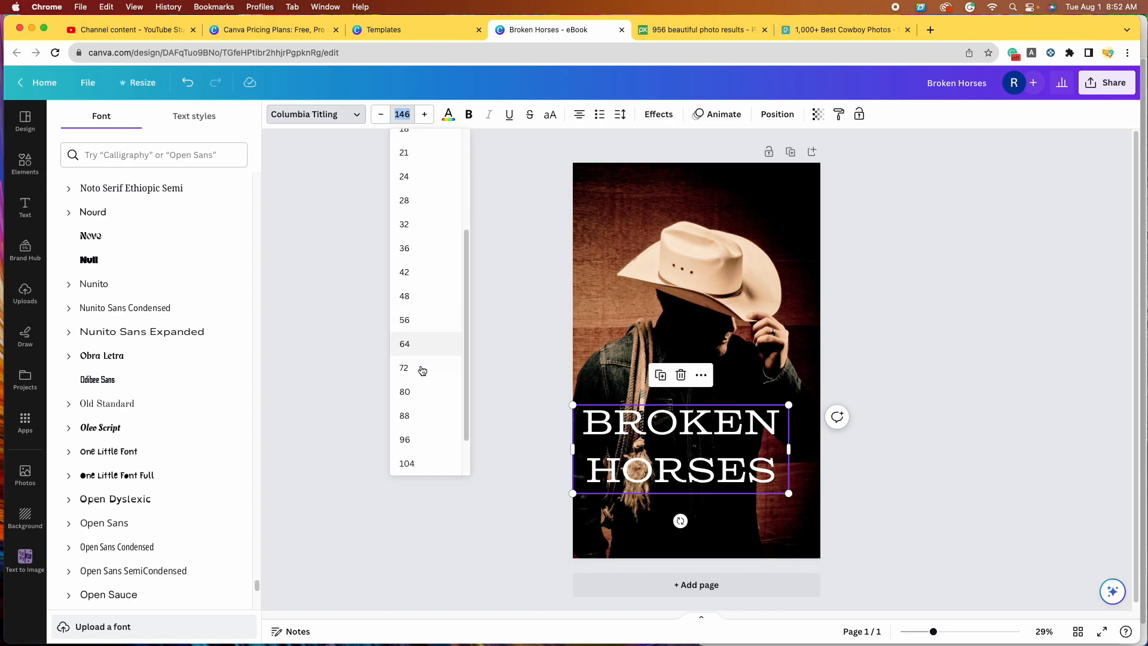
pyautogui.click(421, 377)
pyautogui.moveTo(671, 410); pyautogui.dragTo(687, 413)
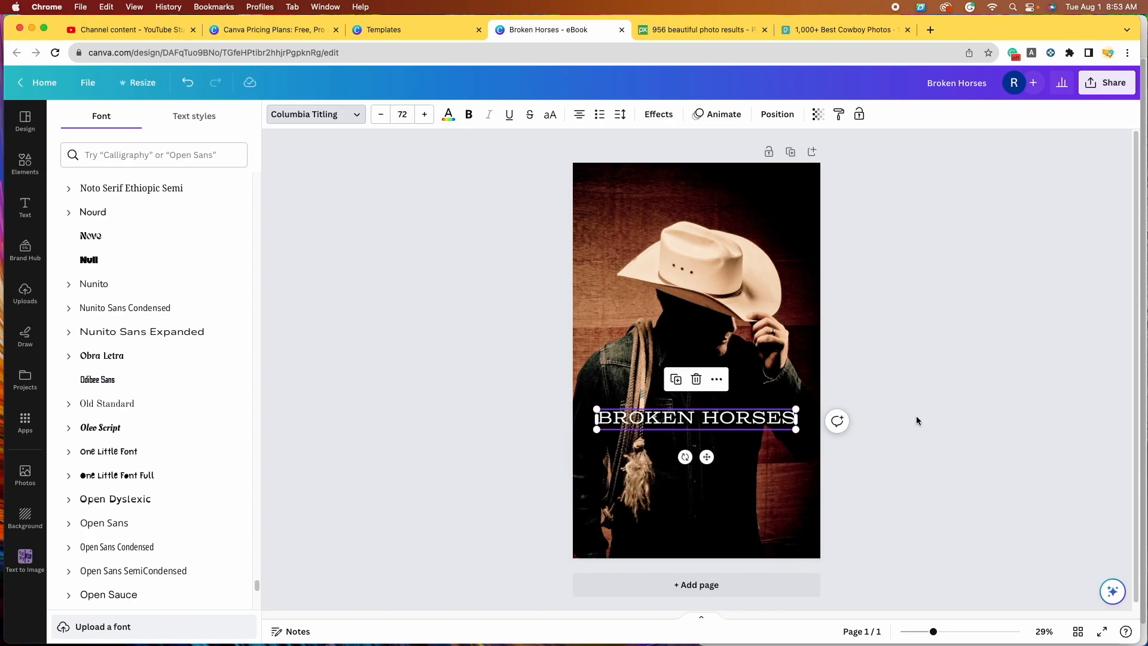
pyautogui.click(926, 419)
pyautogui.click(929, 420)
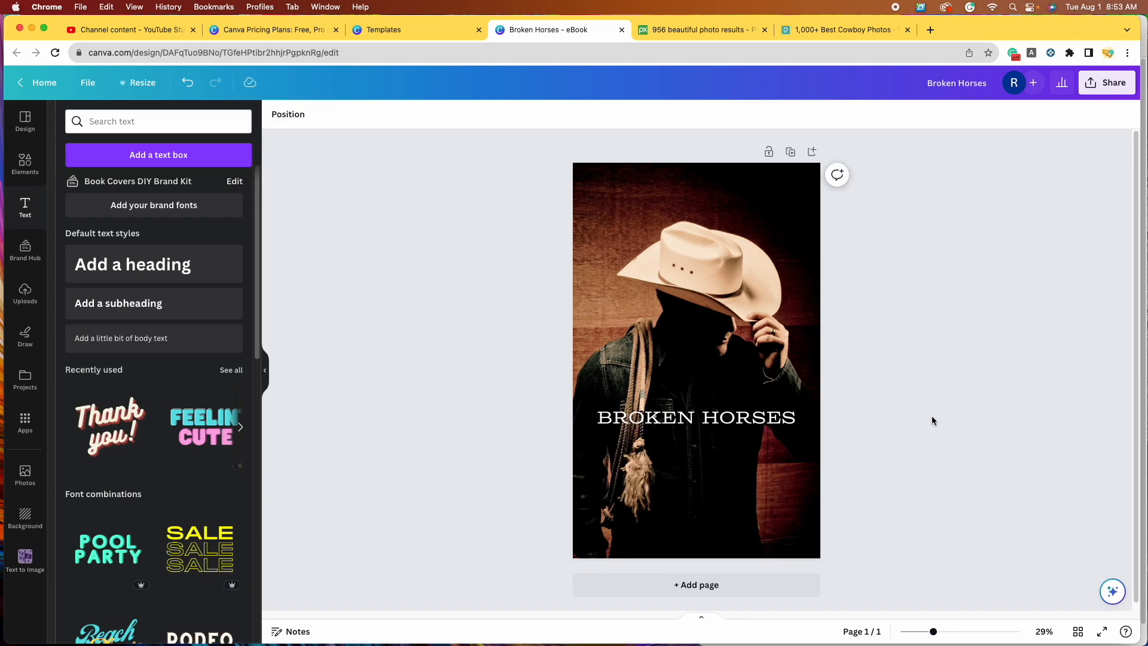
# Step: Make the BROKEN HORSES title bold and nudge it slightly lower
pyautogui.click(752, 418)
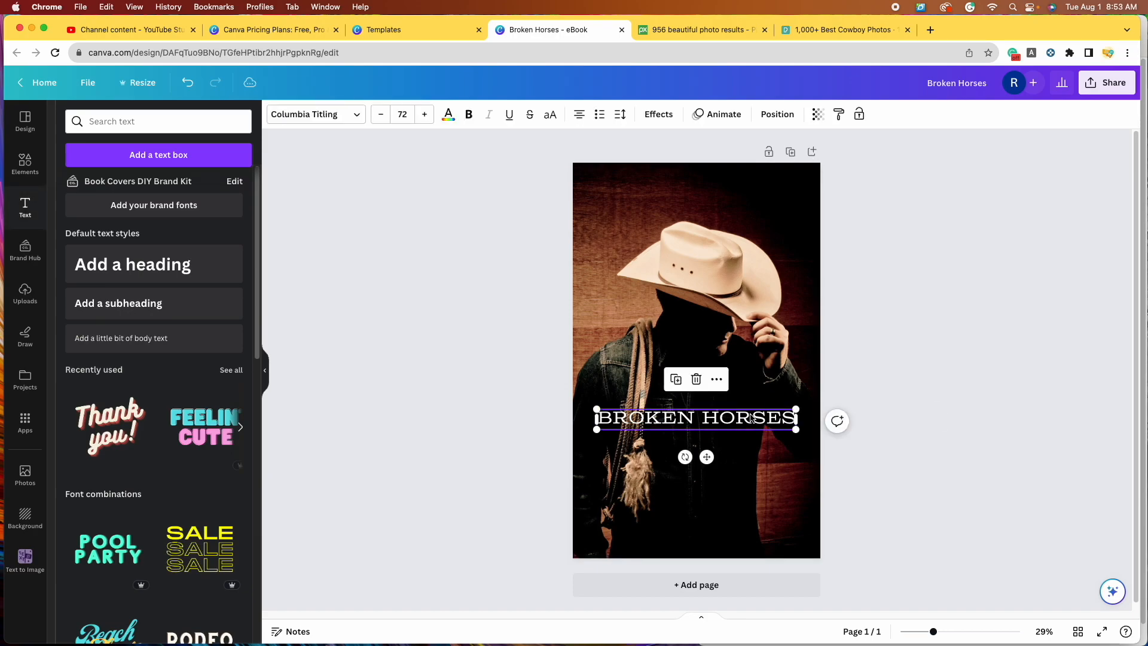
pyautogui.click(468, 116)
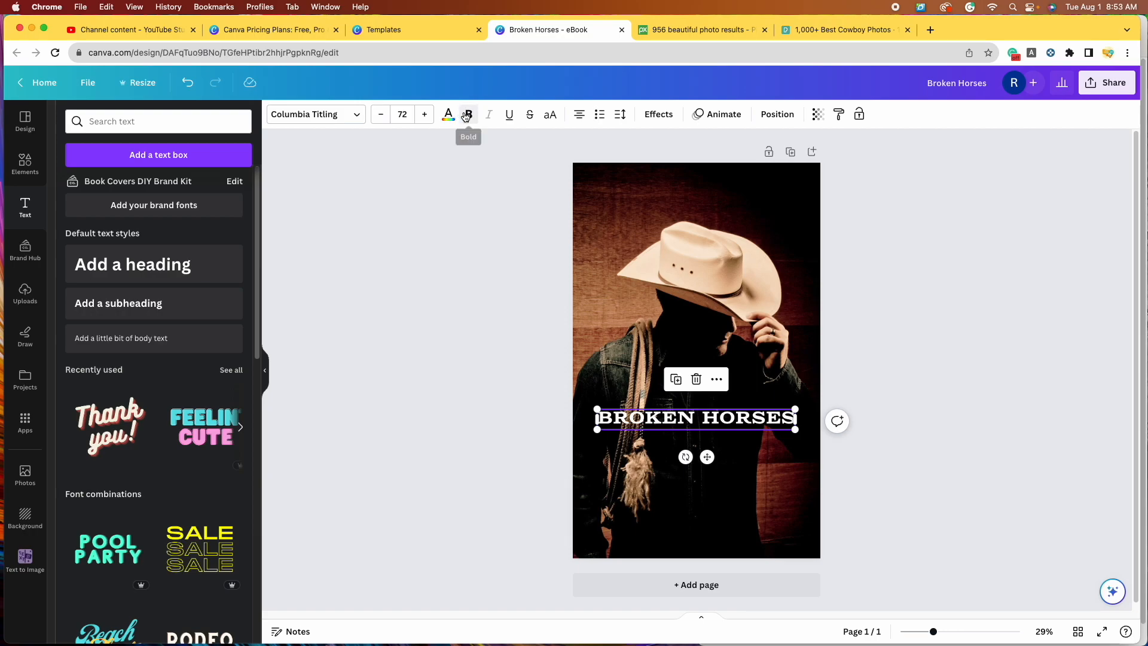
pyautogui.click(954, 383)
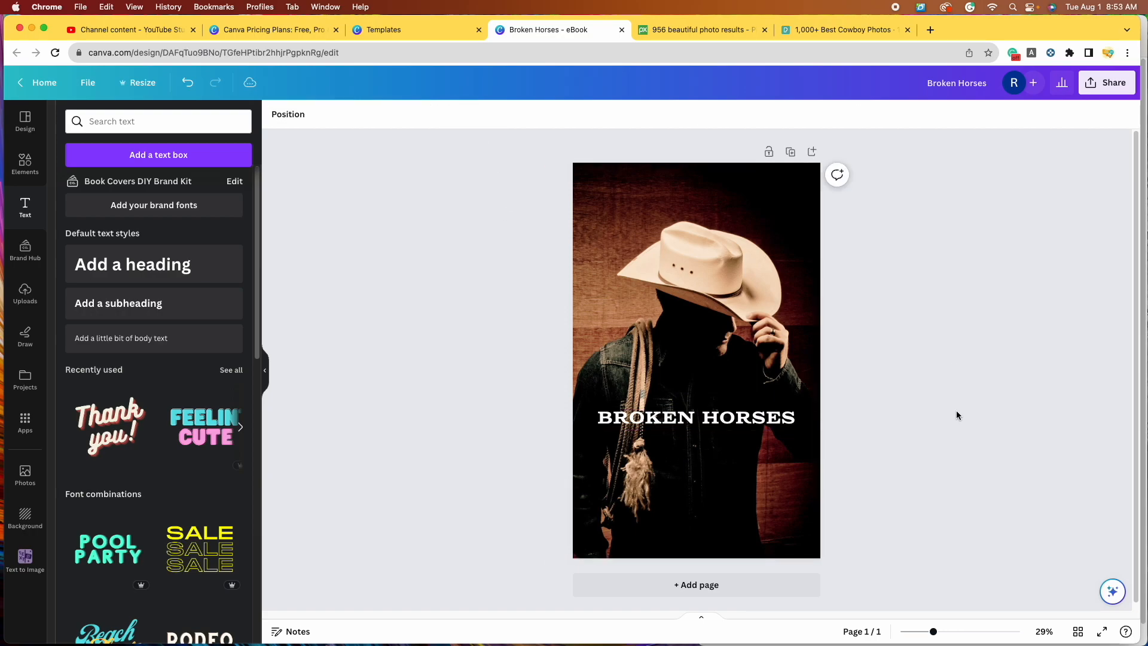
pyautogui.moveTo(700, 424); pyautogui.dragTo(701, 428)
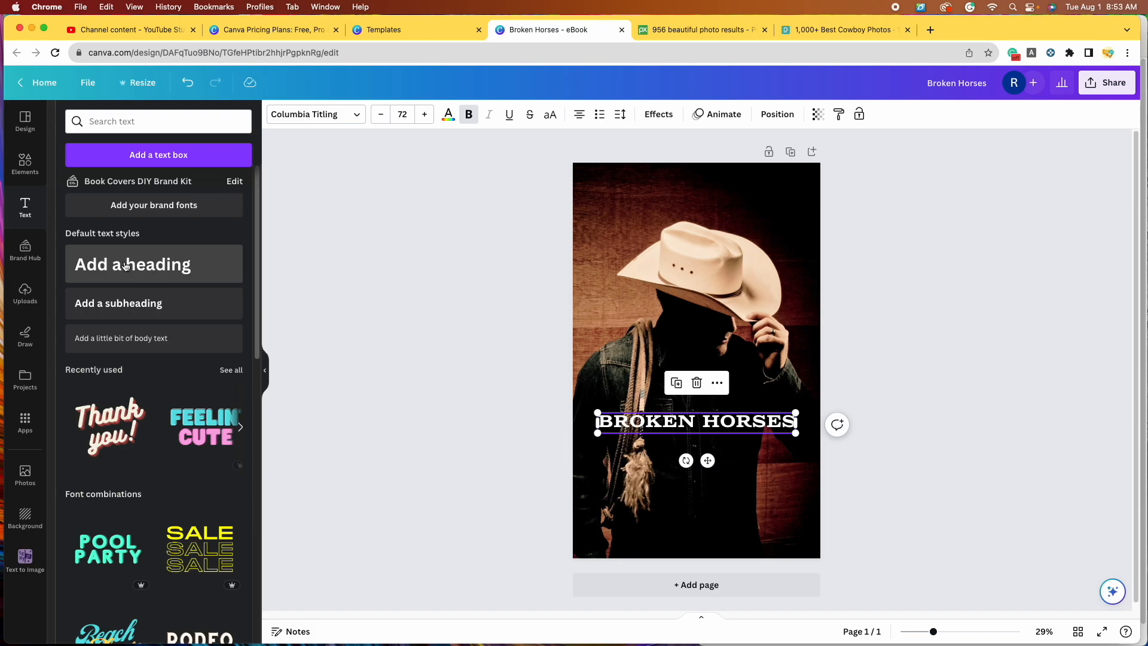
# Step: Duplicate the BROKEN HORSES title, place the copy beneath it, and retype it as MENDED HEARTS
pyautogui.click(678, 385)
pyautogui.moveTo(721, 429); pyautogui.dragTo(718, 464)
pyautogui.doubleClick(729, 462)
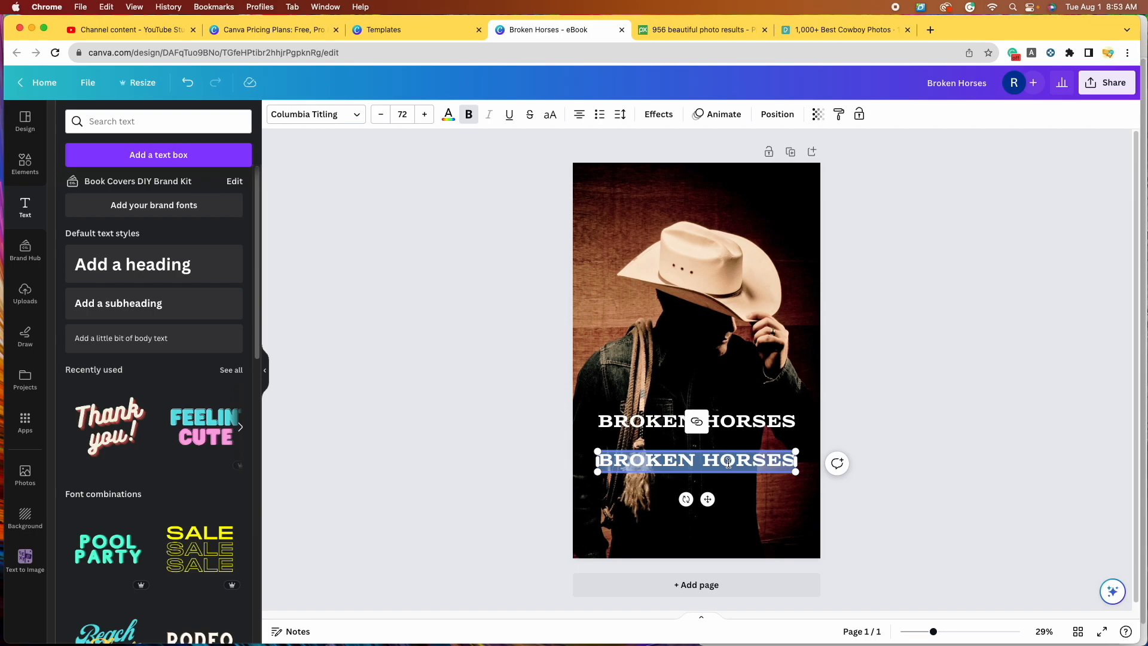
pyautogui.write('MENDED HEARTS')
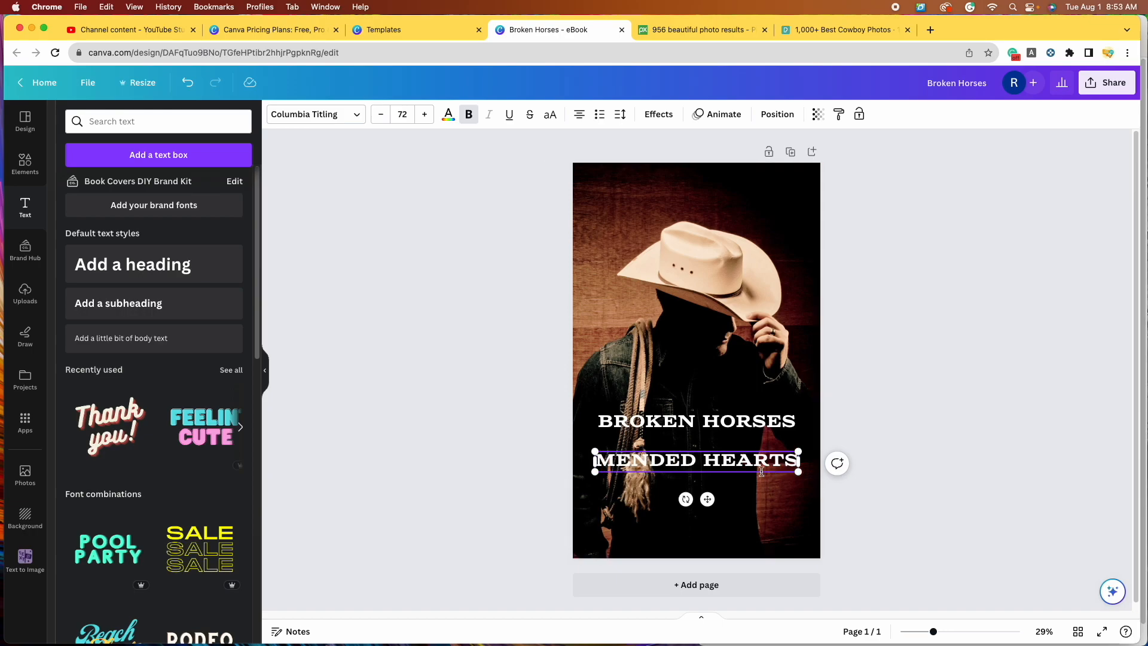
pyautogui.tripleClick(744, 465)
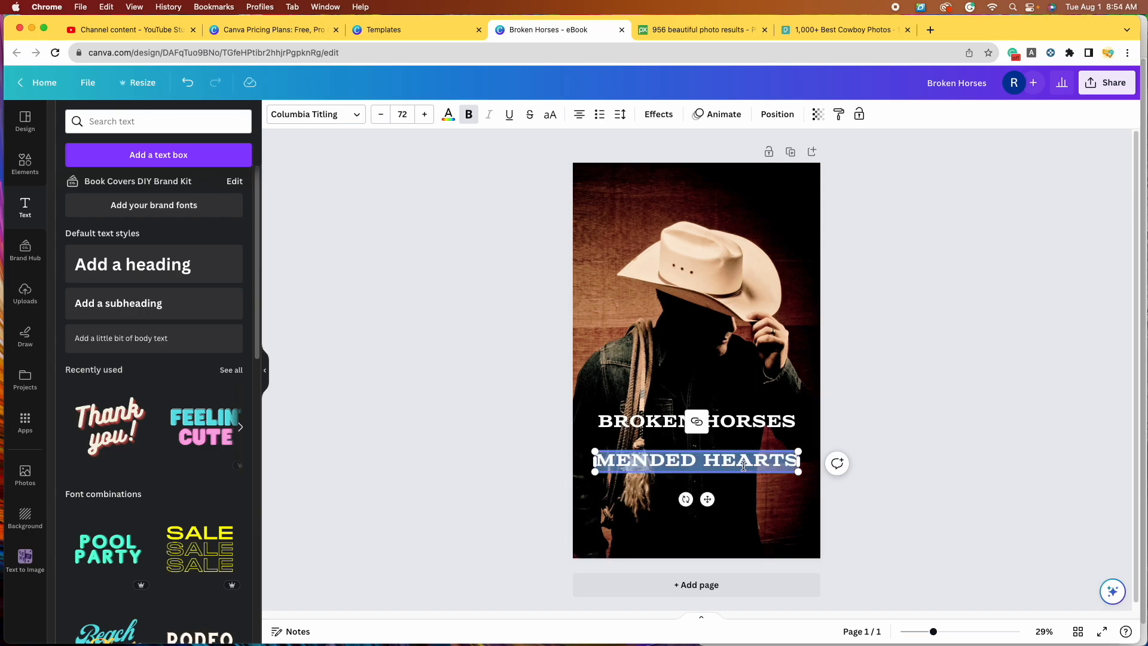
pyautogui.click(354, 119)
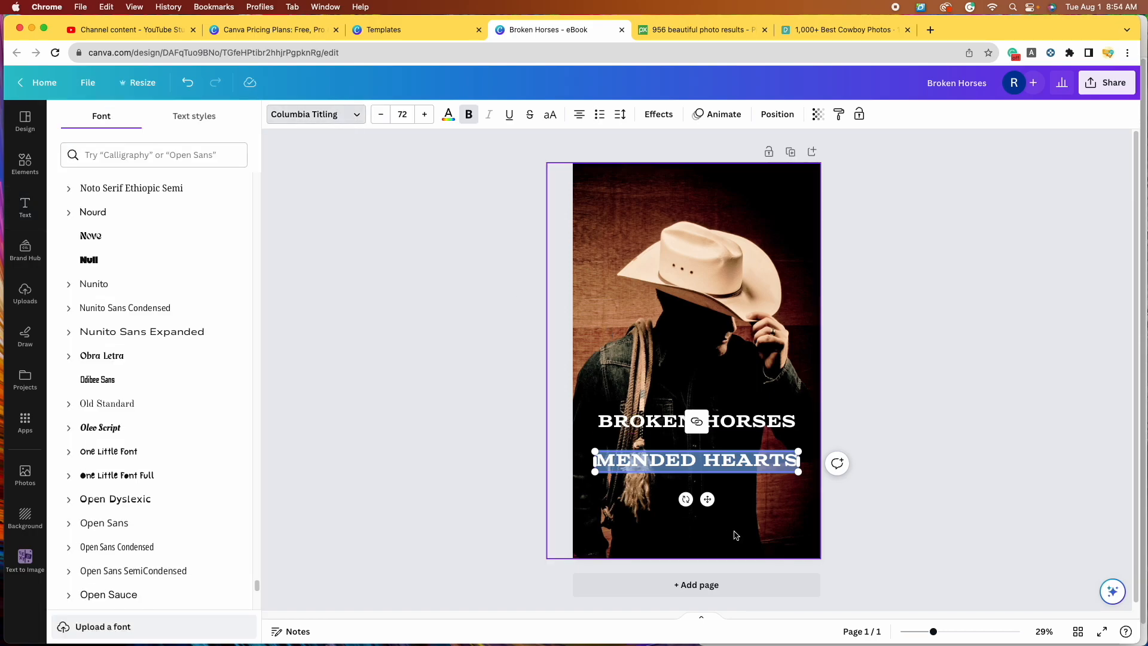
# Step: Try the Bukhari Script font, then Citadel Script, on the MENDED HEARTS line
pyautogui.click(257, 177)
pyautogui.scroll(-10, 257, 179)
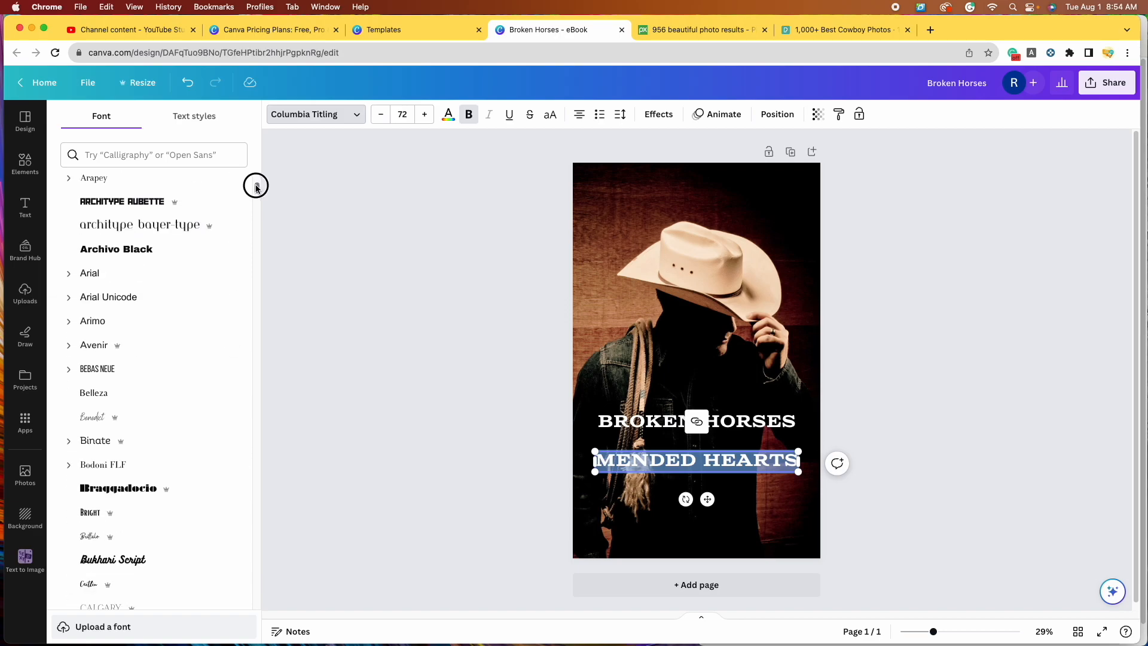
pyautogui.scroll(-1, 222, 227)
pyautogui.scroll(-5, 162, 359)
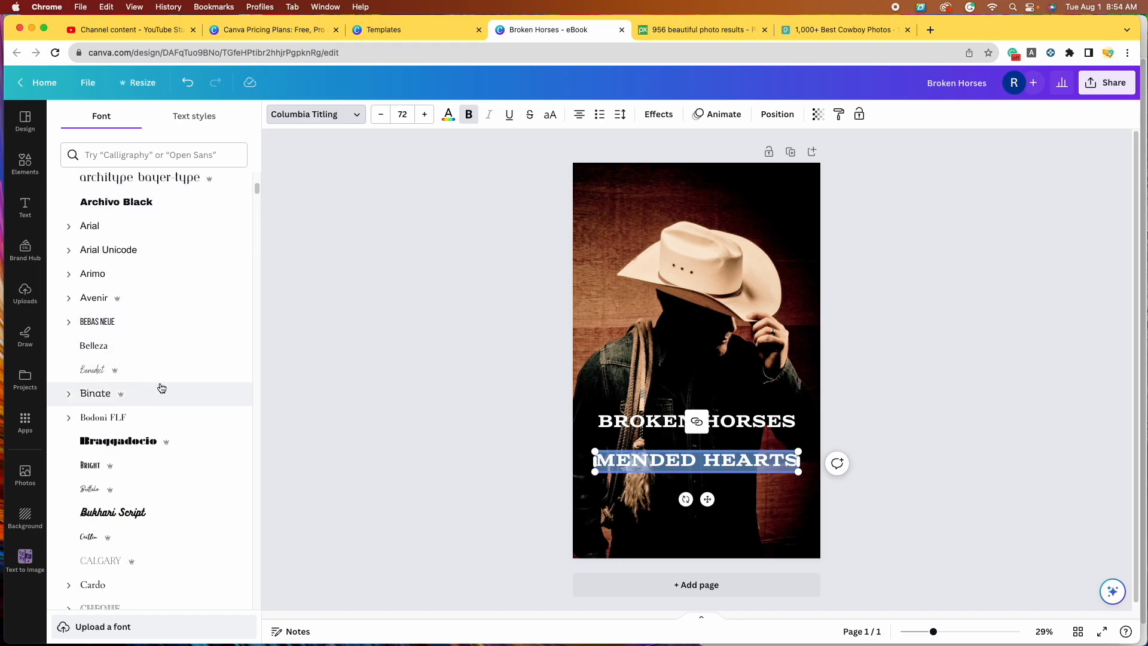
pyautogui.click(171, 381)
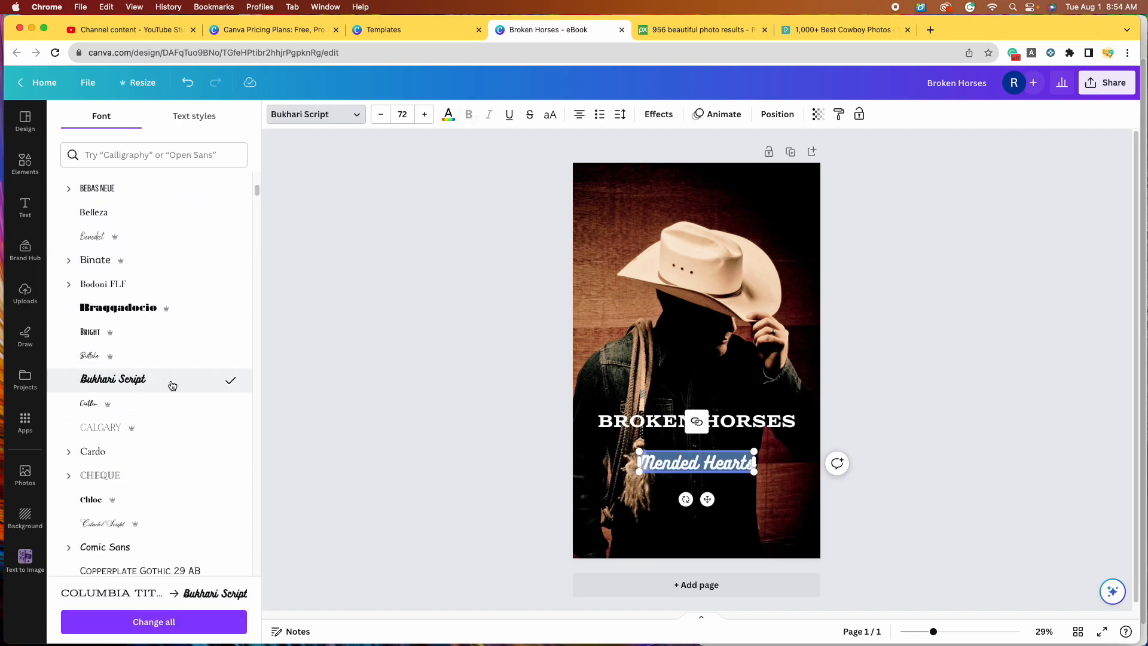
pyautogui.click(352, 114)
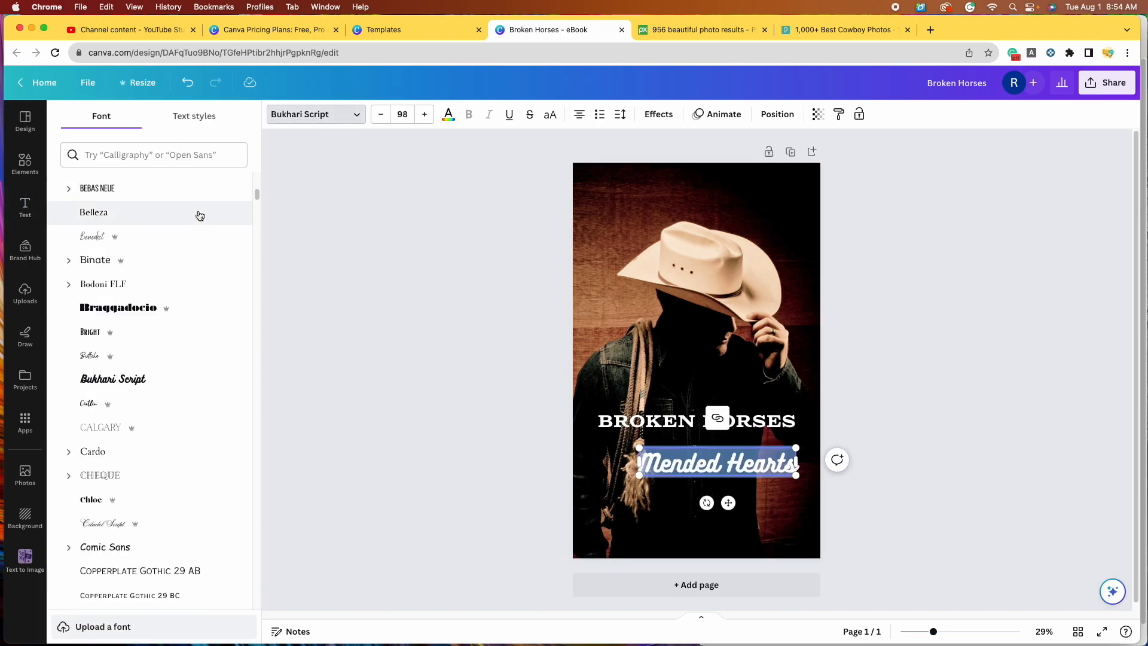
pyautogui.scroll(-3, 192, 311)
pyautogui.click(180, 418)
# Step: Try the Andasia and Angella White script fonts, then enlarge the Mended Hearts text
pyautogui.scroll(-10, 203, 332)
pyautogui.scroll(-13, 206, 335)
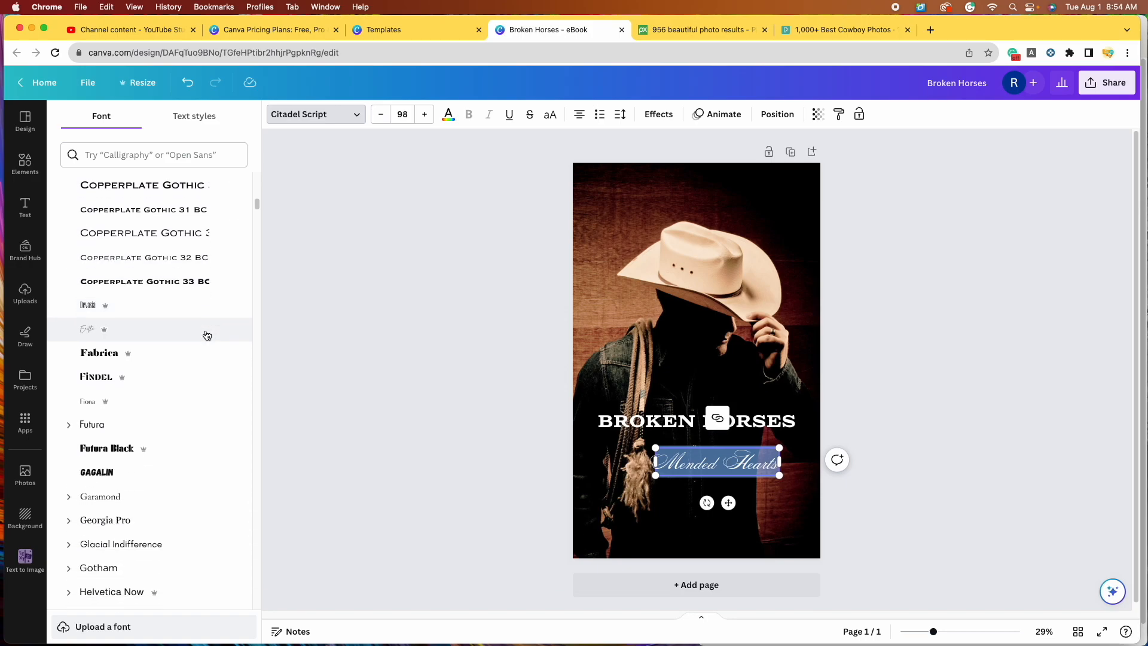
pyautogui.scroll(-8, 207, 335)
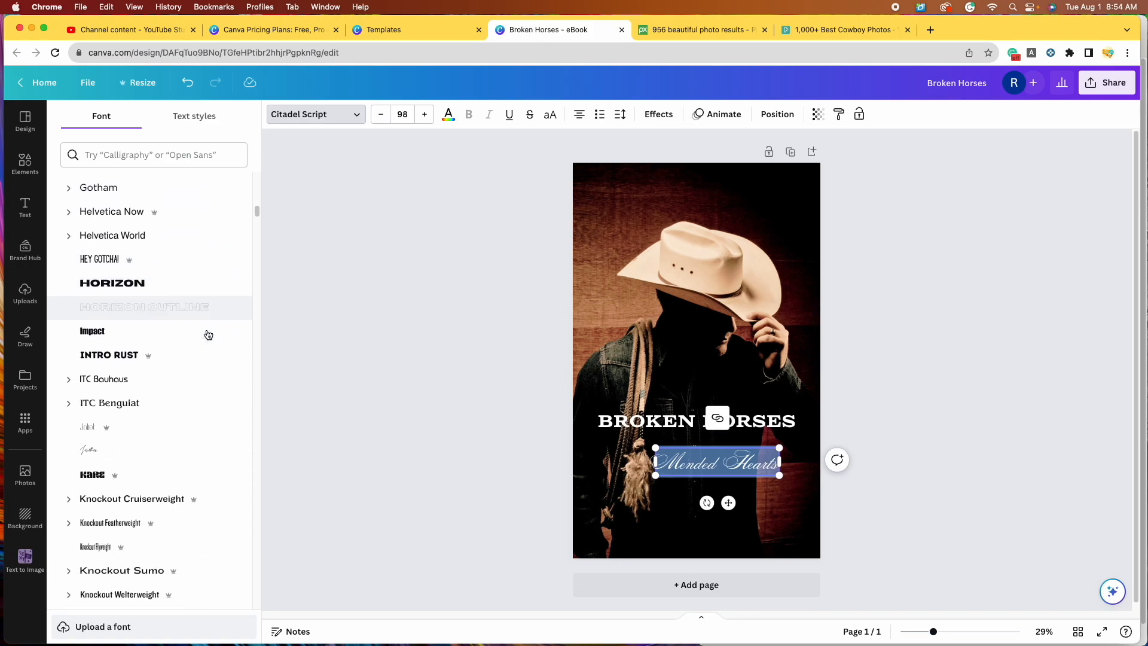
pyautogui.scroll(-7, 214, 374)
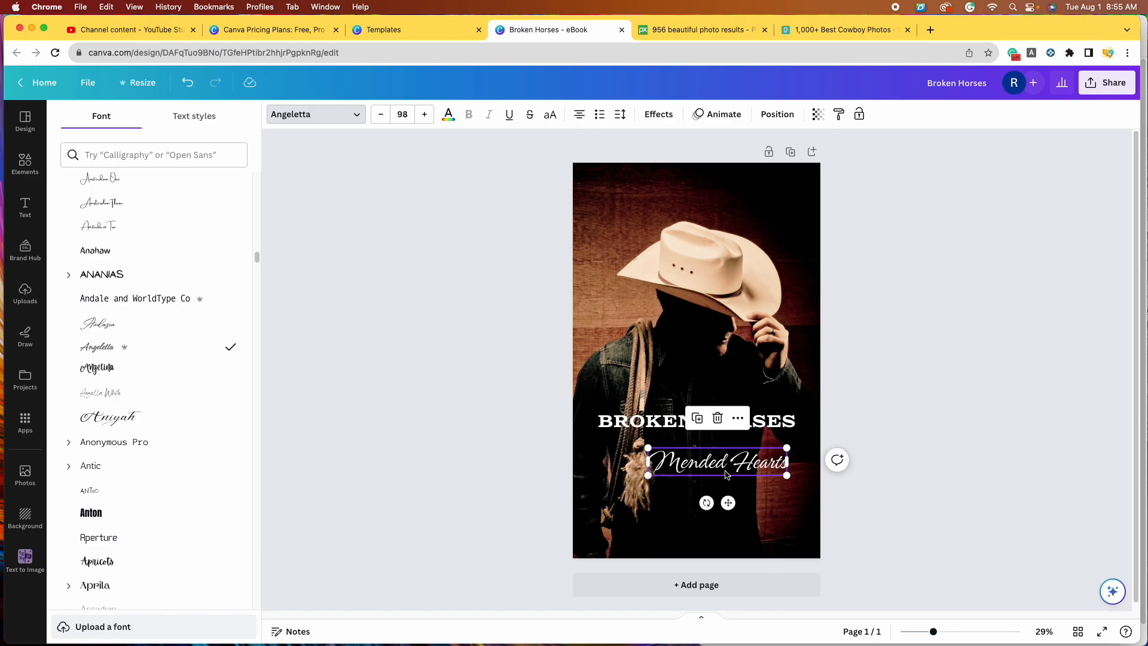
pyautogui.click(111, 326)
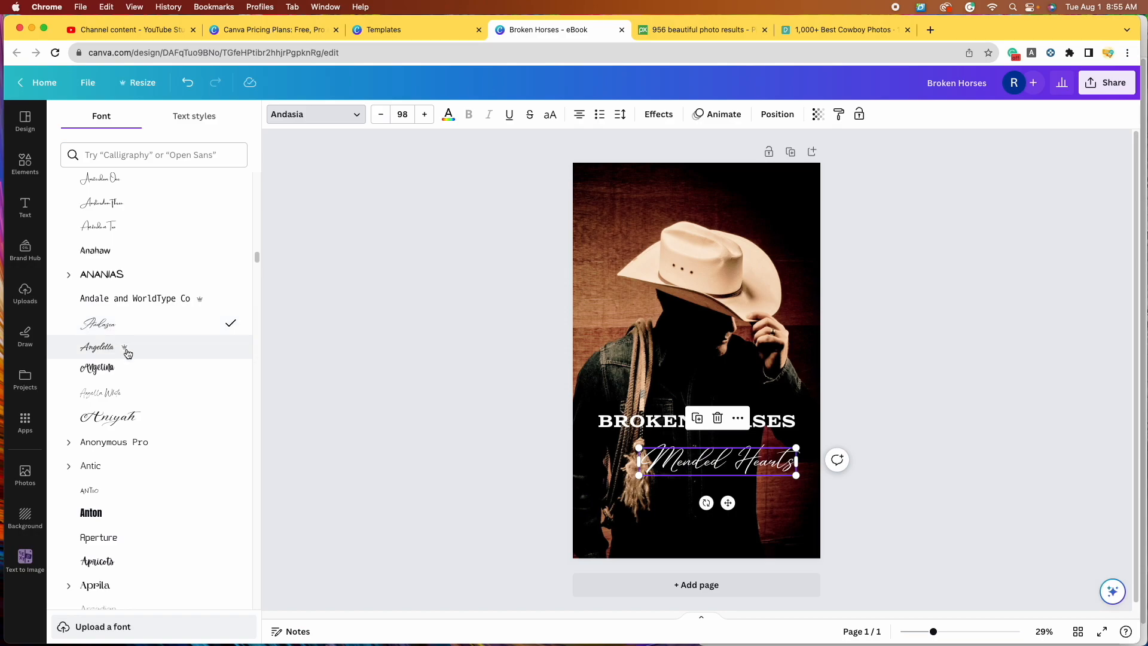
pyautogui.click(136, 399)
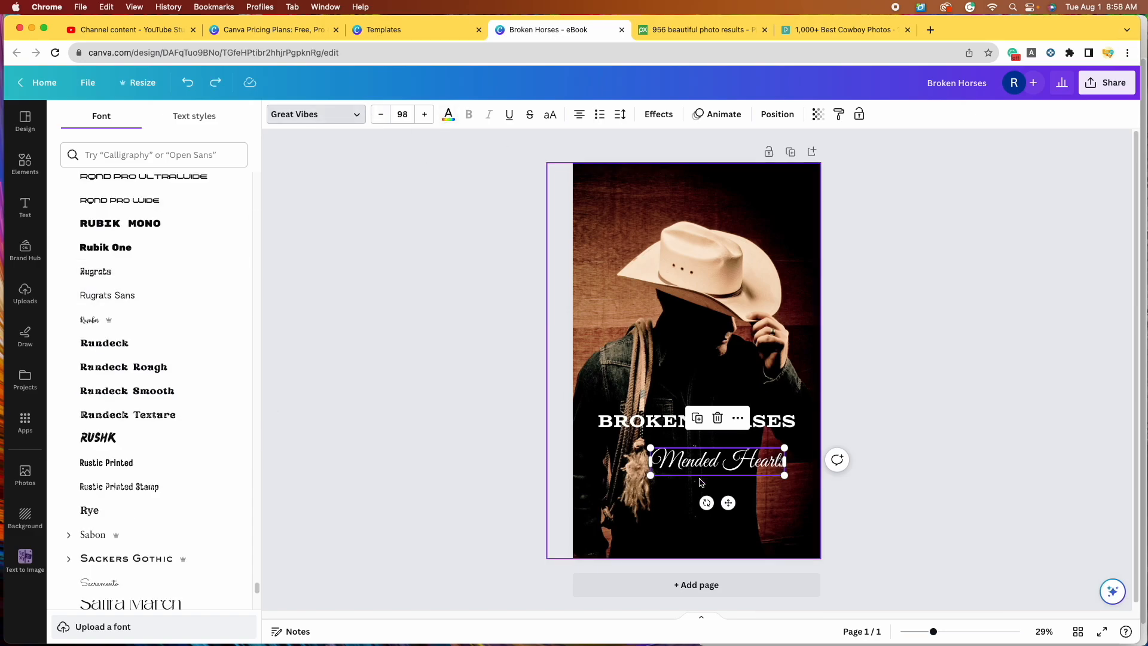
pyautogui.moveTo(650, 472); pyautogui.dragTo(633, 478)
# Step: Change the Mended Hearts line's text alignment and shift it slightly to the right
pyautogui.click(933, 546)
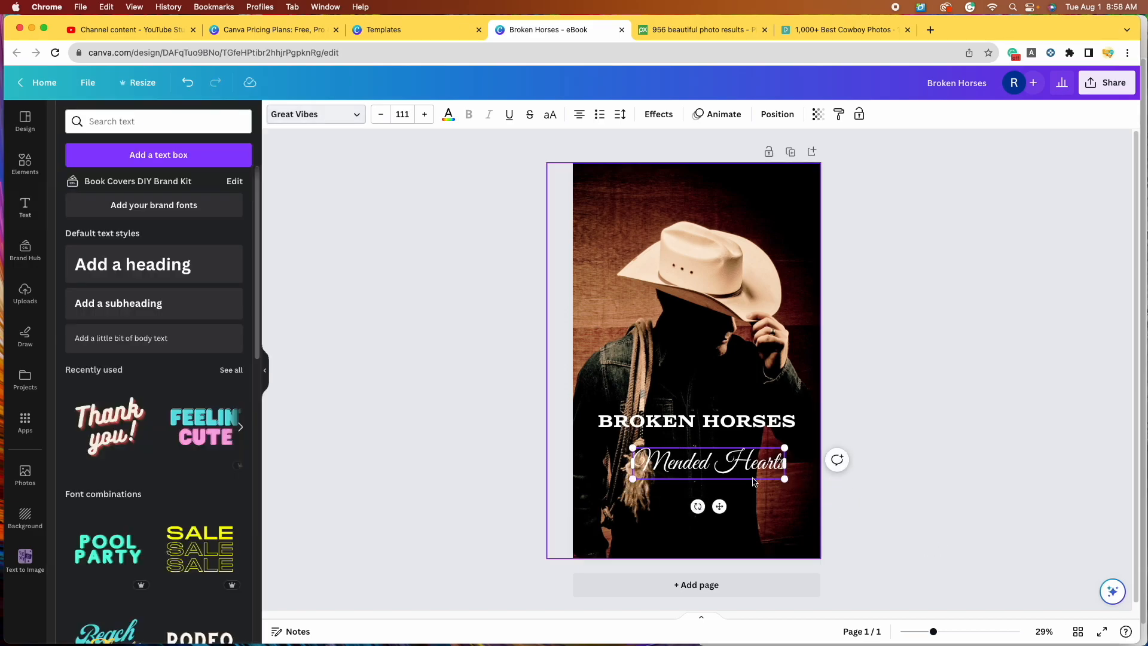
pyautogui.click(724, 455)
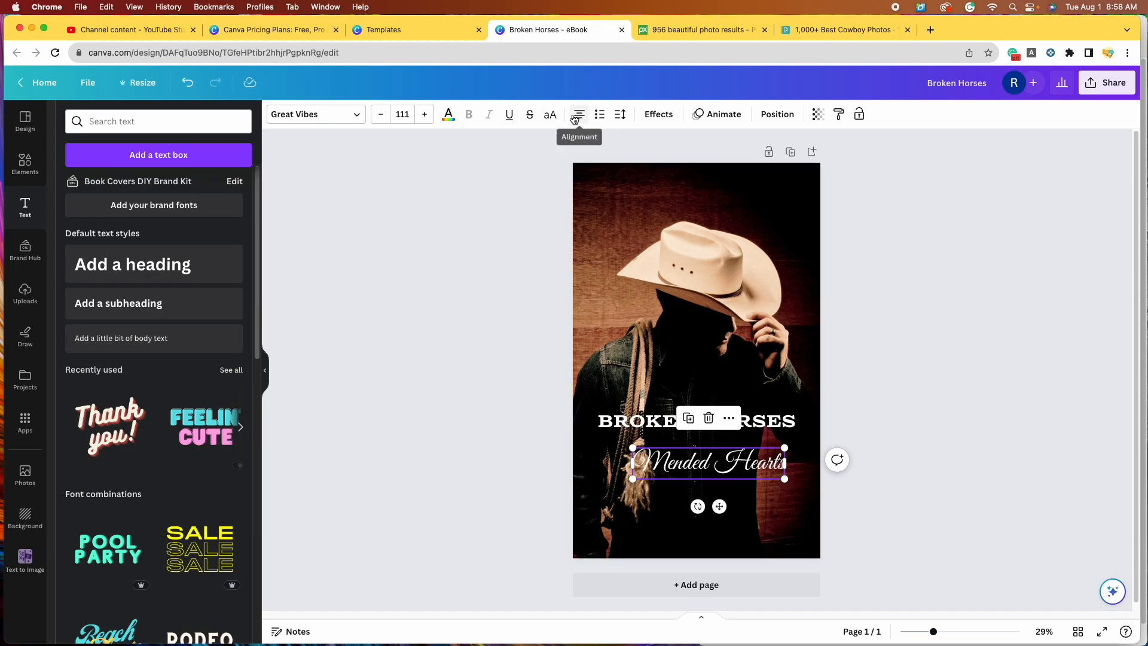
pyautogui.click(576, 118)
pyautogui.click(579, 120)
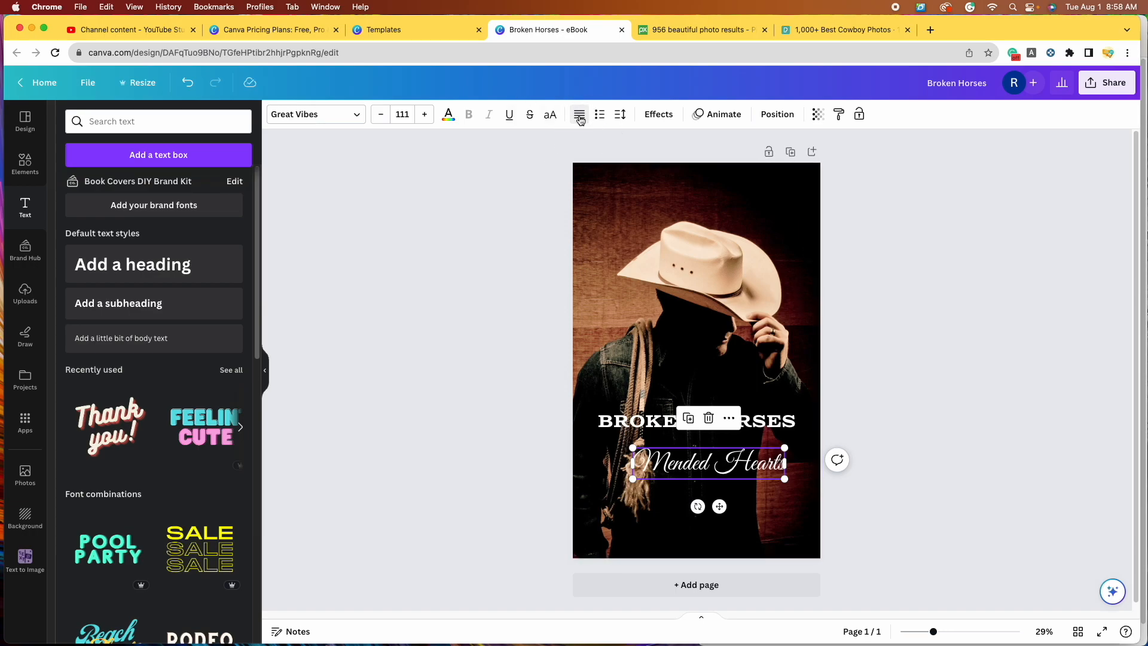
pyautogui.click(933, 444)
pyautogui.moveTo(746, 467); pyautogui.dragTo(754, 466)
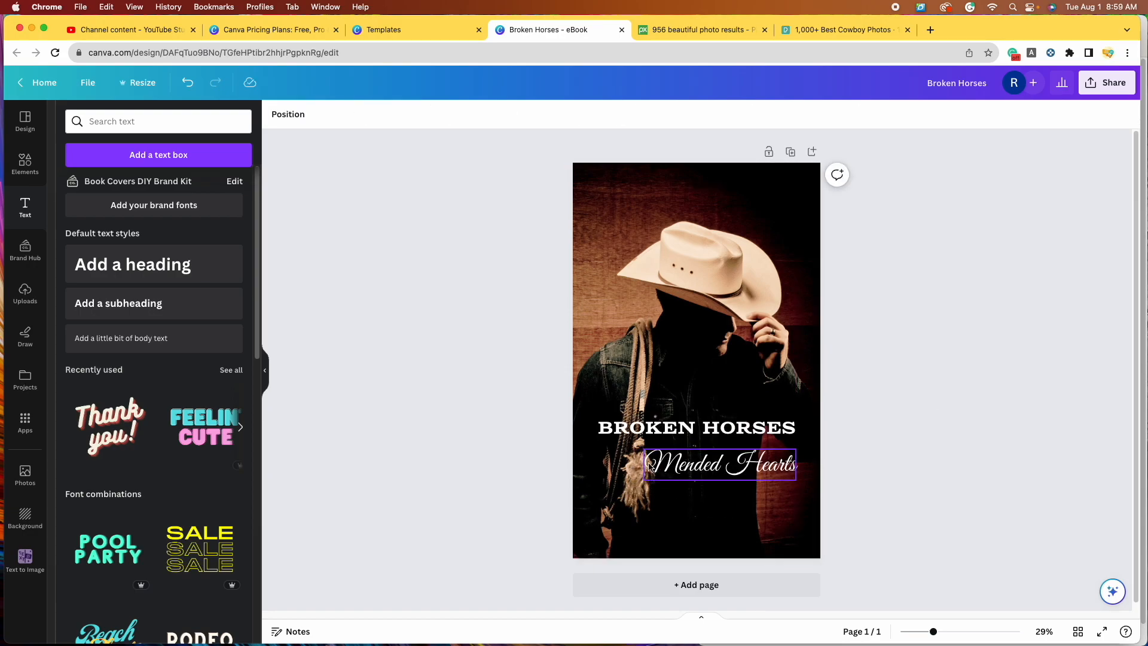
# Step: Add and then remove an '&' before Mended Hearts, and move the line slightly lower
pyautogui.click(647, 466)
pyautogui.click(648, 465)
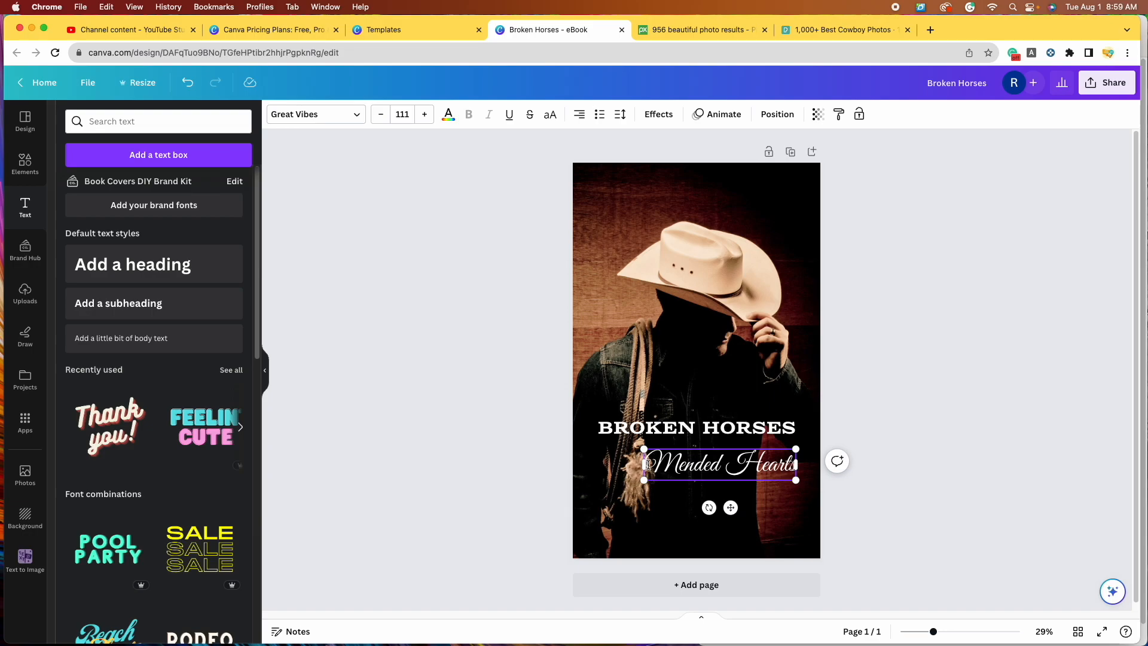
pyautogui.write('&')
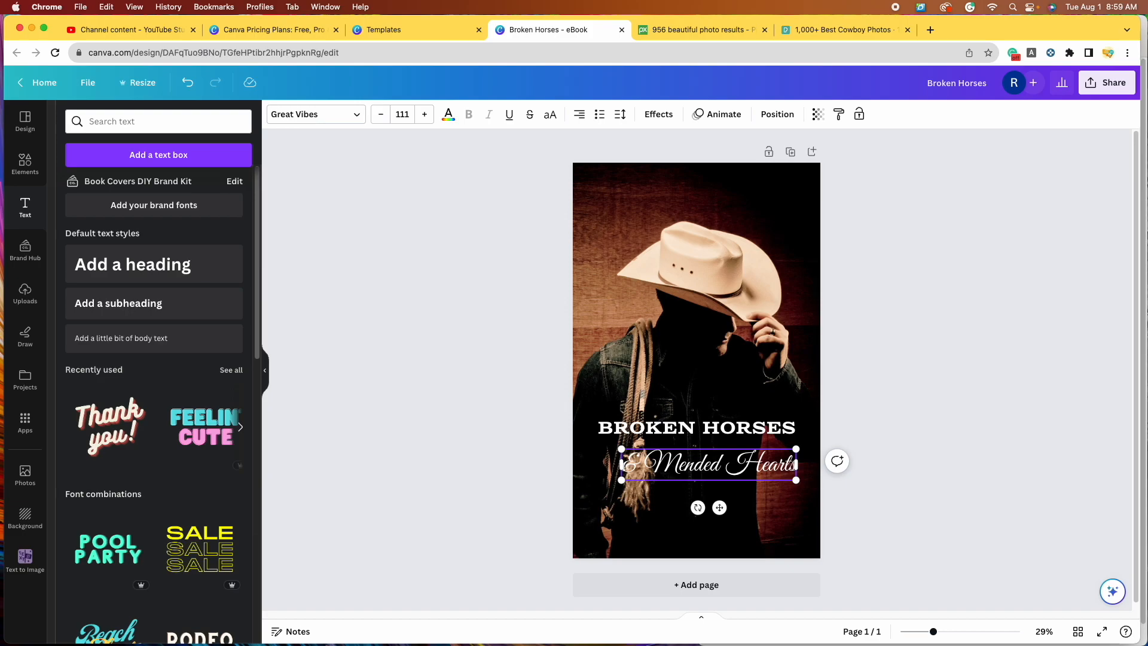
pyautogui.press('BackSpace')
pyautogui.press('BackSpace')
pyautogui.click(869, 420)
pyautogui.click(754, 475)
pyautogui.moveTo(754, 476); pyautogui.dragTo(754, 488)
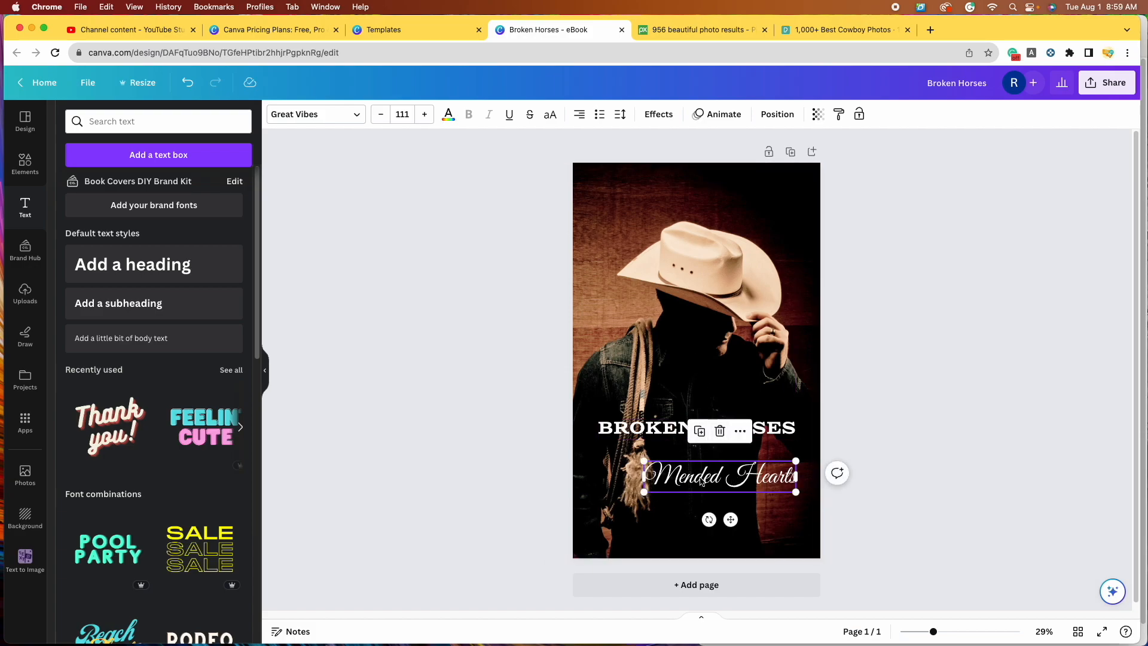
# Step: Turn a copy of Mended Hearts into a small script '&' centred under BROKEN HORSES
pyautogui.click(700, 432)
pyautogui.moveTo(721, 486); pyautogui.dragTo(725, 457)
pyautogui.doubleClick(726, 453)
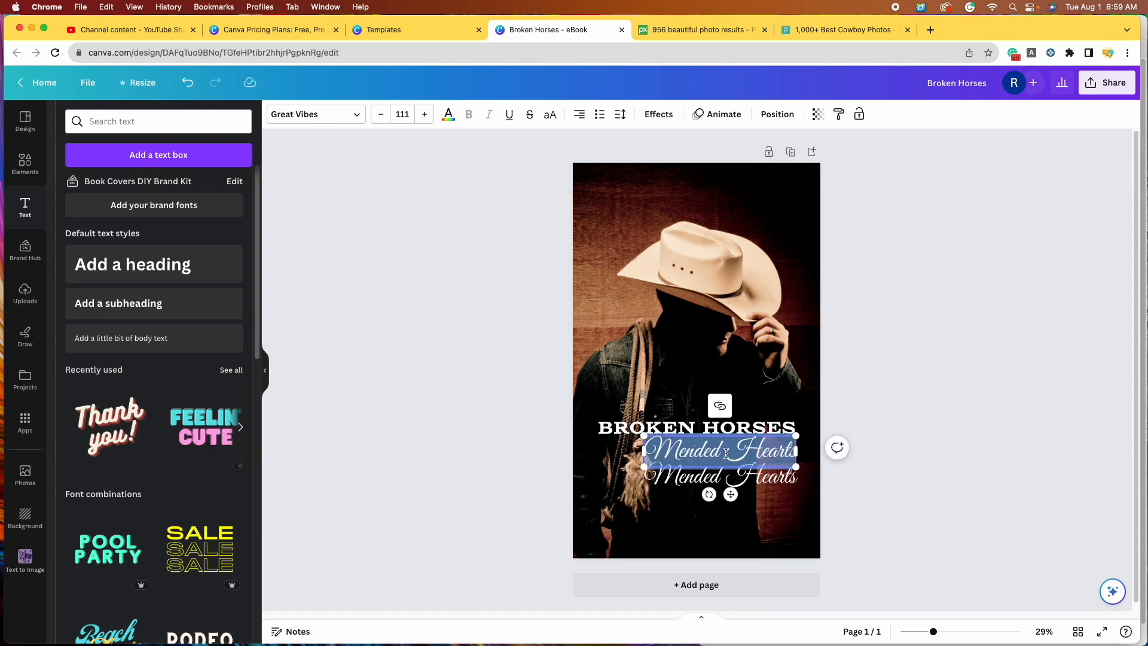
pyautogui.write('&')
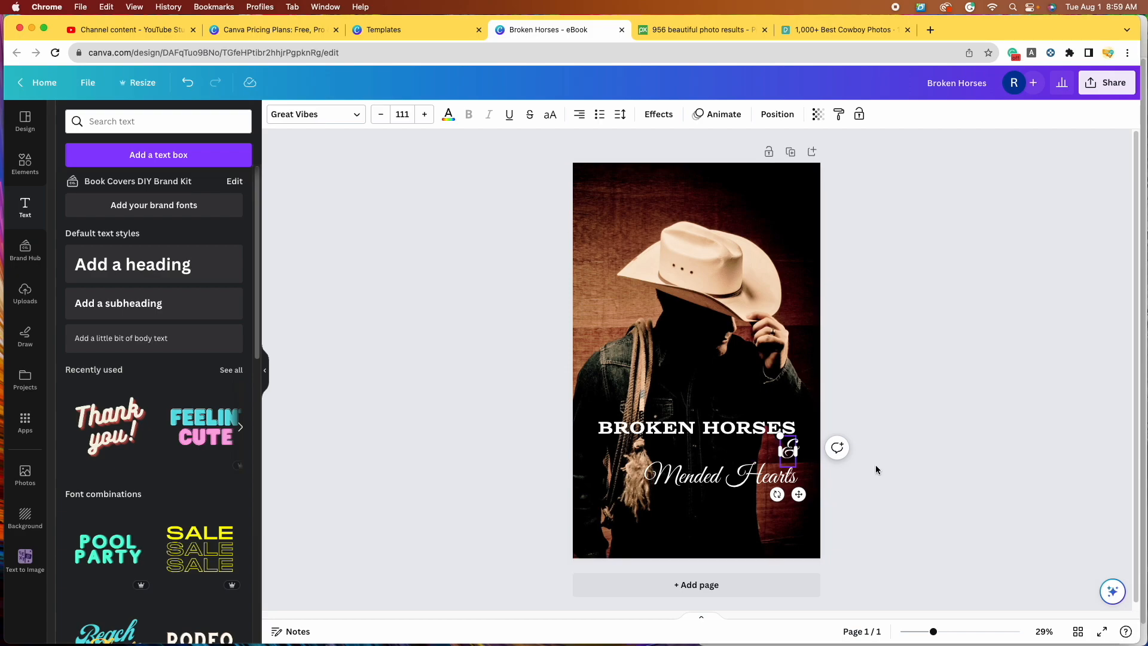
pyautogui.click(866, 437)
pyautogui.moveTo(789, 445); pyautogui.dragTo(711, 451)
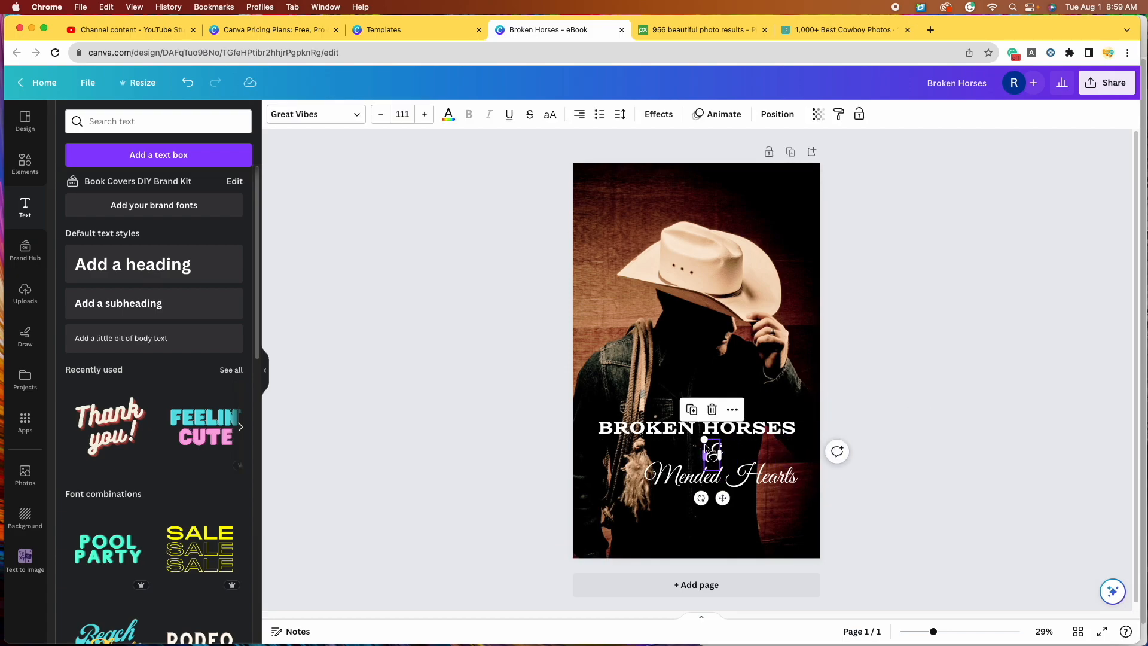
pyautogui.moveTo(704, 440); pyautogui.dragTo(717, 453)
pyautogui.click(874, 423)
pyautogui.click(717, 455)
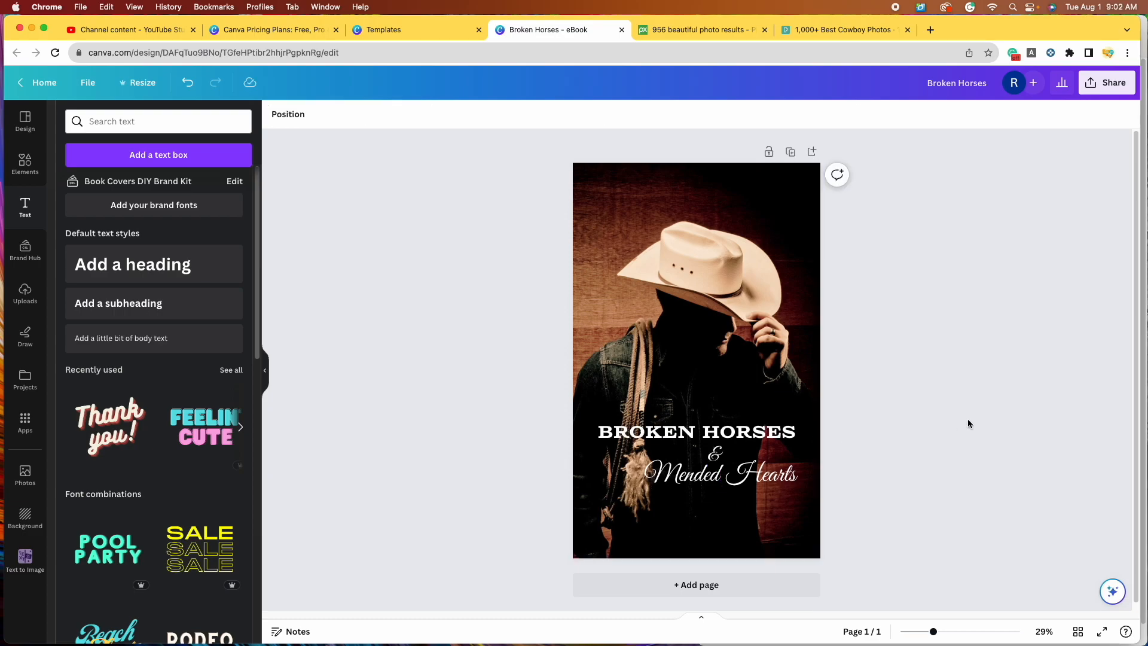
# Step: Add a subheading text box, then delete the unused subheading
pyautogui.click(109, 305)
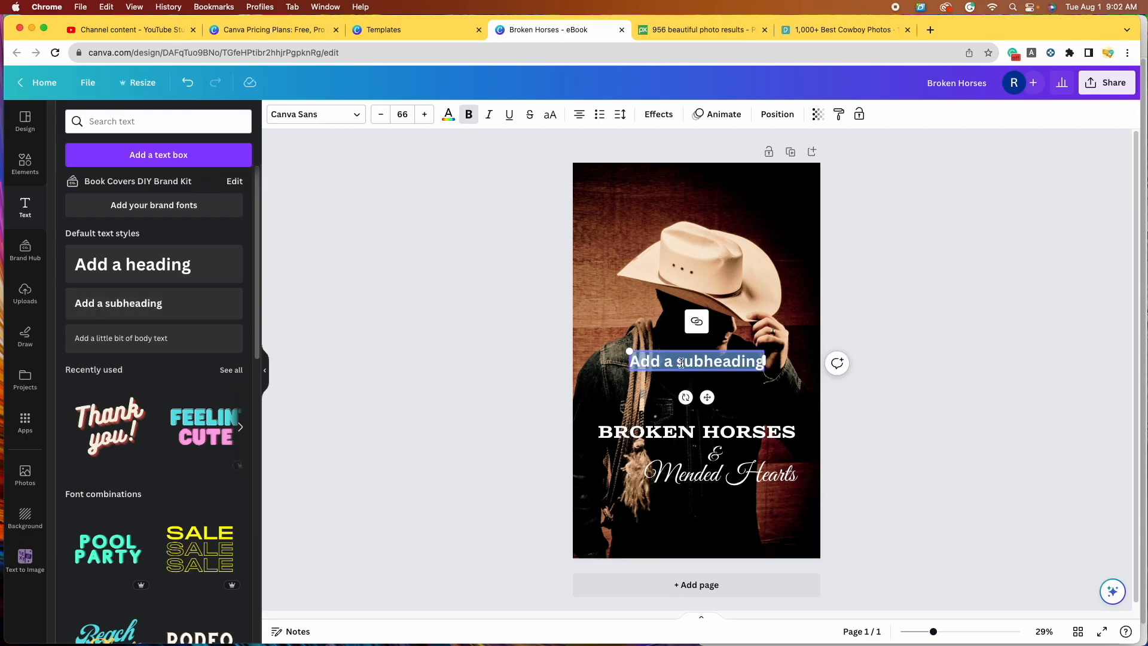
pyautogui.click(1008, 423)
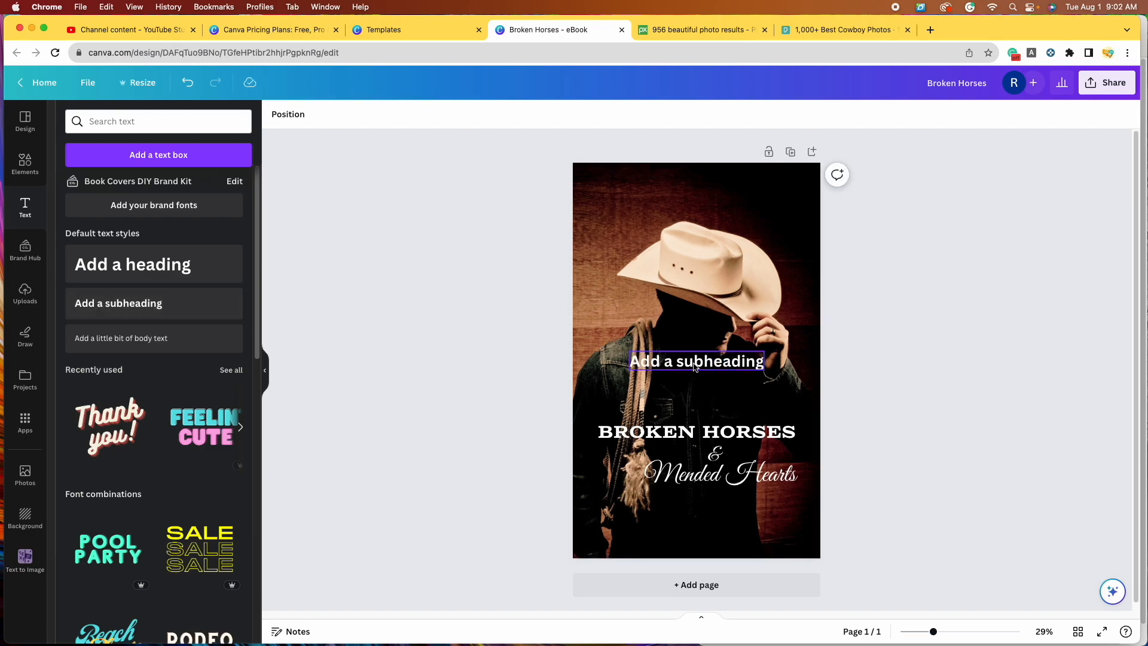
pyautogui.click(699, 366)
pyautogui.click(699, 322)
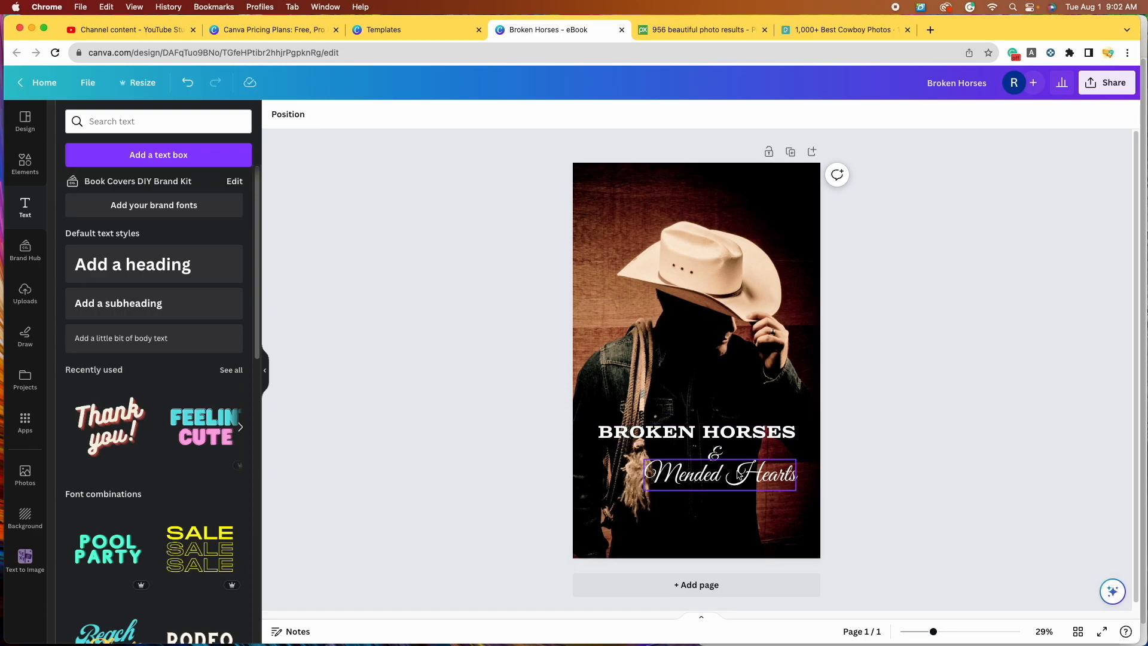
# Step: Duplicate the BROKEN HORSES title, retype it as the author's name in capitals, and shrink it
pyautogui.click(711, 436)
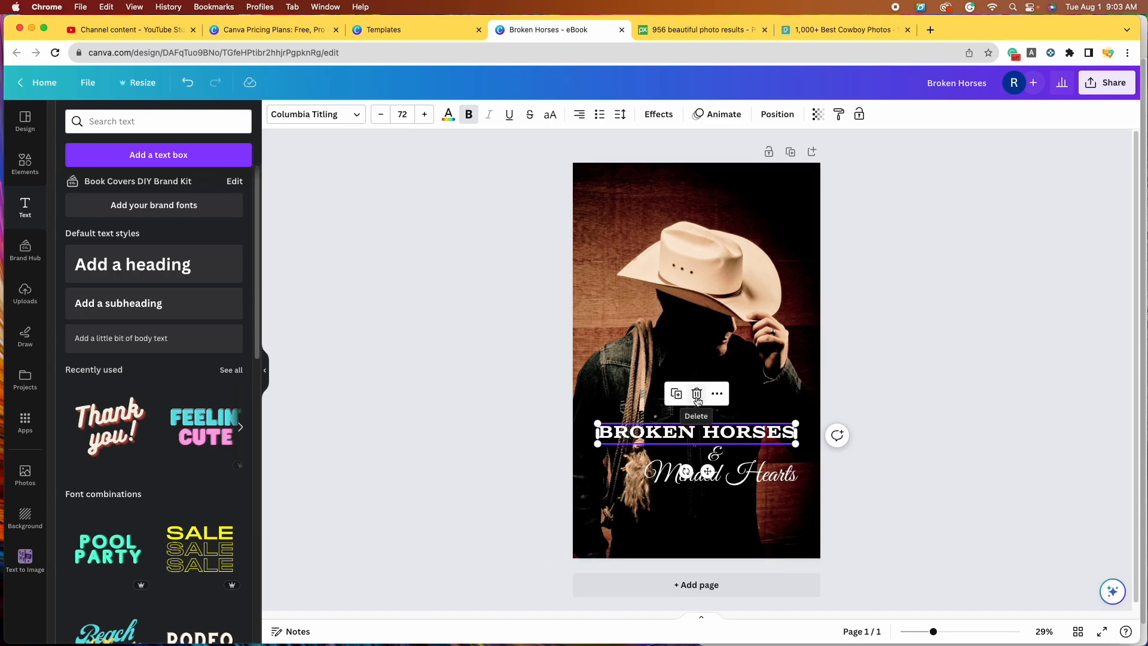
pyautogui.click(678, 394)
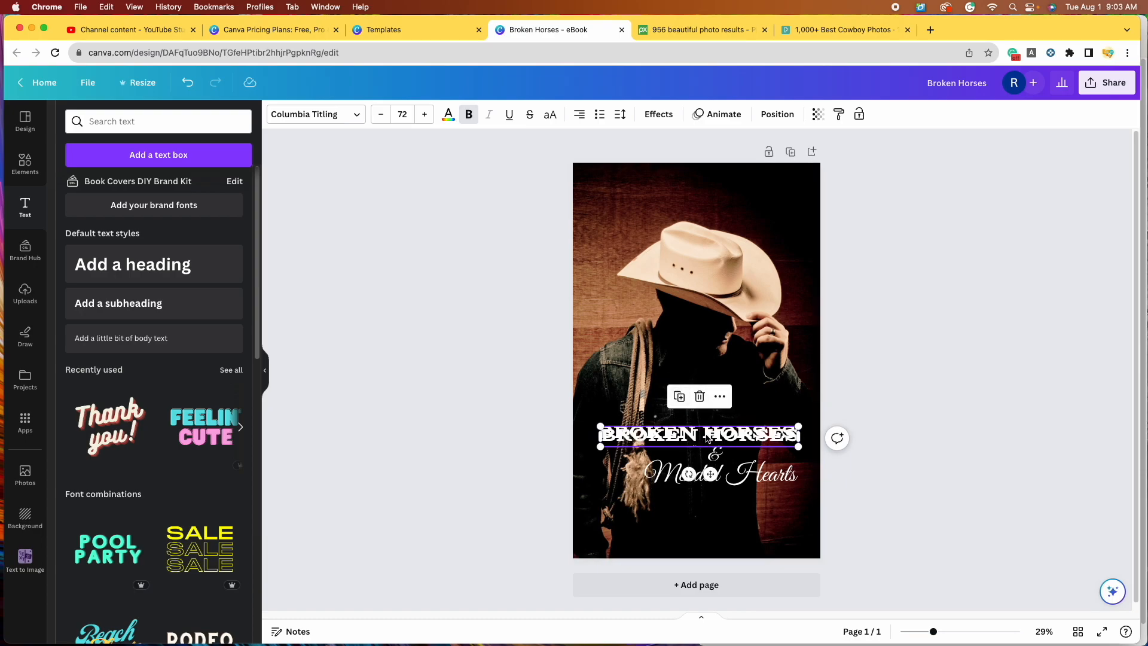
pyautogui.moveTo(708, 439); pyautogui.dragTo(707, 533)
pyautogui.doubleClick(708, 533)
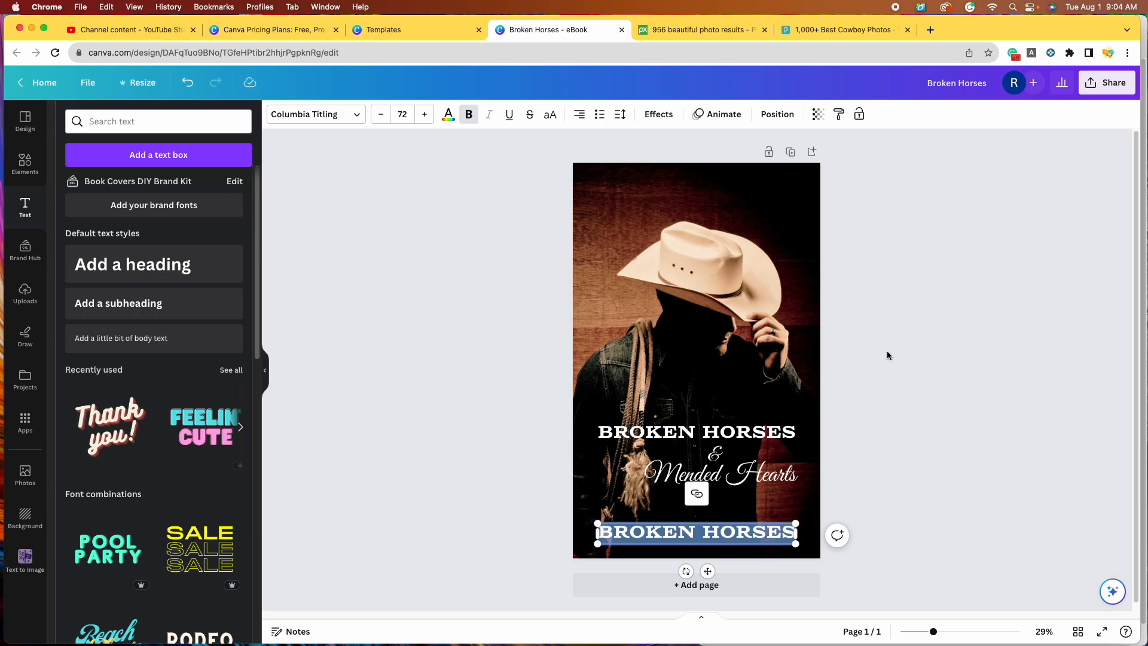
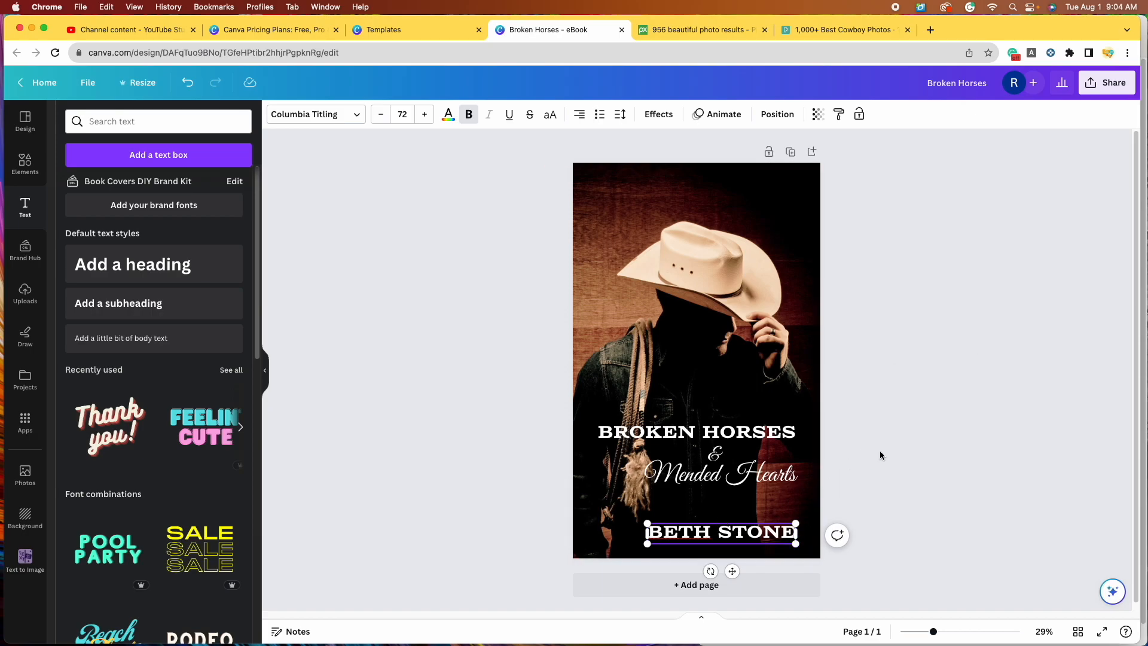
pyautogui.click(801, 496)
pyautogui.moveTo(730, 529); pyautogui.dragTo(713, 531)
pyautogui.moveTo(780, 545); pyautogui.dragTo(679, 527)
pyautogui.click(902, 469)
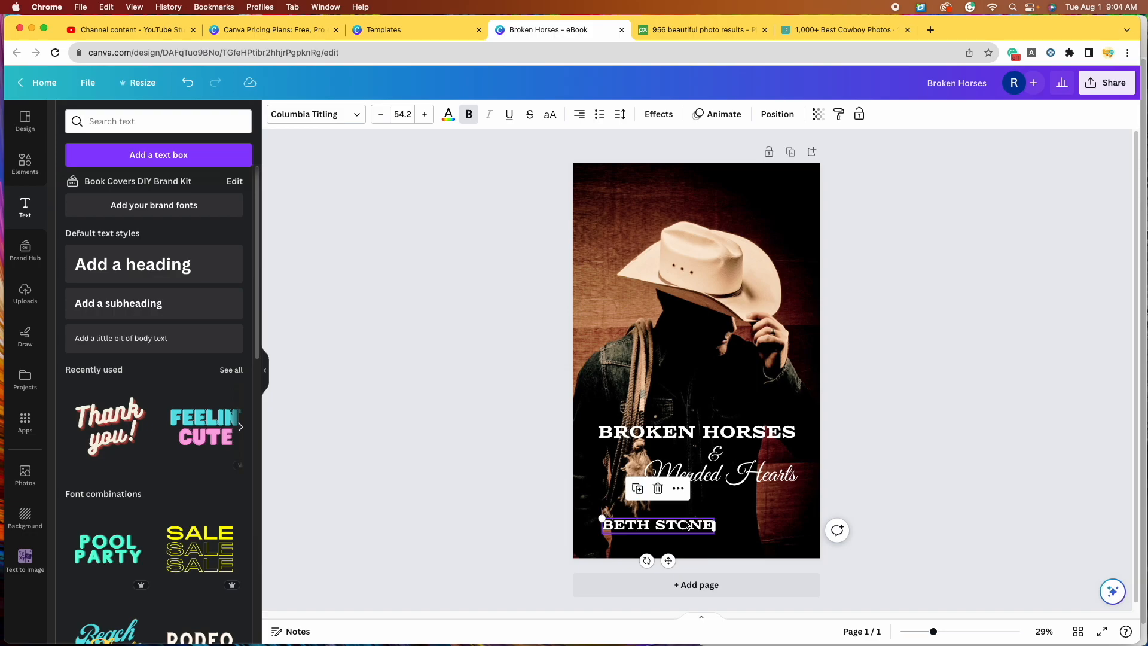
# Step: Move the capitalised author name above the hat at the top right of the cover
pyautogui.moveTo(688, 525); pyautogui.dragTo(759, 201)
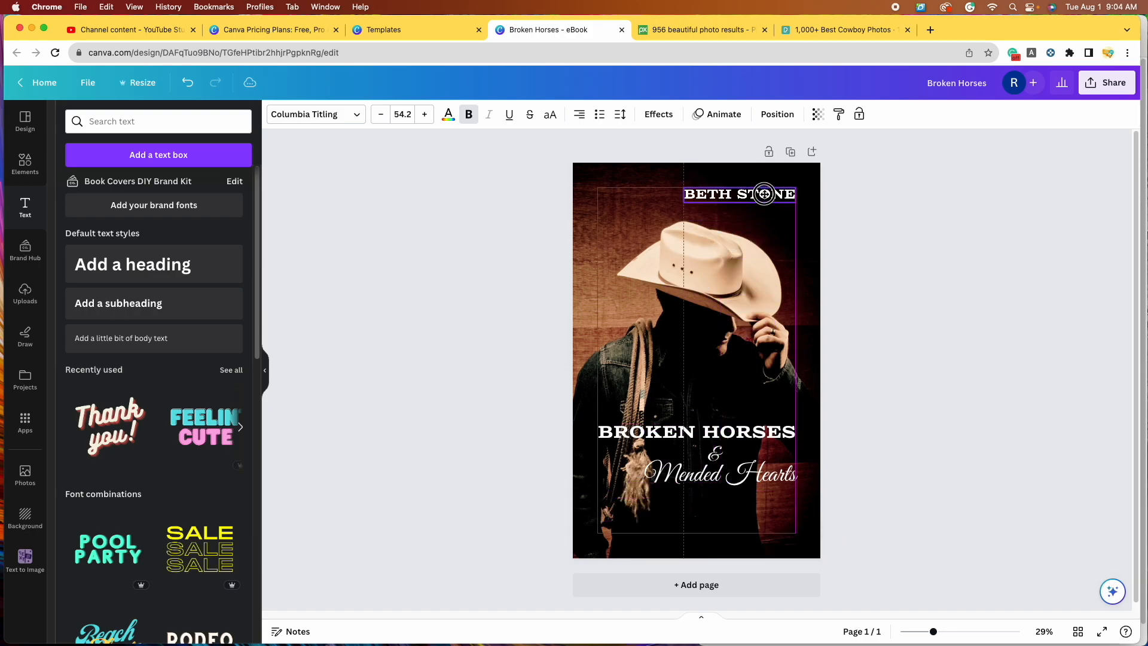
pyautogui.moveTo(765, 193); pyautogui.dragTo(766, 194)
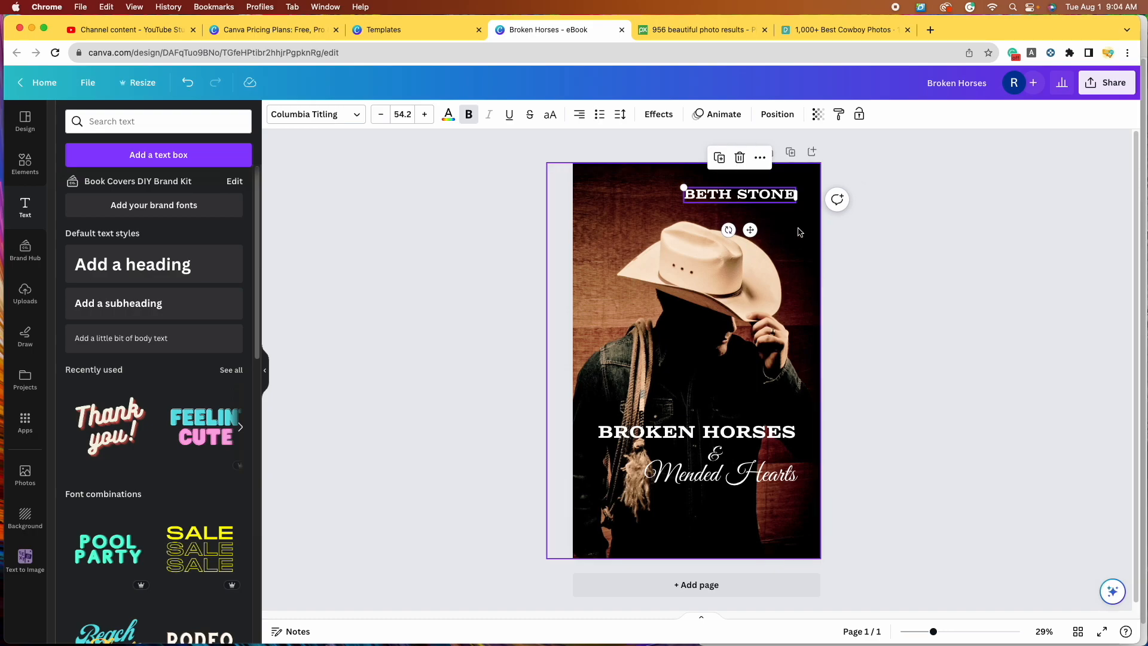
pyautogui.click(936, 407)
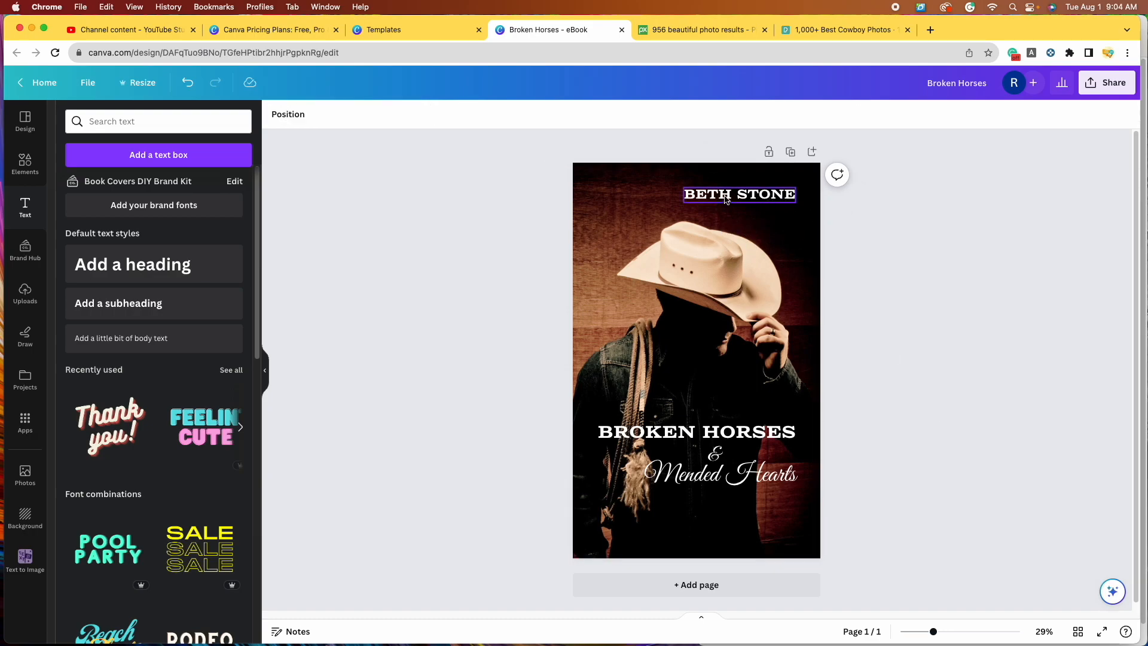
pyautogui.click(668, 431)
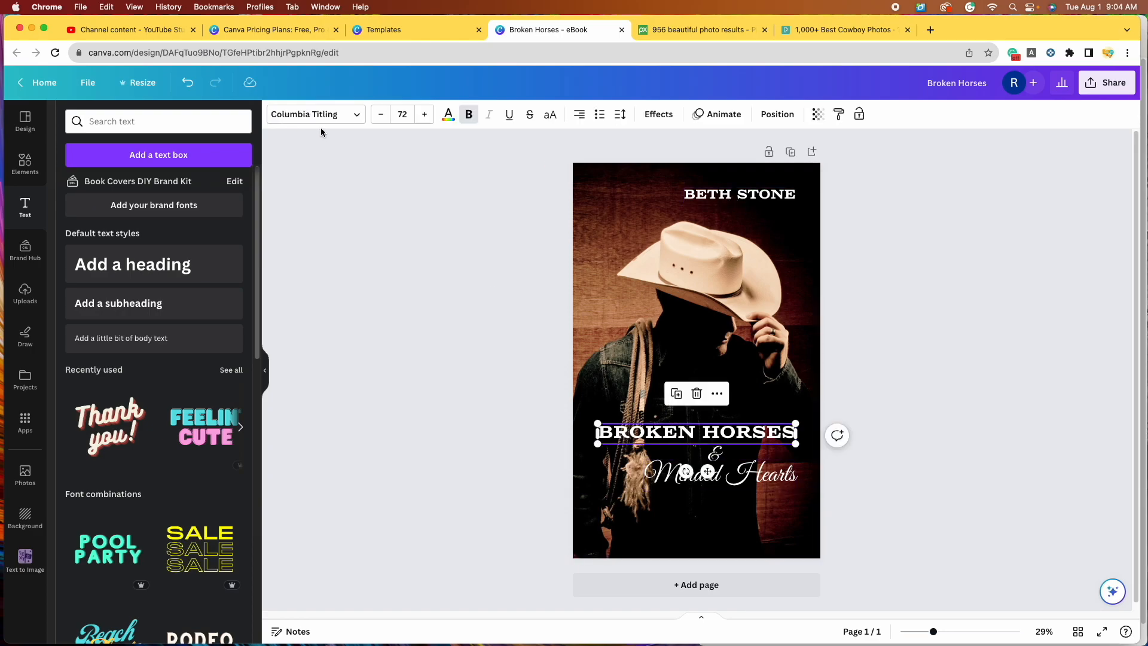
# Step: Duplicate Mended Hearts and retype the copy as the author's name in script
pyautogui.click(779, 476)
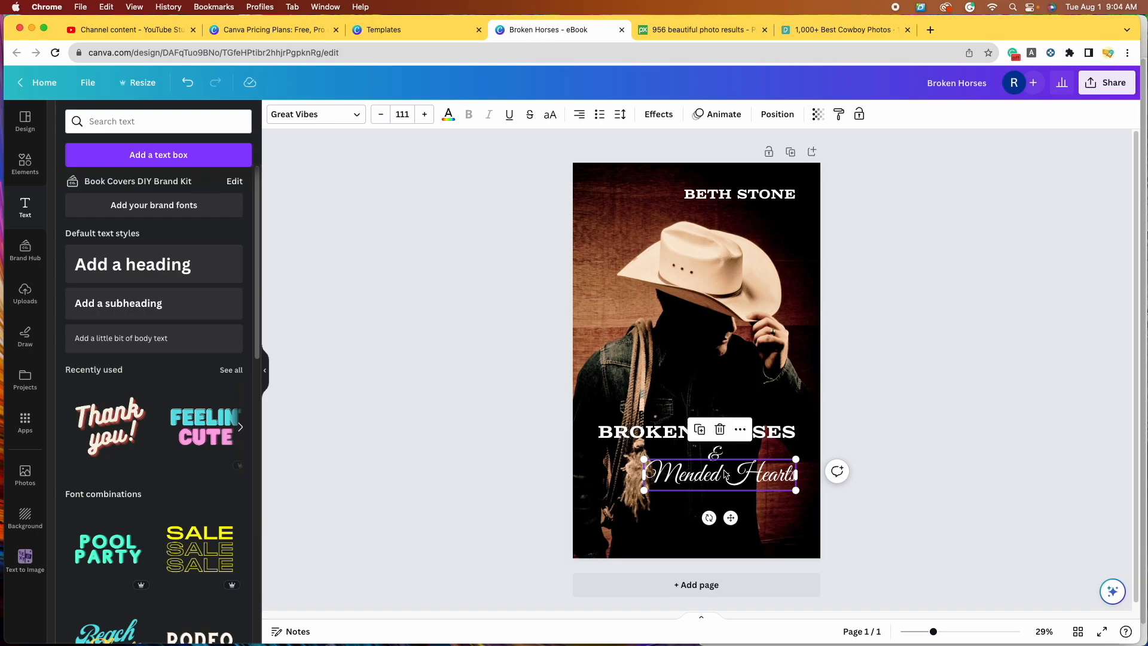
pyautogui.click(699, 431)
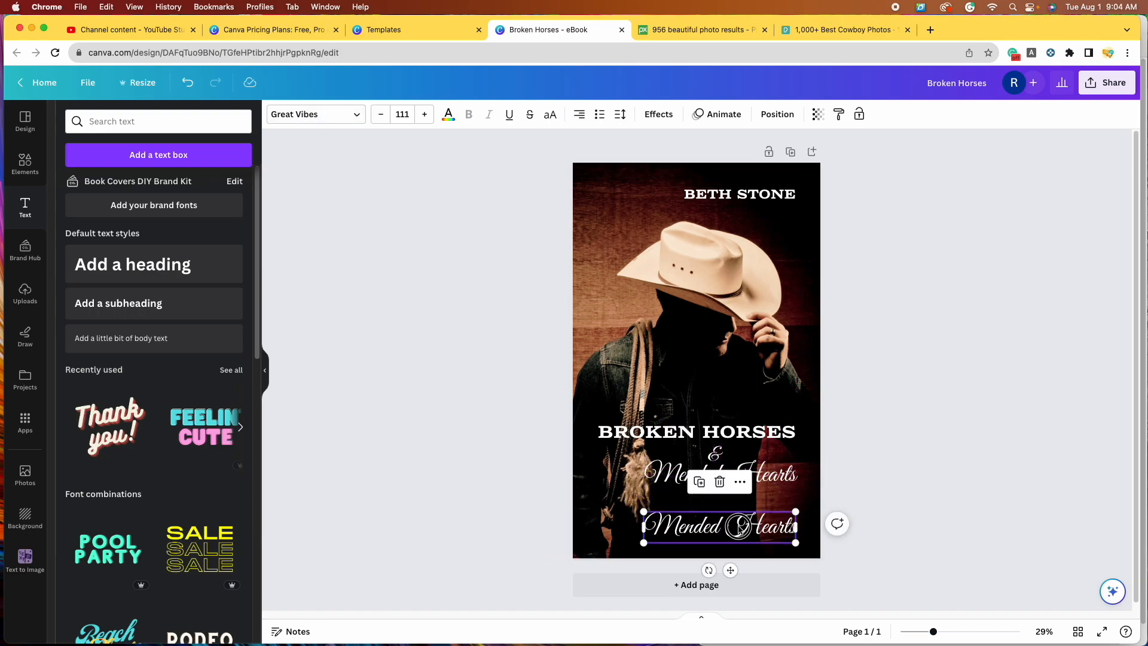
pyautogui.doubleClick(740, 527)
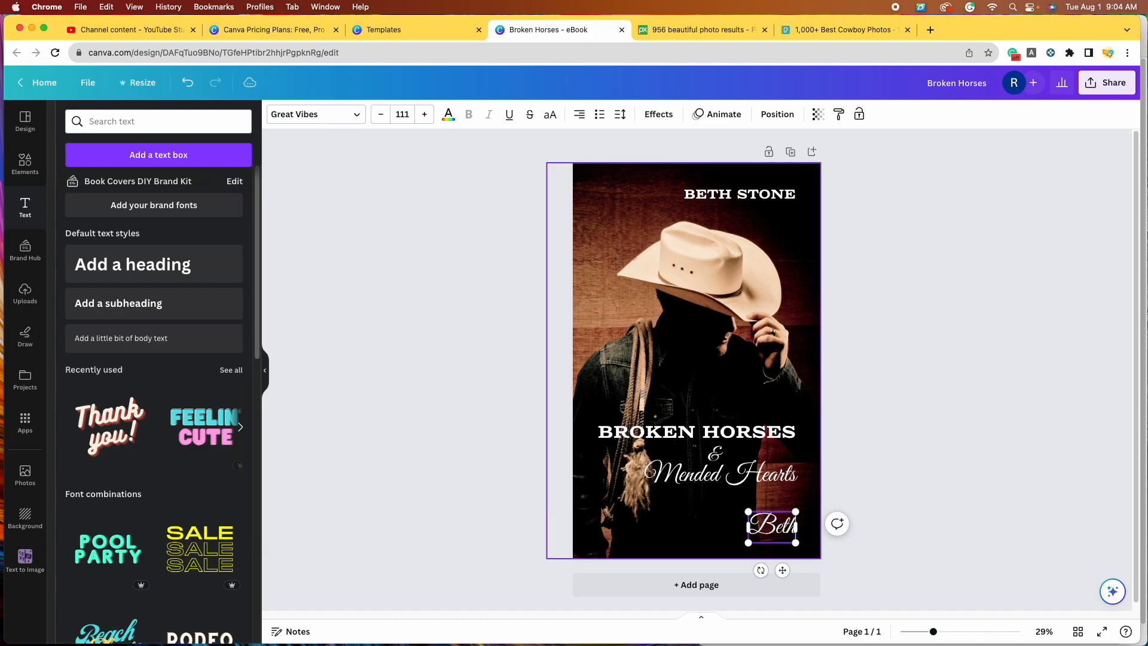
pyautogui.click(887, 431)
pyautogui.click(765, 537)
# Step: Resize the script author name, place it top right, and delete the capitalised version
pyautogui.moveTo(796, 543); pyautogui.dragTo(640, 206)
pyautogui.moveTo(730, 220); pyautogui.dragTo(649, 411)
pyautogui.moveTo(637, 202); pyautogui.dragTo(751, 196)
pyautogui.click(1002, 383)
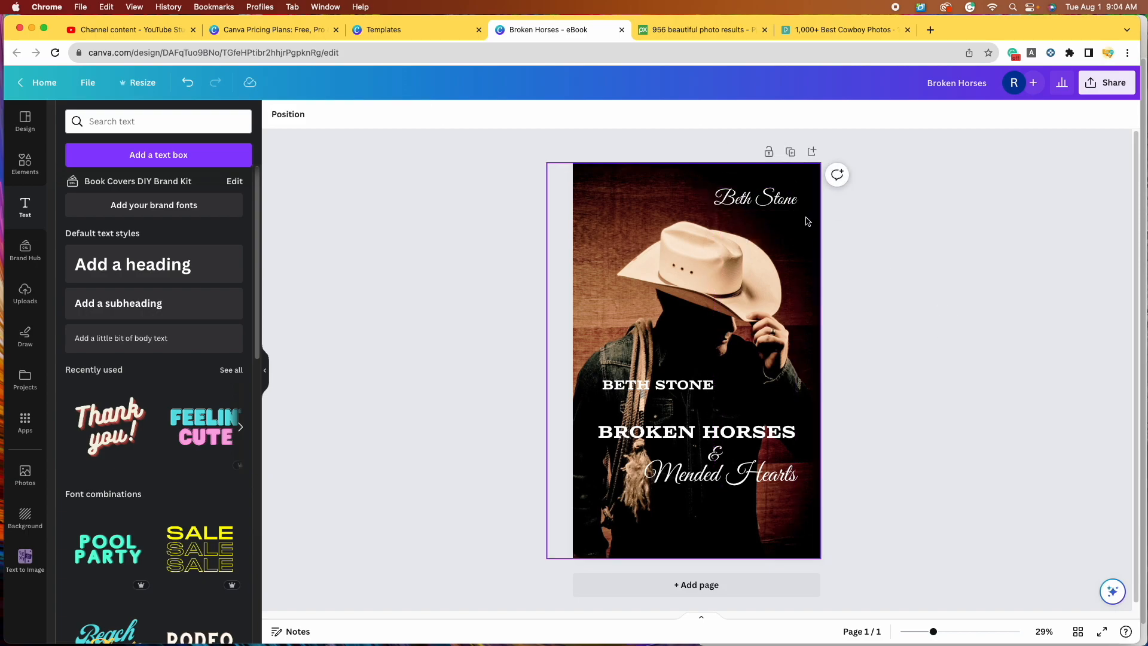
pyautogui.click(652, 384)
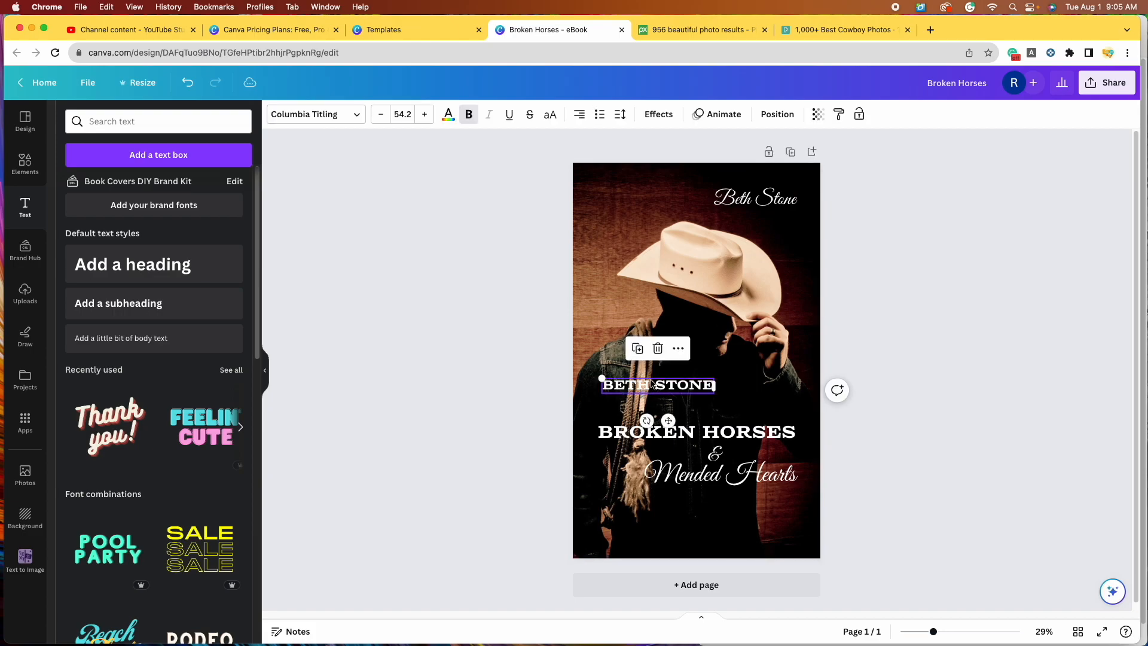
pyautogui.click(659, 350)
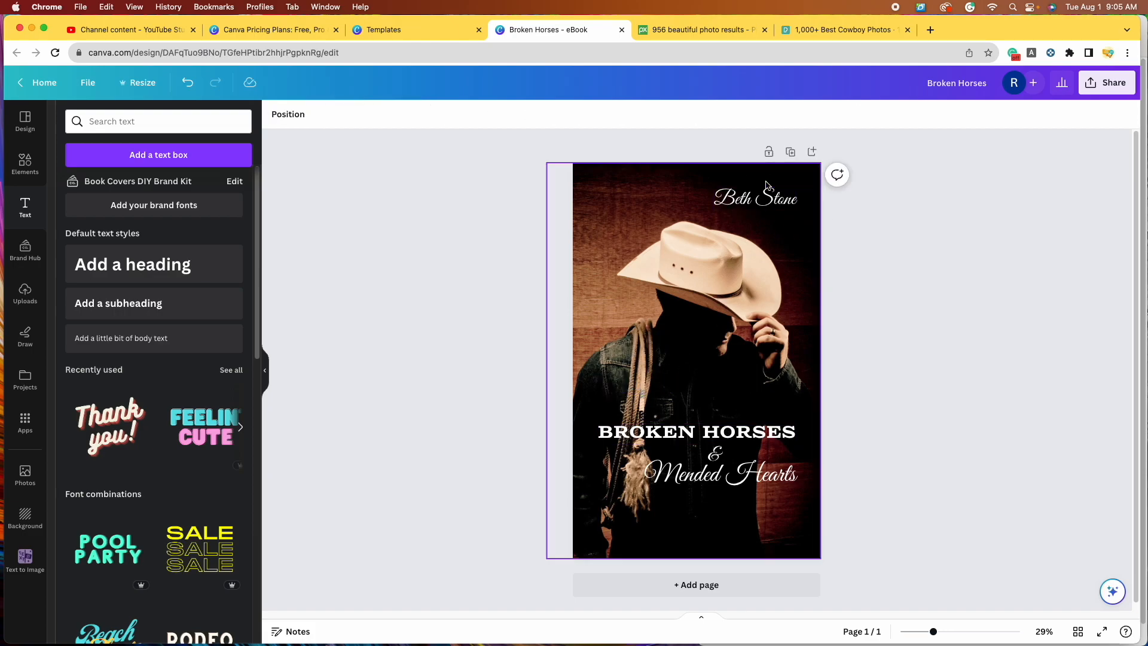
# Step: Group the BROKEN HORSES, & and Mended Hearts lines and move the group lower on the cover
pyautogui.click(744, 436)
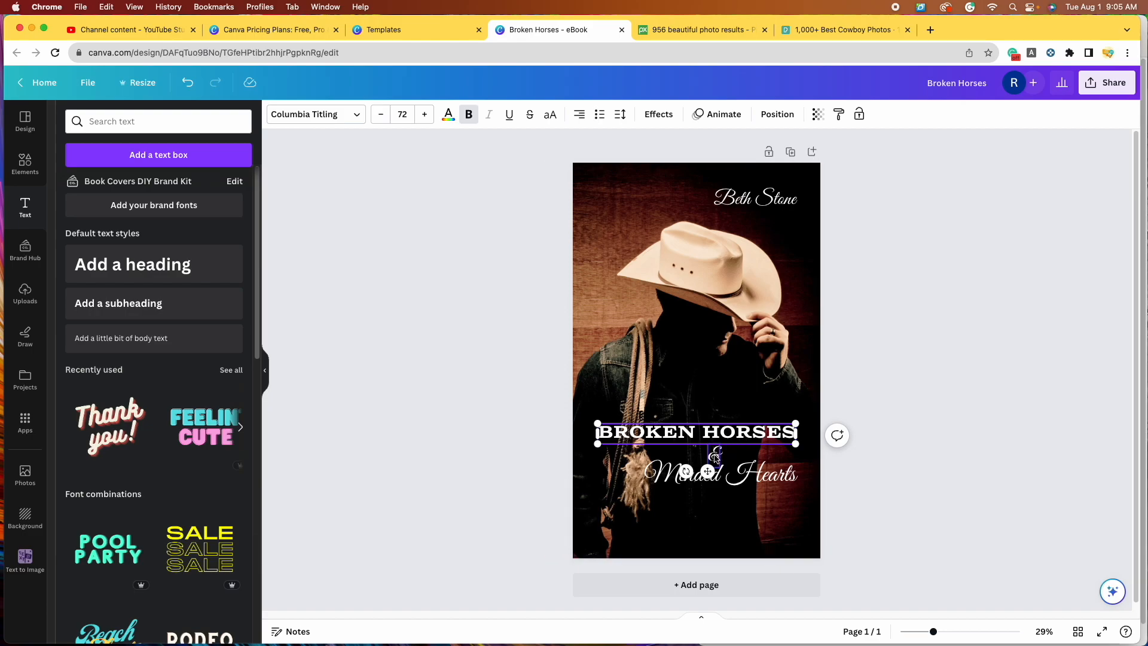
pyautogui.keyDown('shift'); pyautogui.click(716, 458); pyautogui.keyUp('shift')
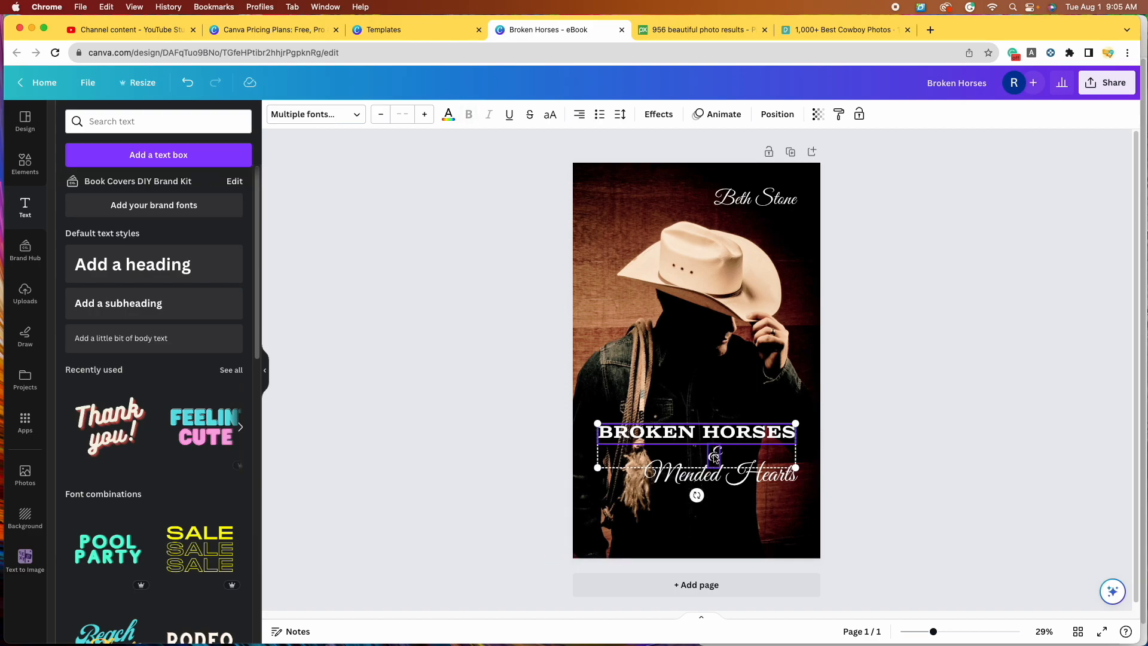
pyautogui.keyDown('shift'); pyautogui.click(764, 480); pyautogui.keyUp('shift')
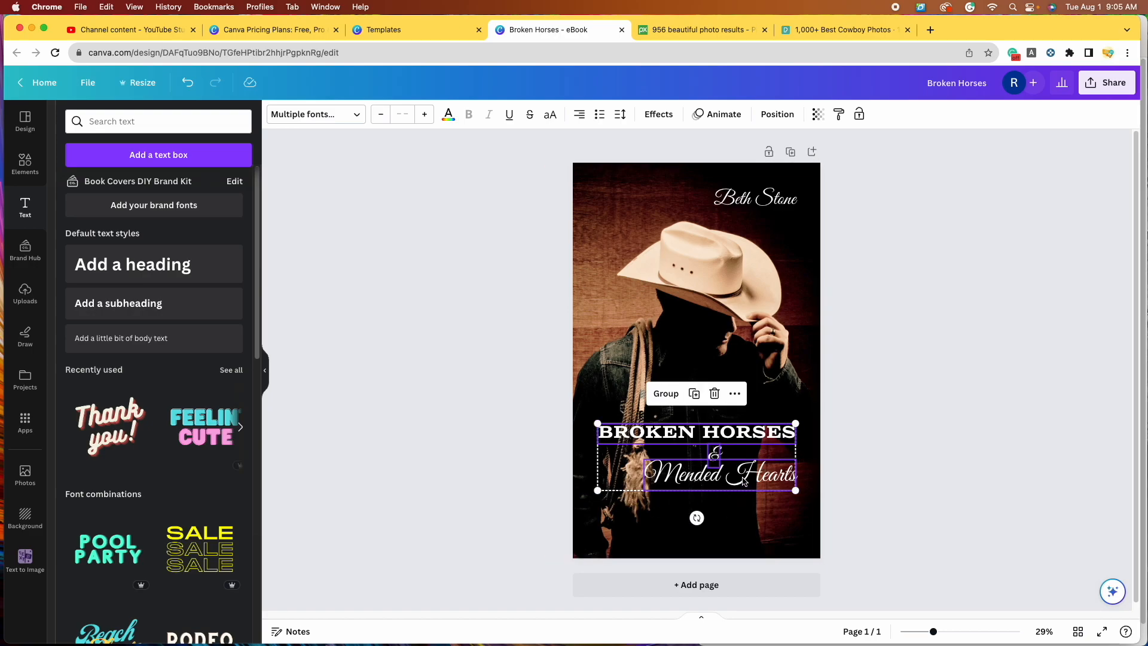
pyautogui.click(668, 396)
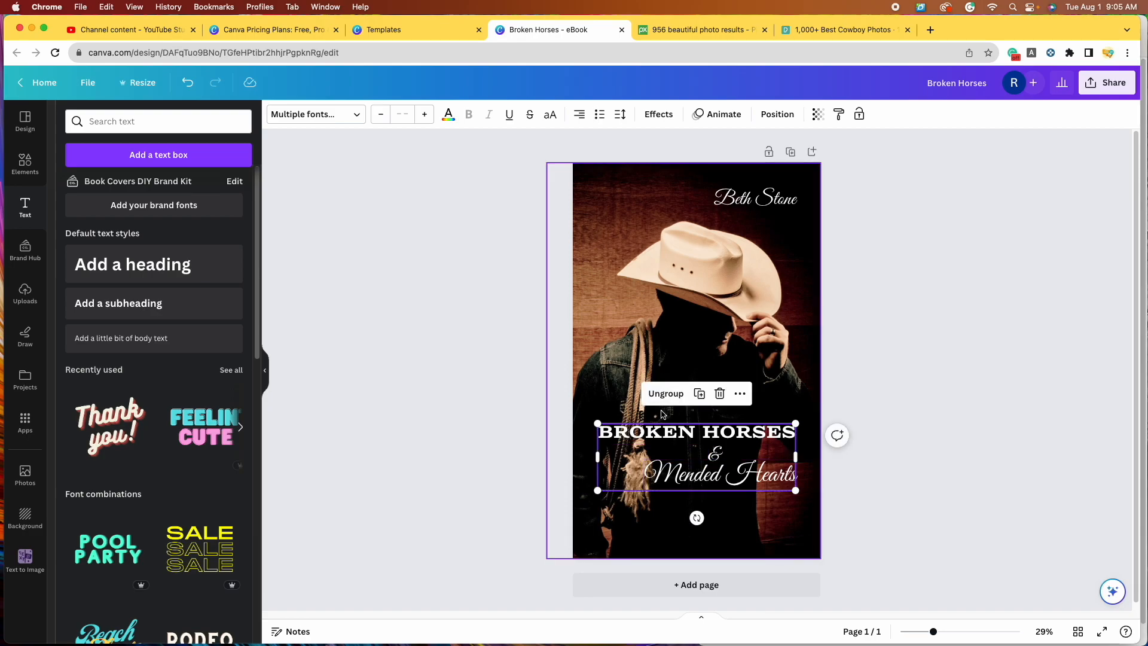
pyautogui.click(884, 481)
pyautogui.click(721, 455)
pyautogui.moveTo(721, 455); pyautogui.dragTo(722, 495)
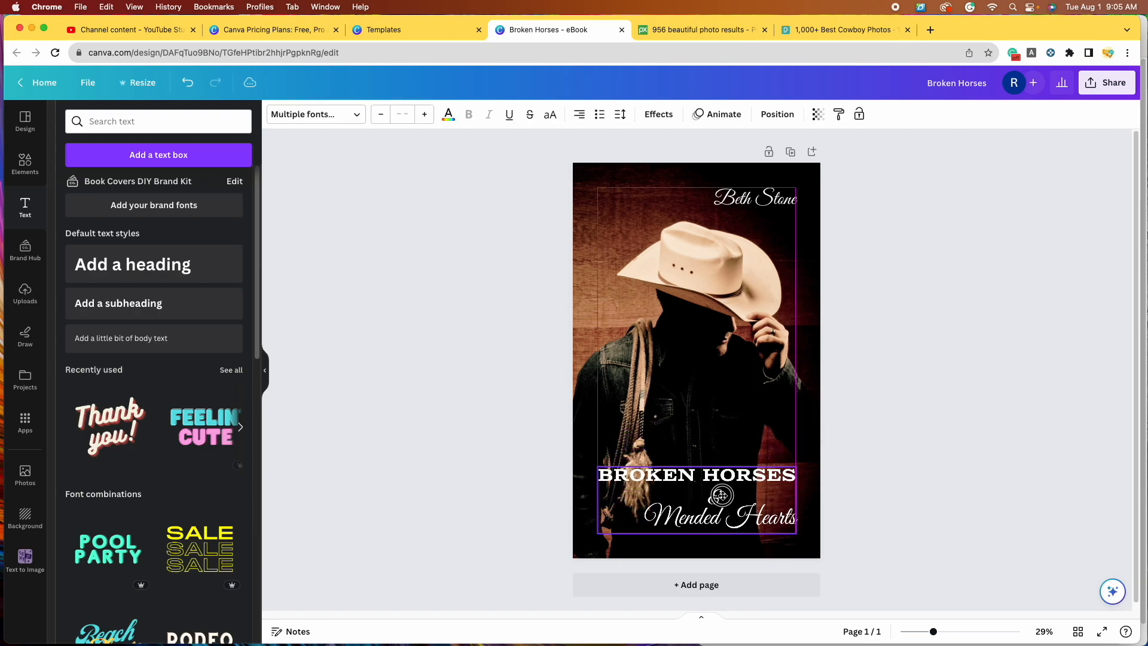
pyautogui.click(908, 417)
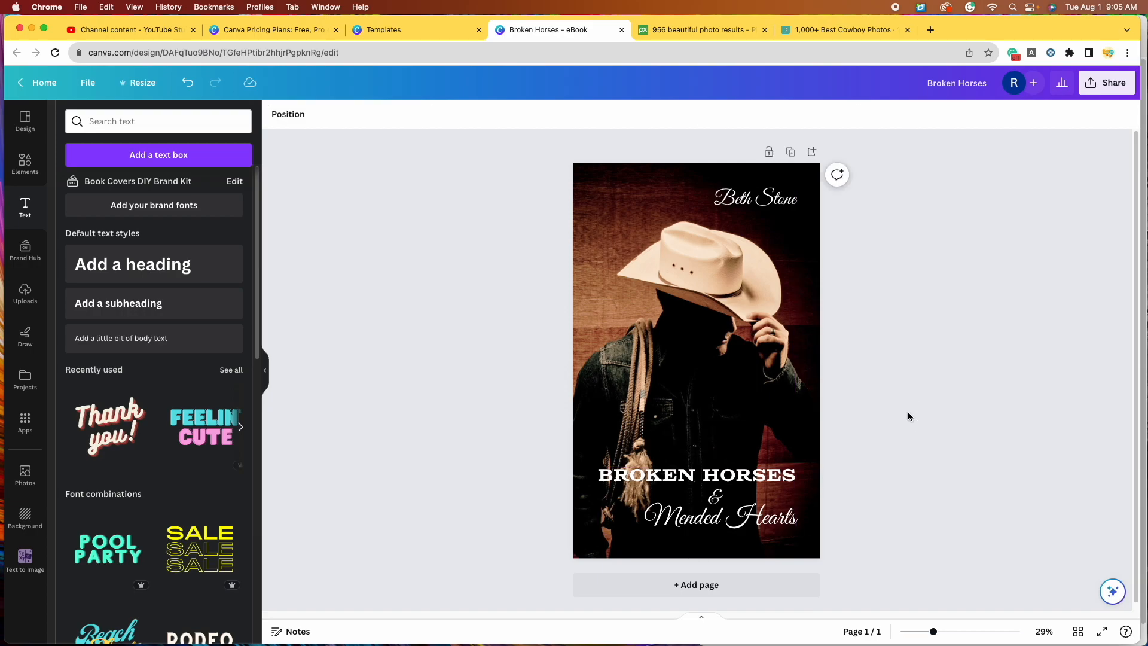
pyautogui.click(727, 482)
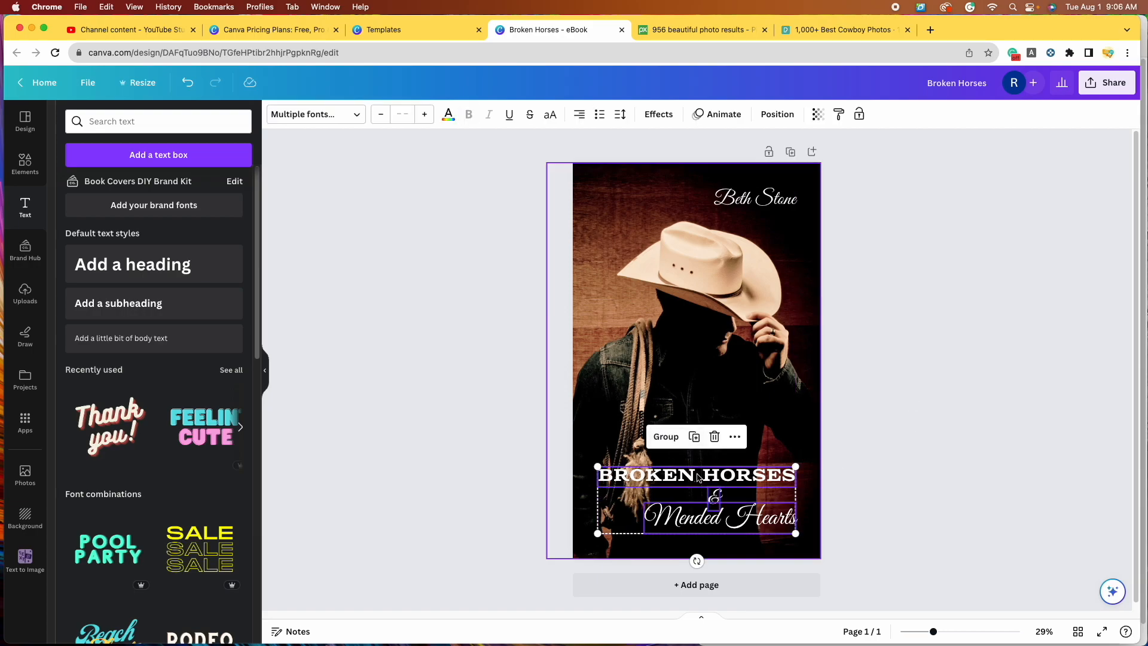
# Step: Move BROKEN HORSES and the & up, and enlarge Mended Hearts and raise it slightly
pyautogui.click(946, 421)
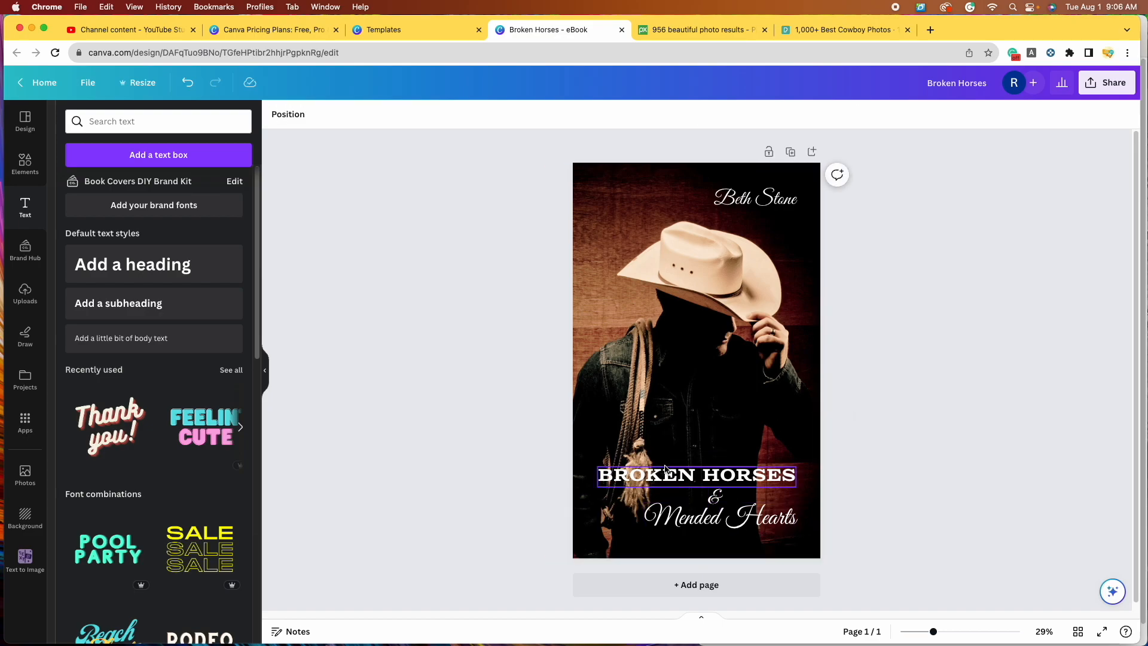
pyautogui.moveTo(674, 476); pyautogui.dragTo(674, 452)
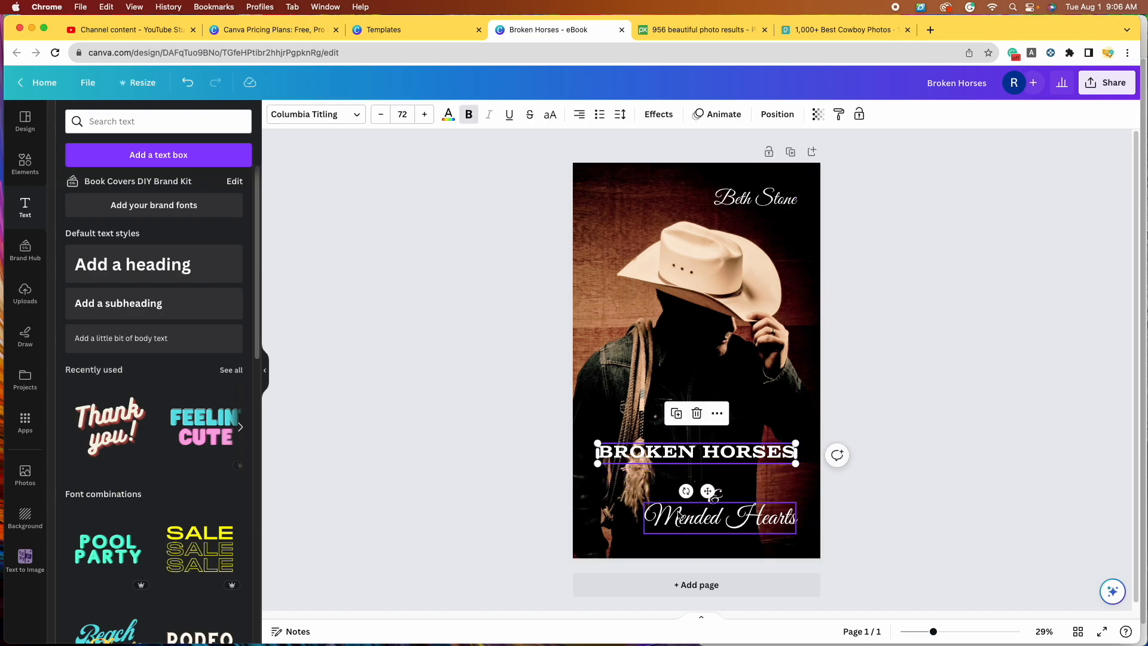
pyautogui.moveTo(724, 500); pyautogui.dragTo(719, 484)
pyautogui.click(915, 429)
pyautogui.click(657, 529)
pyautogui.moveTo(643, 534); pyautogui.dragTo(610, 539)
pyautogui.click(925, 443)
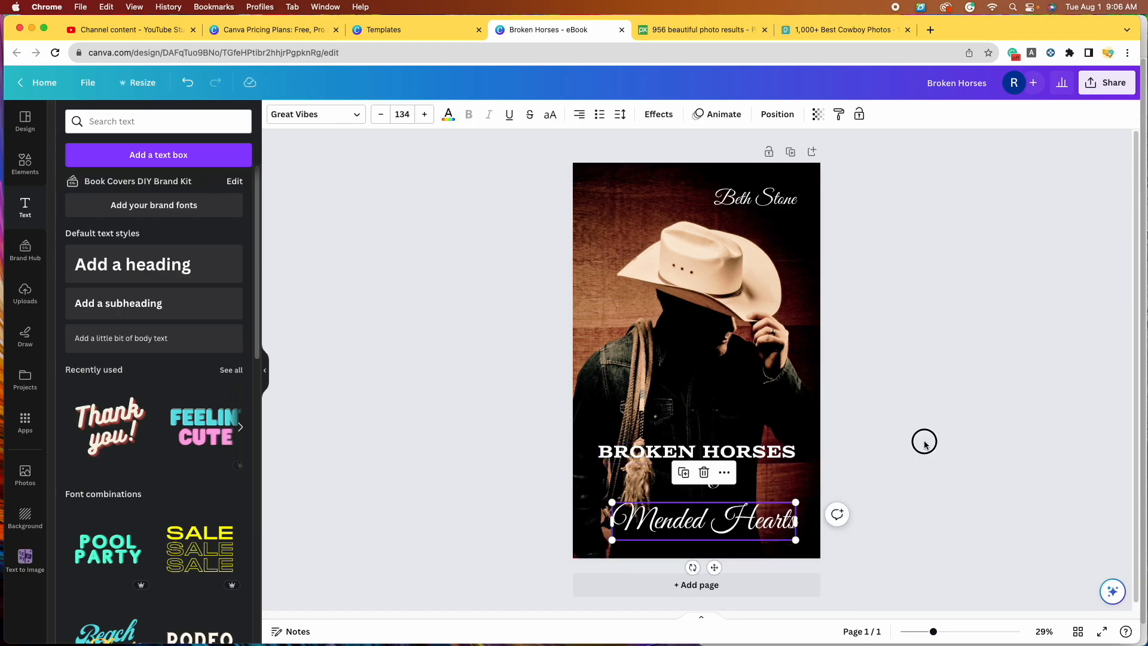
pyautogui.moveTo(754, 518); pyautogui.dragTo(755, 508)
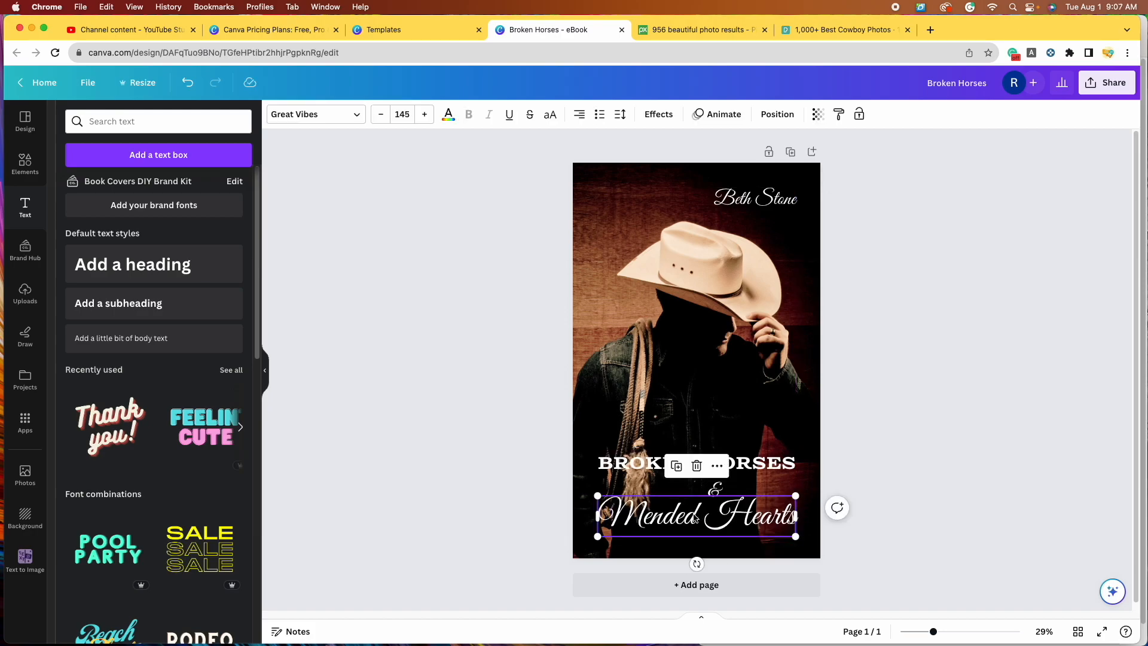
# Step: Centre-align the BROKEN HORSES text and nudge it into alignment with the other lines
pyautogui.click(579, 115)
pyautogui.click(770, 463)
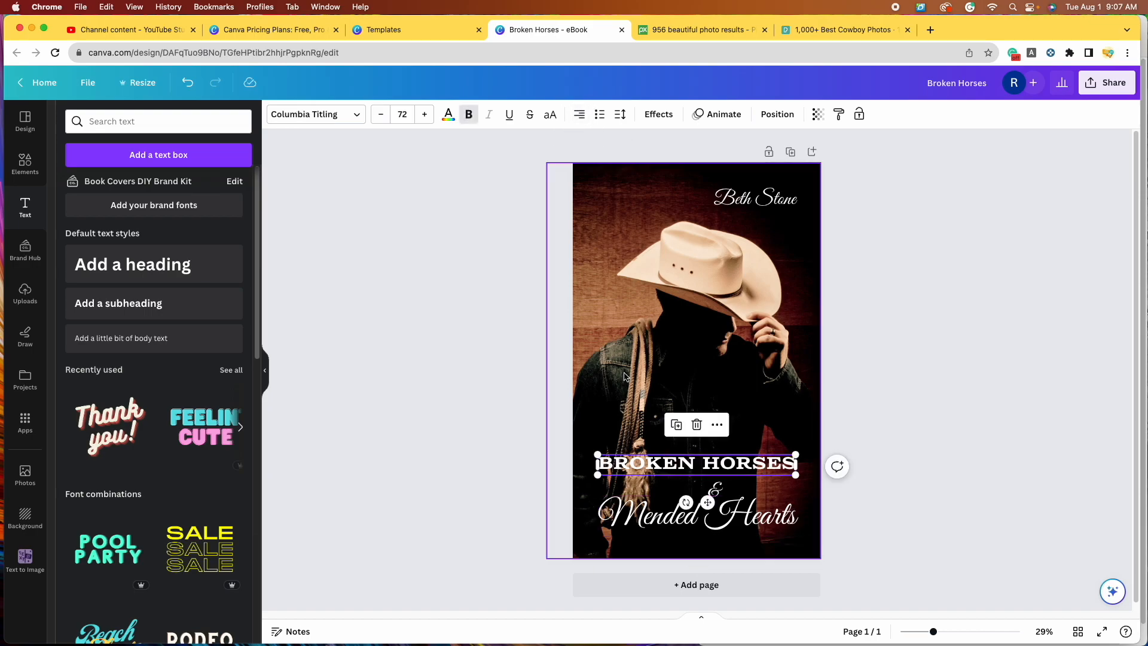
pyautogui.click(579, 114)
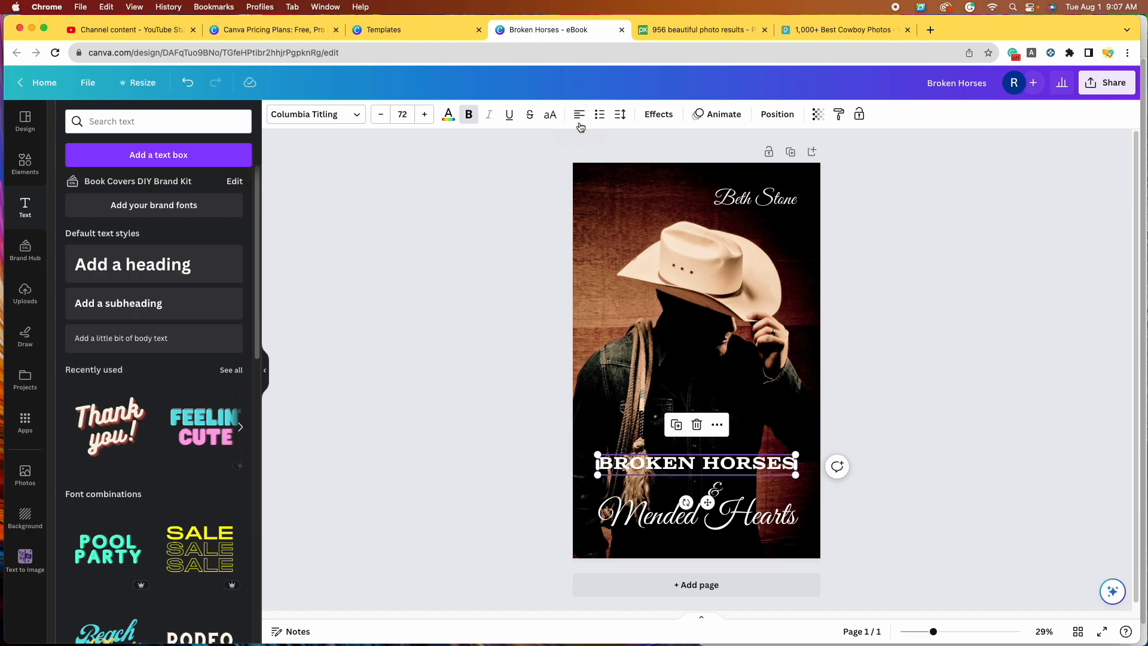
pyautogui.click(714, 503)
pyautogui.click(718, 491)
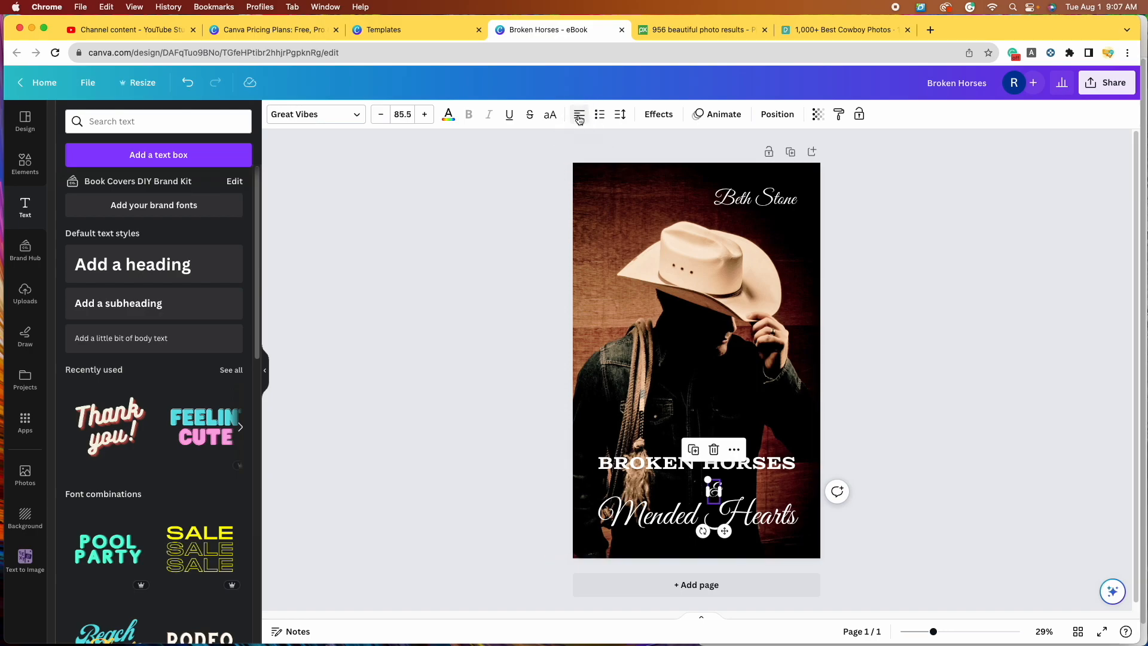
pyautogui.click(987, 415)
pyautogui.moveTo(729, 470); pyautogui.dragTo(699, 491)
pyautogui.click(953, 493)
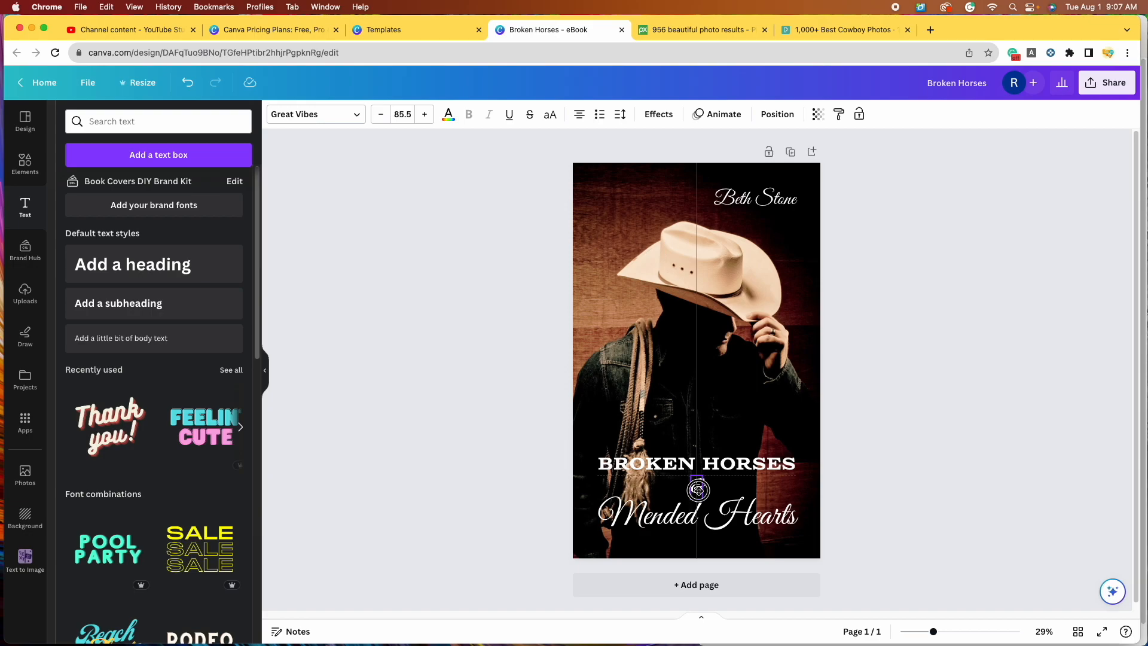
# Step: Settle the ampersand centred just under BROKEN HORSES
pyautogui.moveTo(699, 491); pyautogui.dragTo(699, 486)
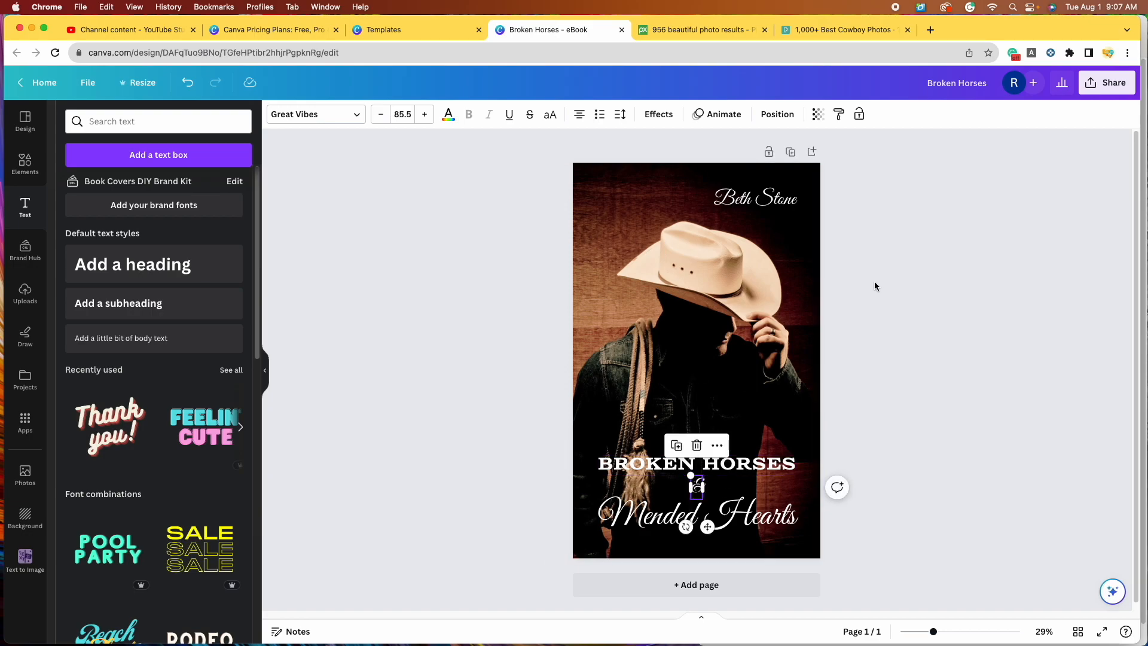
pyautogui.click(912, 307)
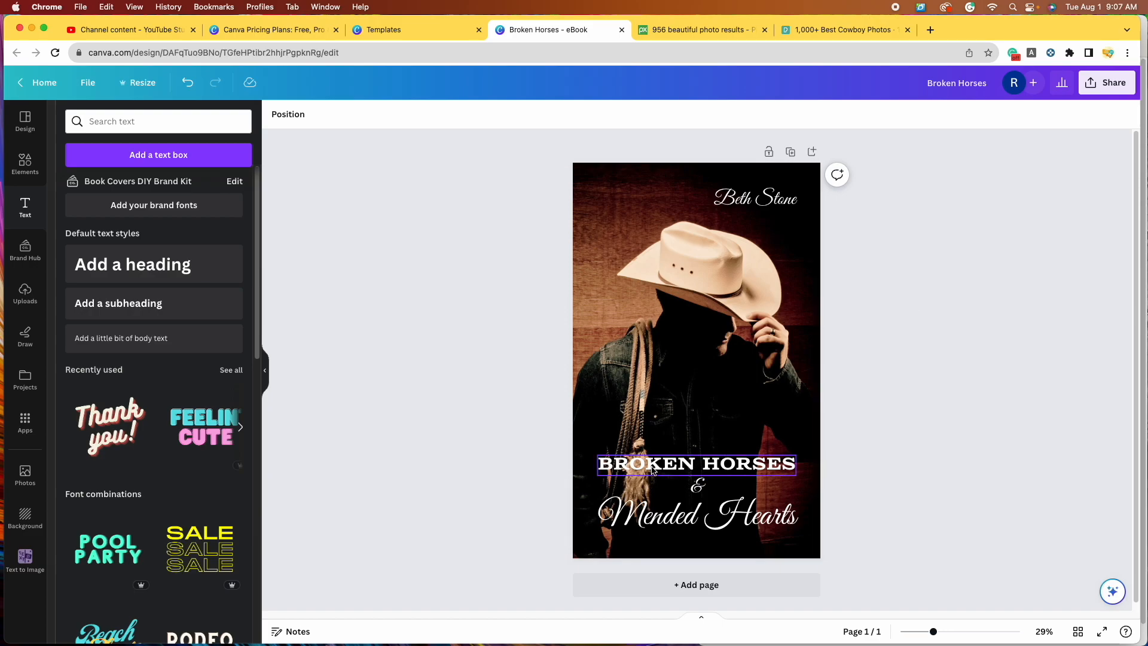
pyautogui.click(698, 486)
pyautogui.moveTo(698, 486); pyautogui.dragTo(699, 490)
pyautogui.click(943, 443)
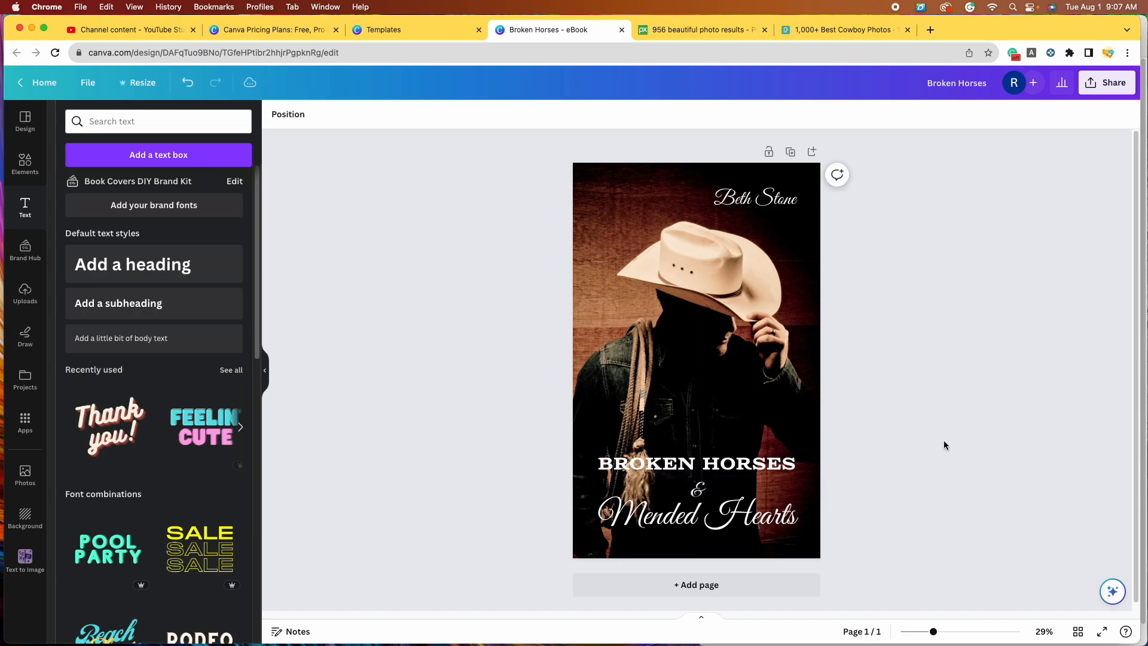
pyautogui.click(705, 470)
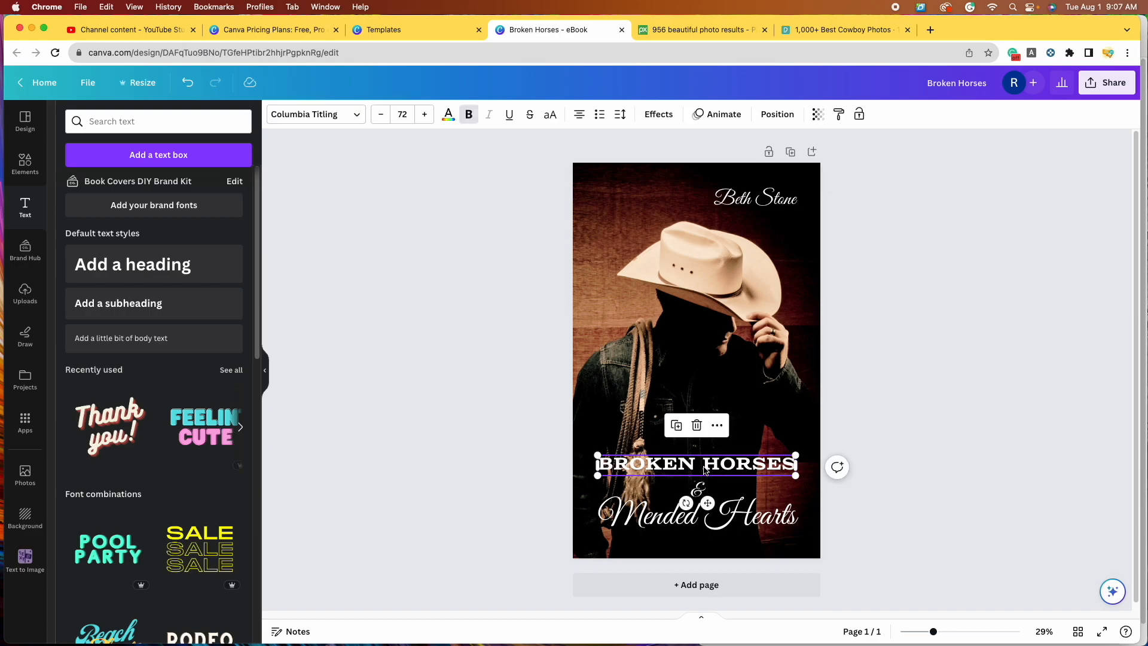
# Step: Apply a Shadow effect to BROKEN HORSES with black colour and transparency 100
pyautogui.click(652, 115)
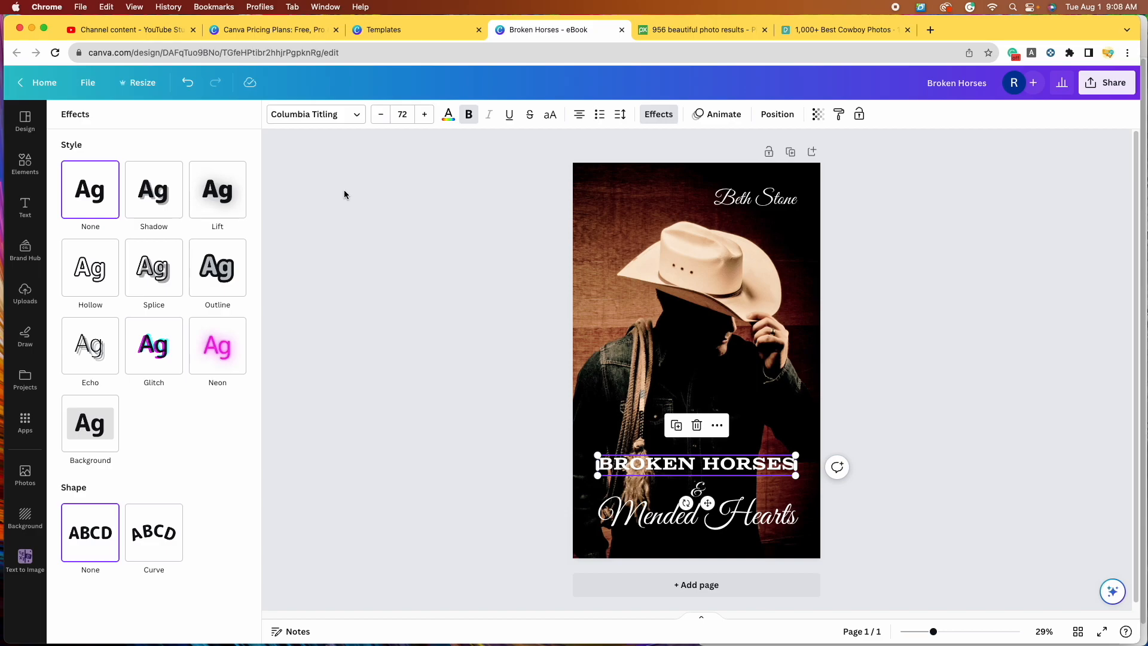
pyautogui.click(154, 208)
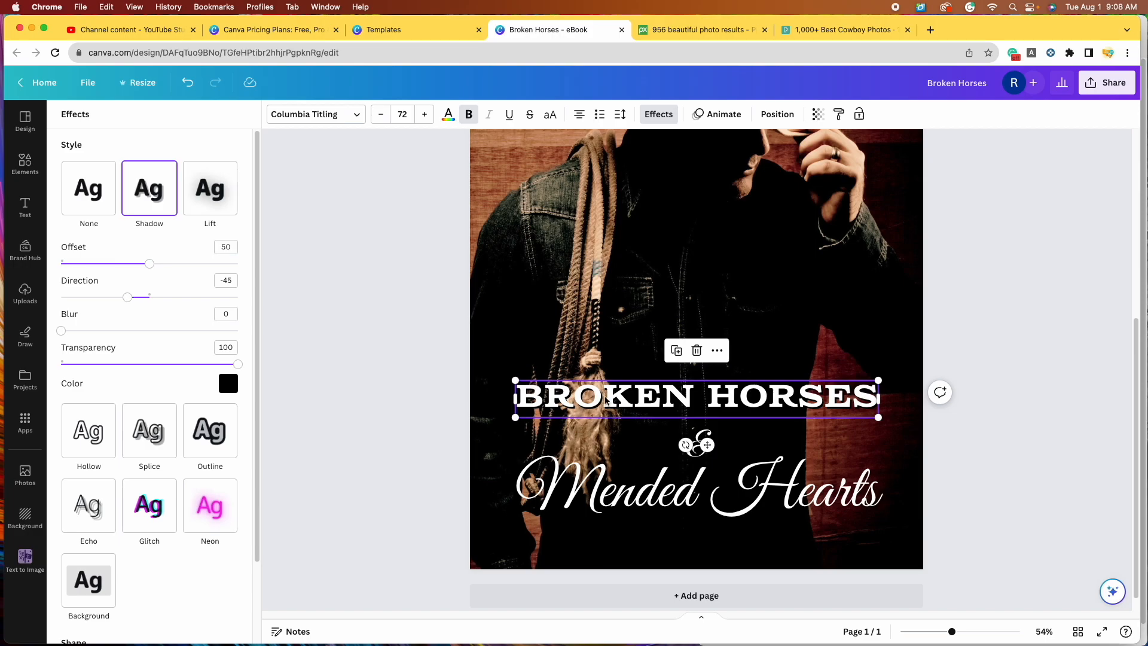
pyautogui.click(88, 201)
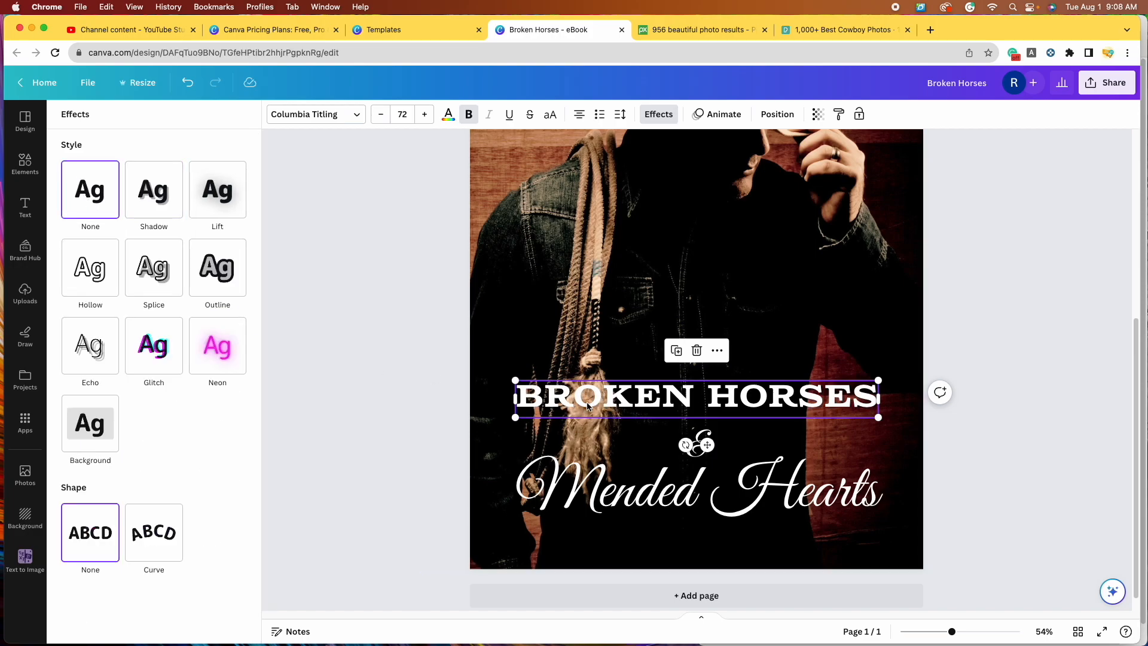
pyautogui.click(152, 201)
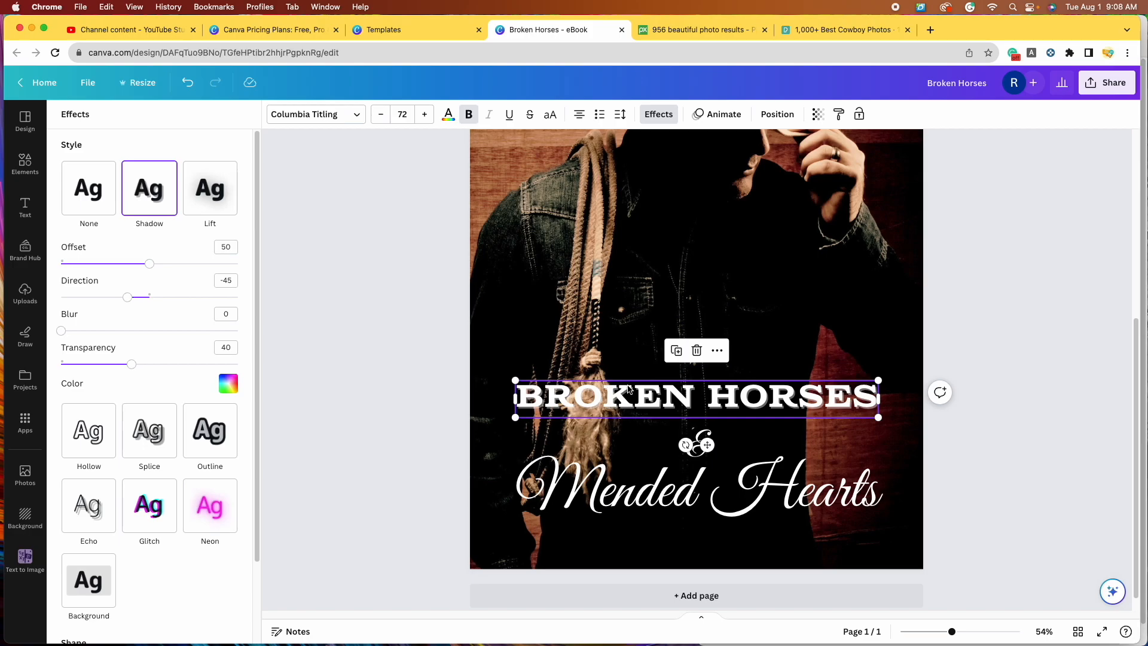
pyautogui.click(228, 384)
pyautogui.scroll(-5, 69, 543)
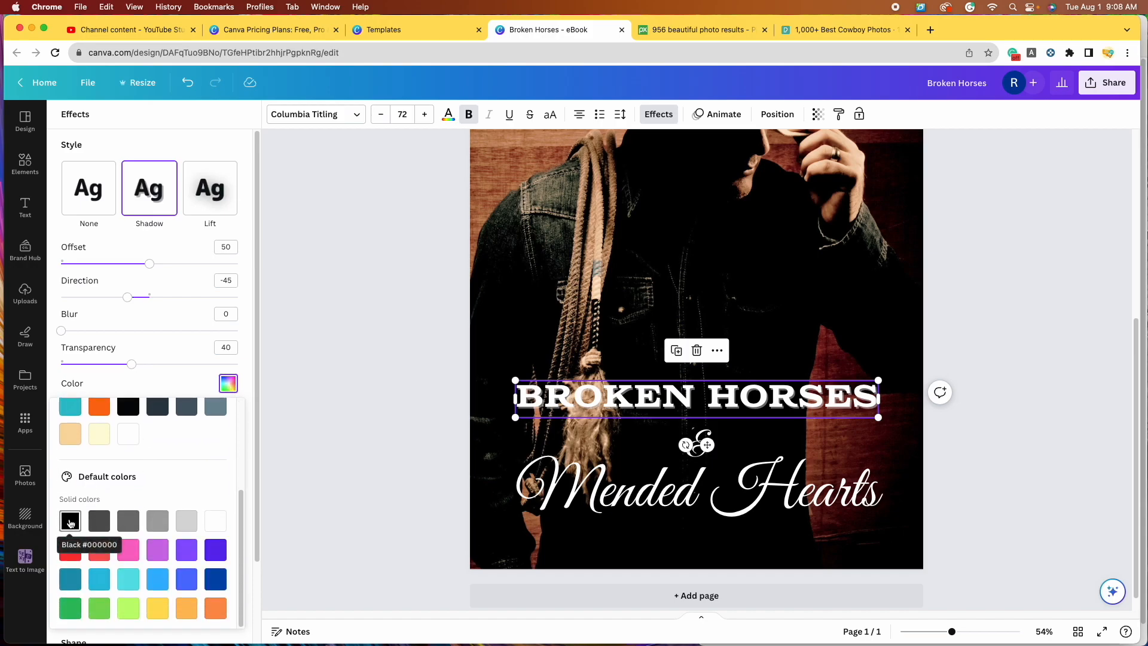
pyautogui.click(70, 523)
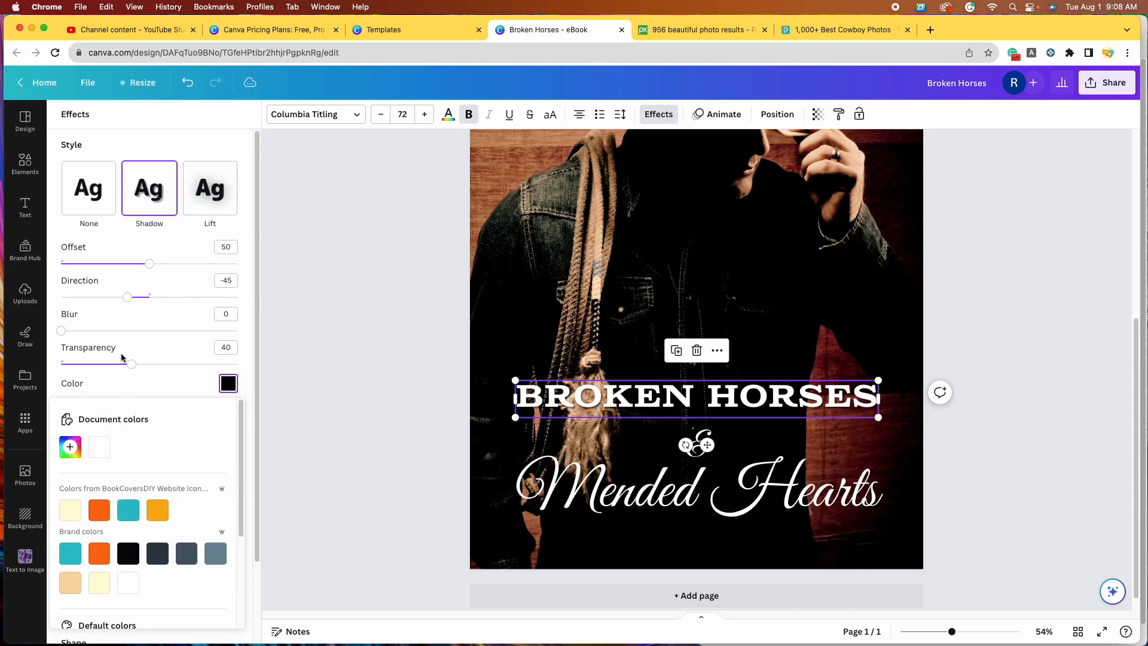
pyautogui.moveTo(131, 366); pyautogui.dragTo(238, 373)
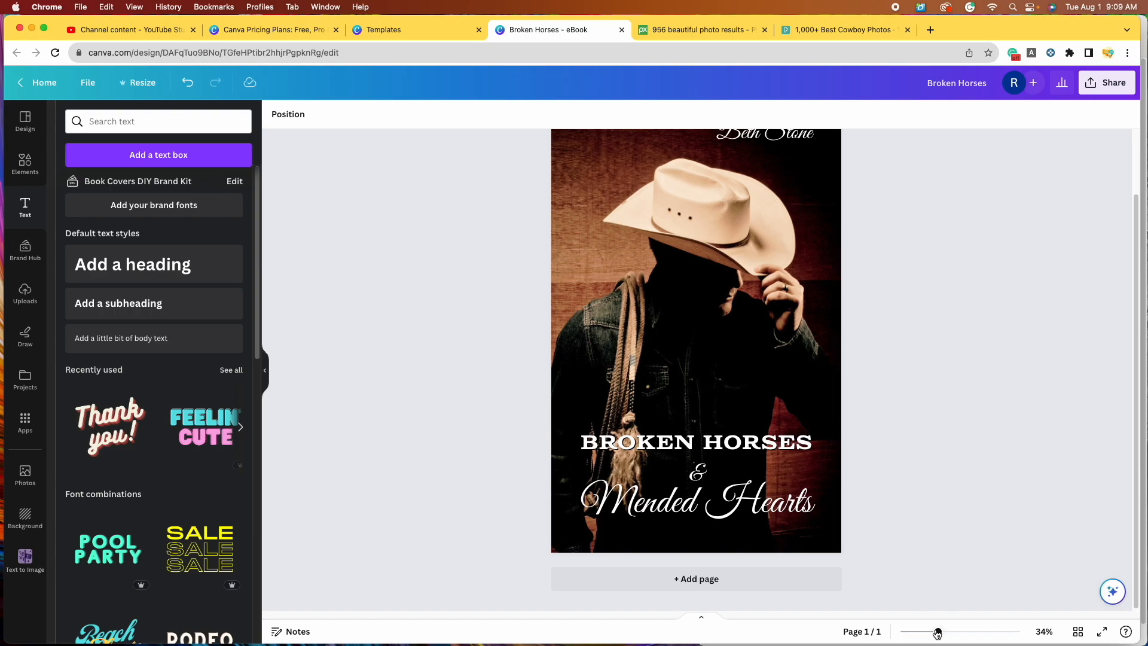
pyautogui.moveTo(938, 632); pyautogui.dragTo(948, 631)
pyautogui.scroll(-3, 706, 509)
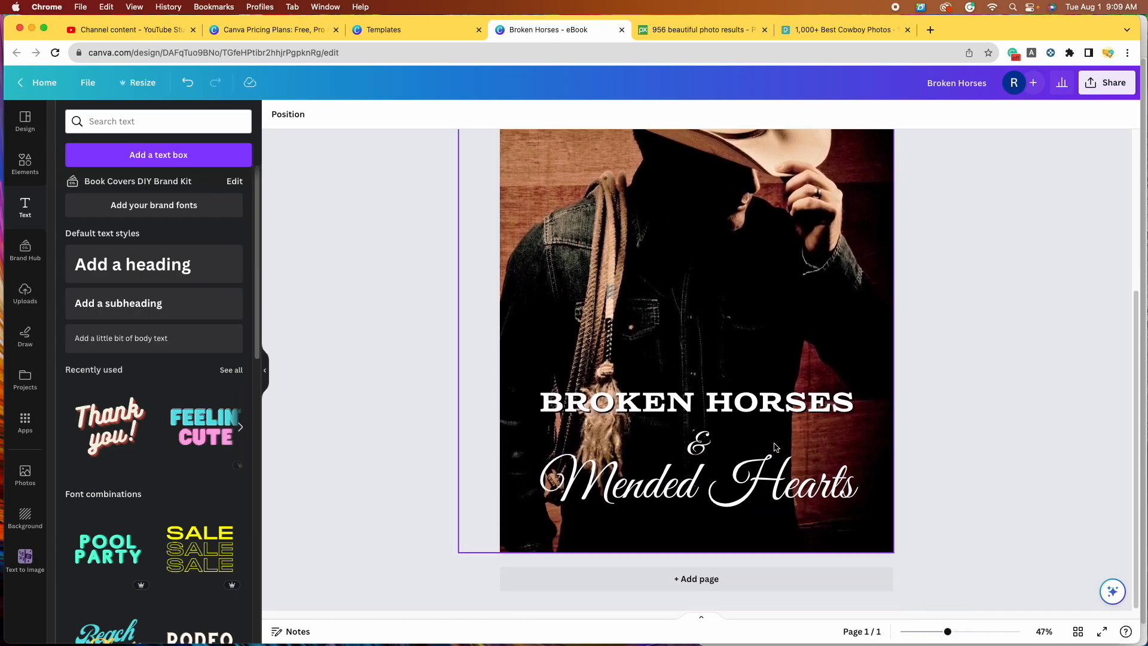
# Step: Give Mended Hearts the same black Shadow effect with transparency 100
pyautogui.click(687, 485)
pyautogui.click(662, 116)
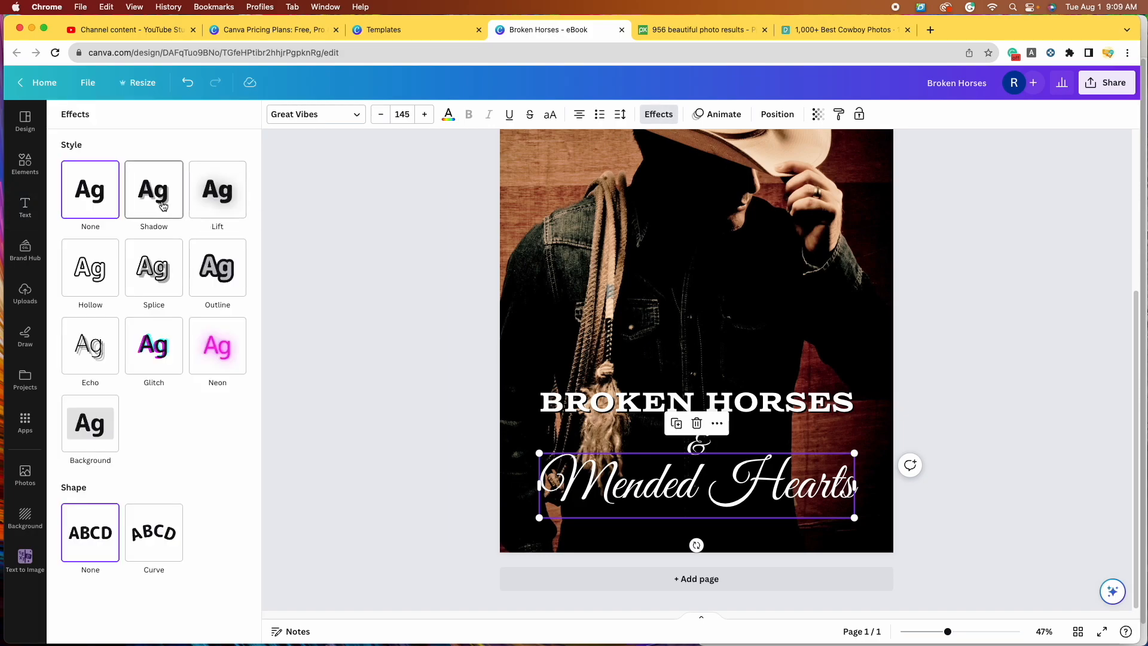
pyautogui.click(162, 206)
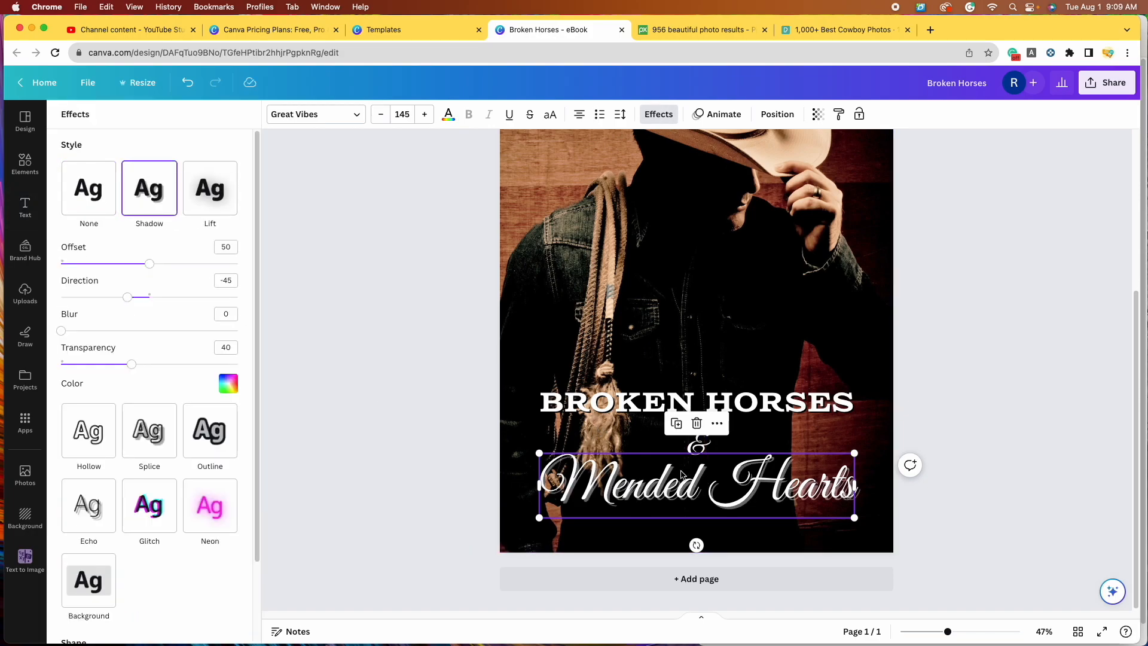
pyautogui.click(228, 384)
pyautogui.scroll(-3, 76, 533)
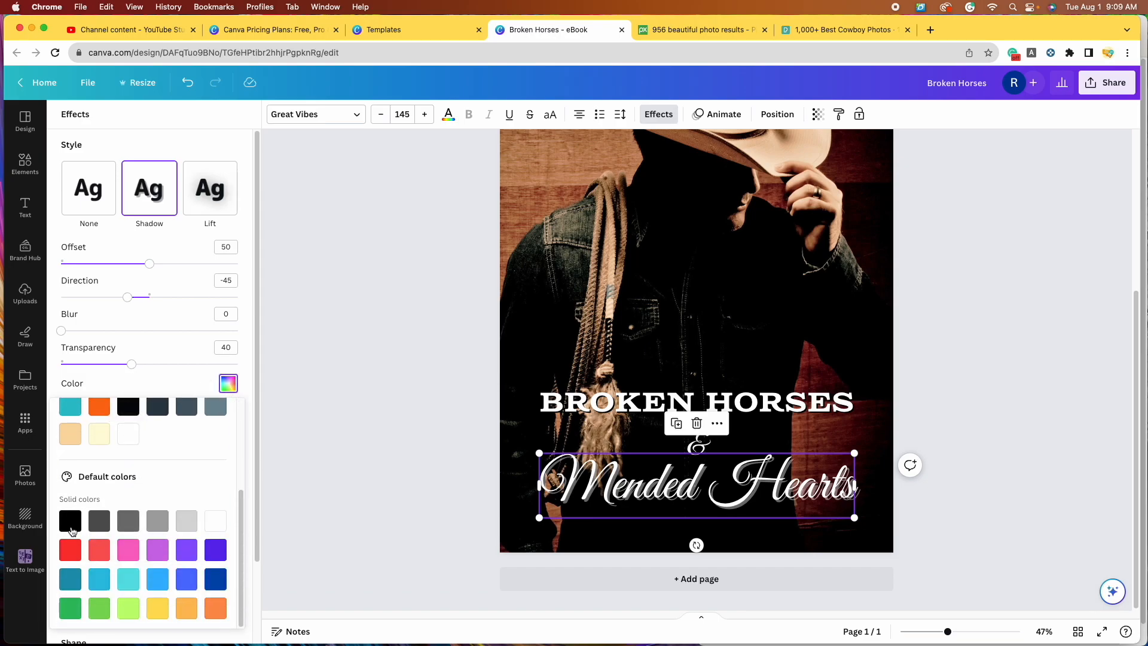
pyautogui.click(69, 525)
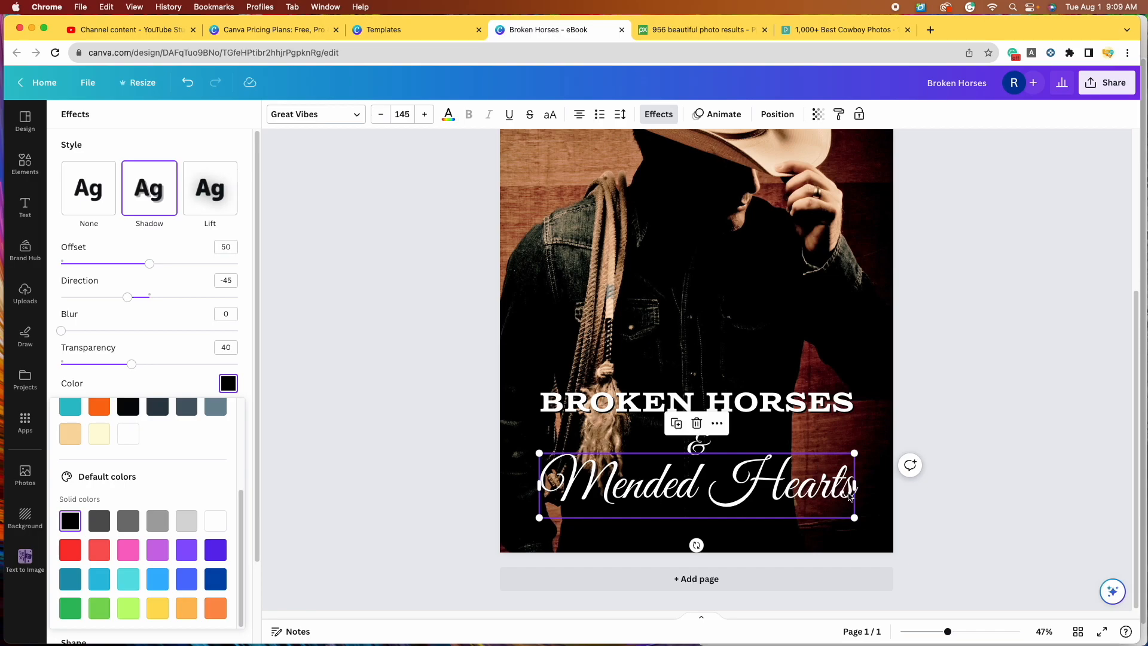
pyautogui.scroll(1, 139, 455)
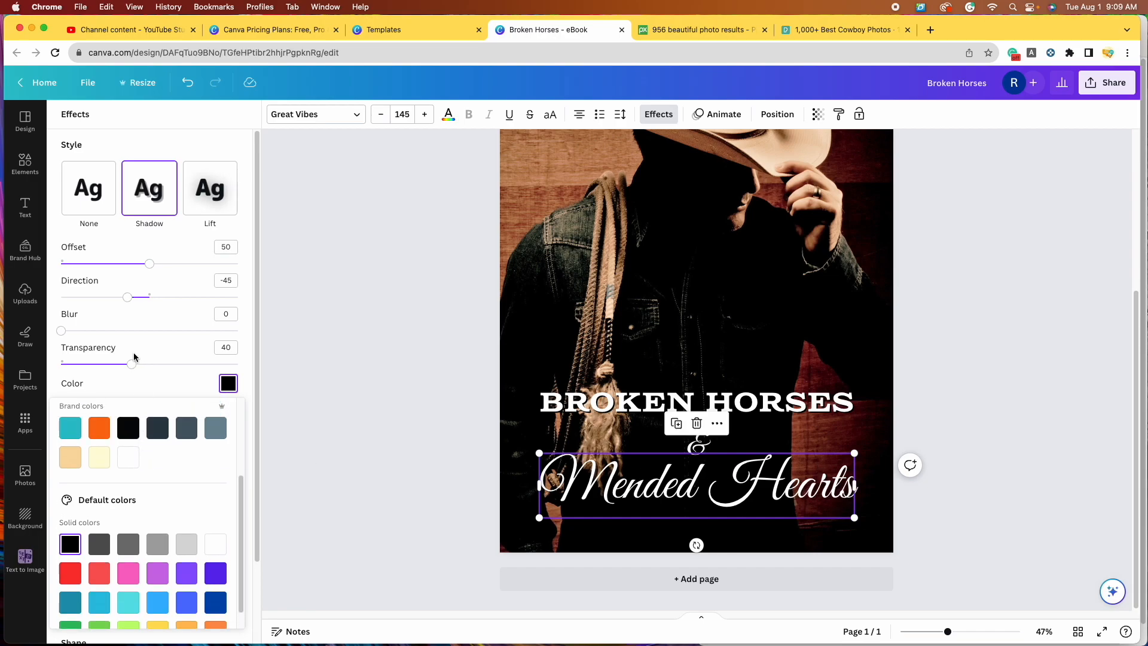
pyautogui.moveTo(131, 369); pyautogui.dragTo(259, 383)
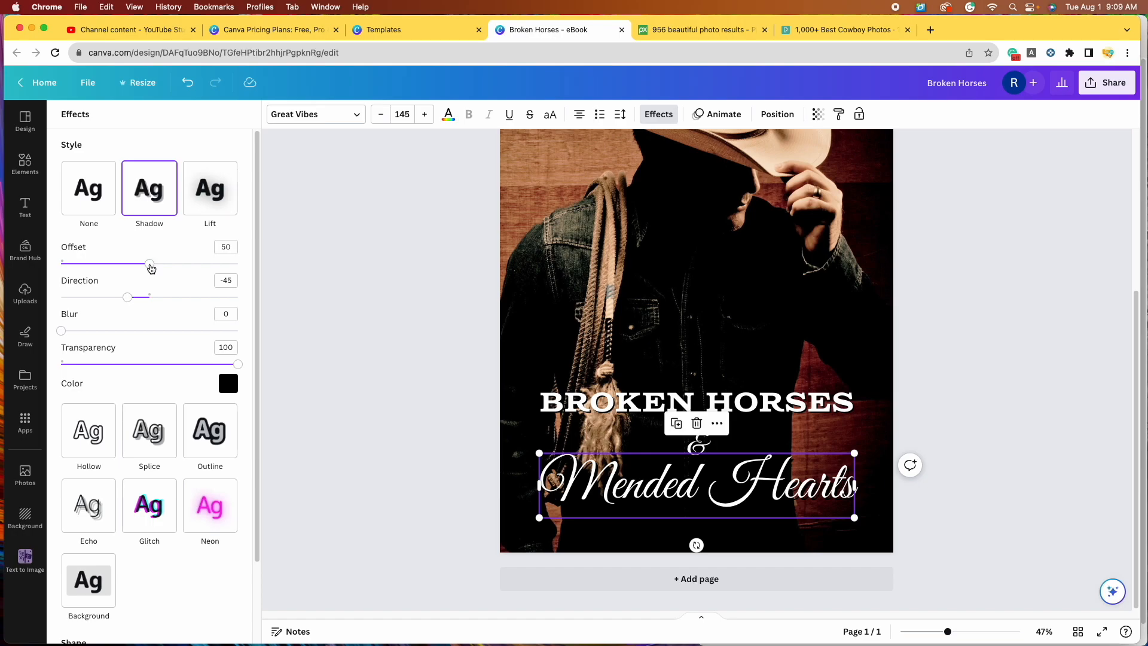
pyautogui.scroll(5, 803, 471)
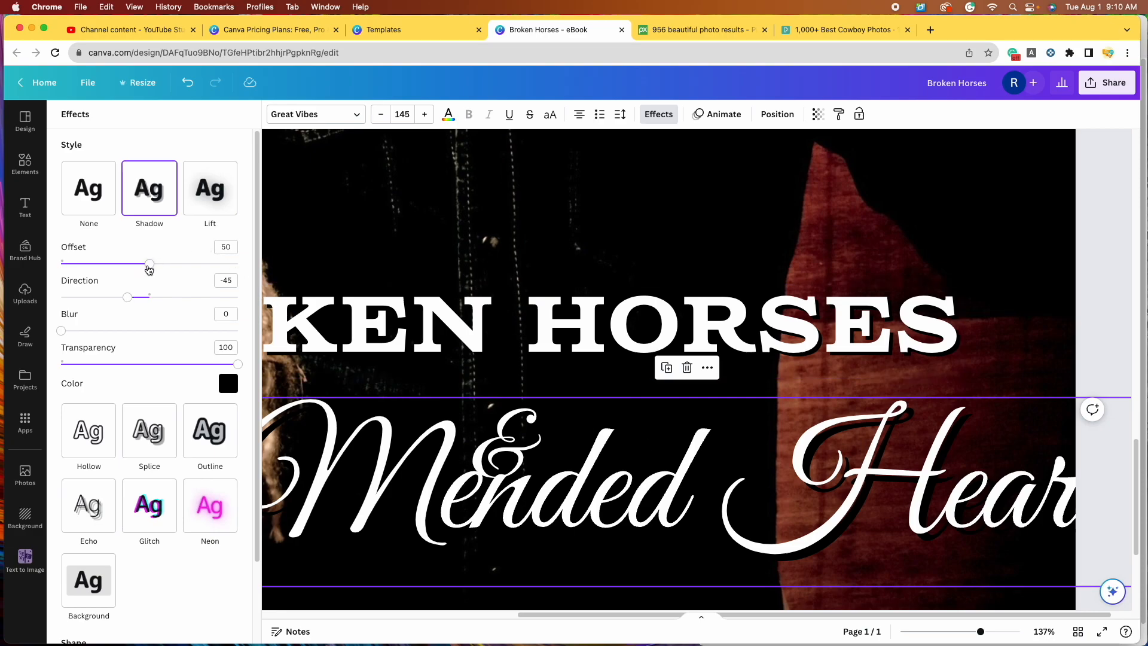
# Step: Reduce the Mended Hearts shadow offset from 50 to 24 and move the line just beneath the &
pyautogui.moveTo(149, 267); pyautogui.dragTo(106, 263)
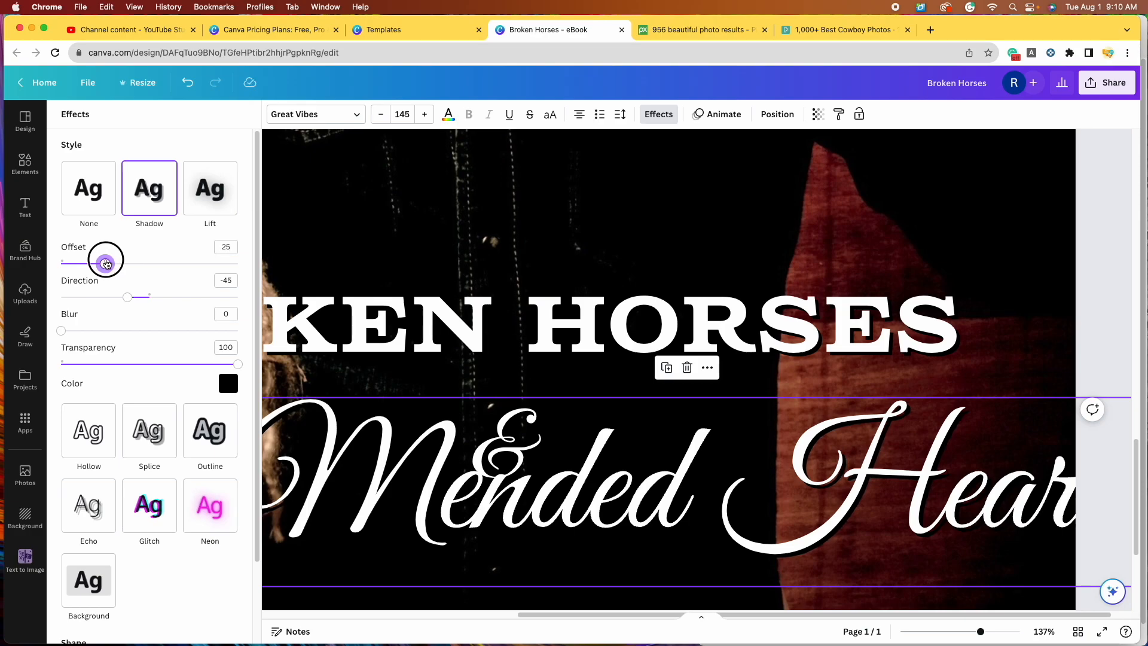
pyautogui.moveTo(106, 264); pyautogui.dragTo(103, 263)
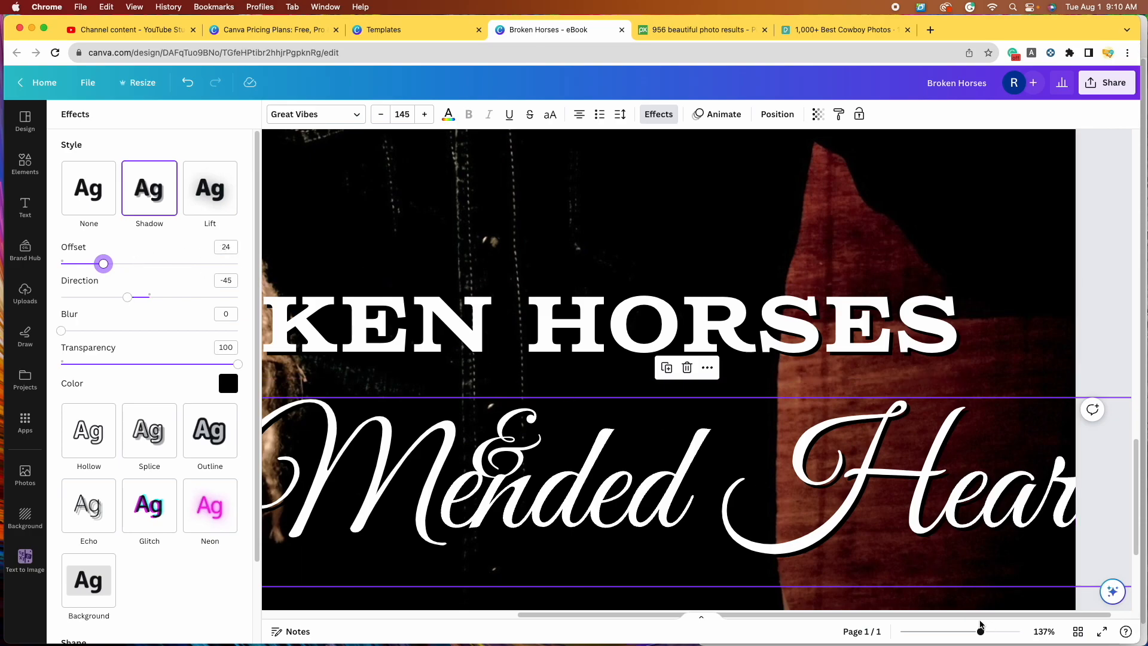
pyautogui.moveTo(990, 637); pyautogui.dragTo(951, 633)
pyautogui.moveTo(832, 462); pyautogui.dragTo(760, 495)
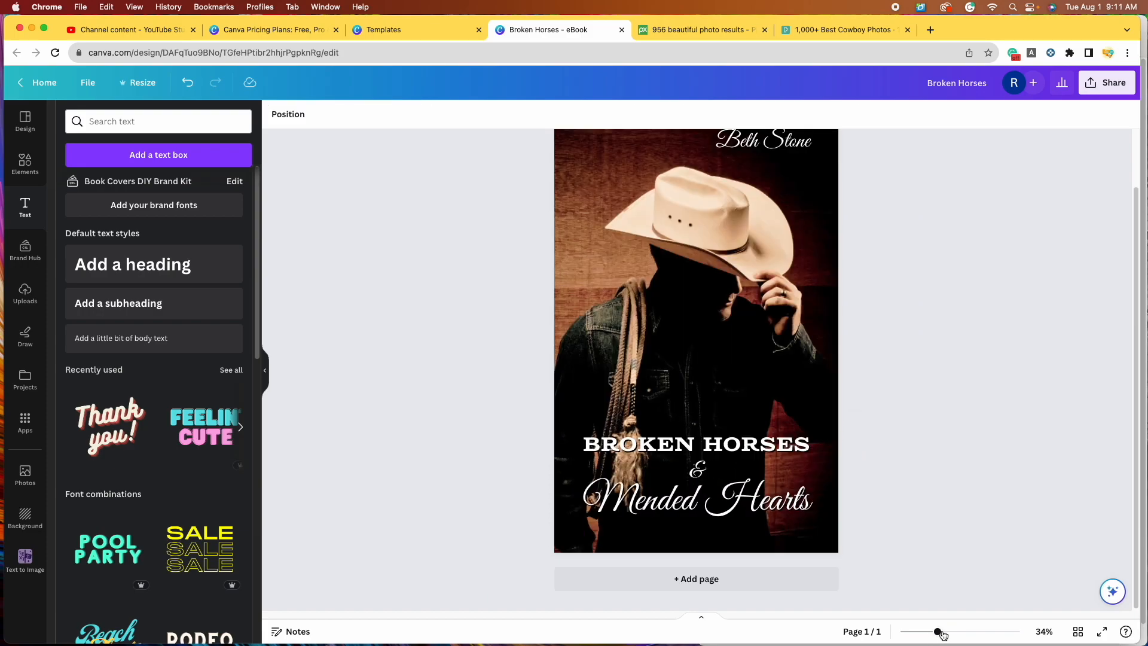
pyautogui.moveTo(939, 631); pyautogui.dragTo(936, 632)
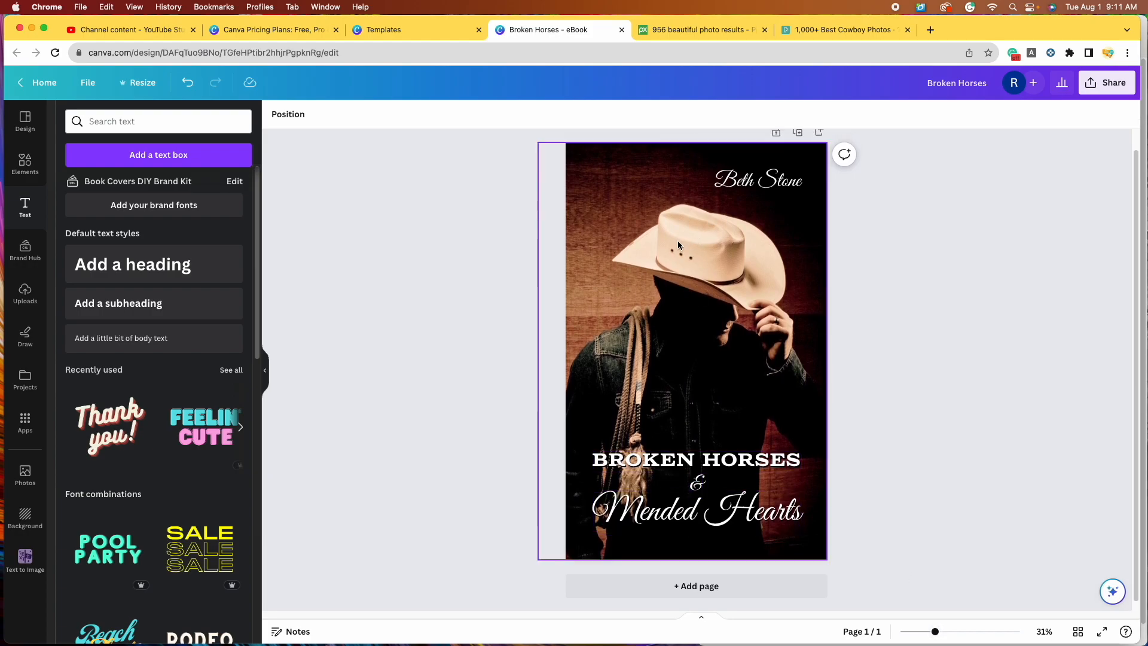
# Step: Try a beige photo colour on BROKEN HORSES, then a custom golden yellow
pyautogui.click(701, 461)
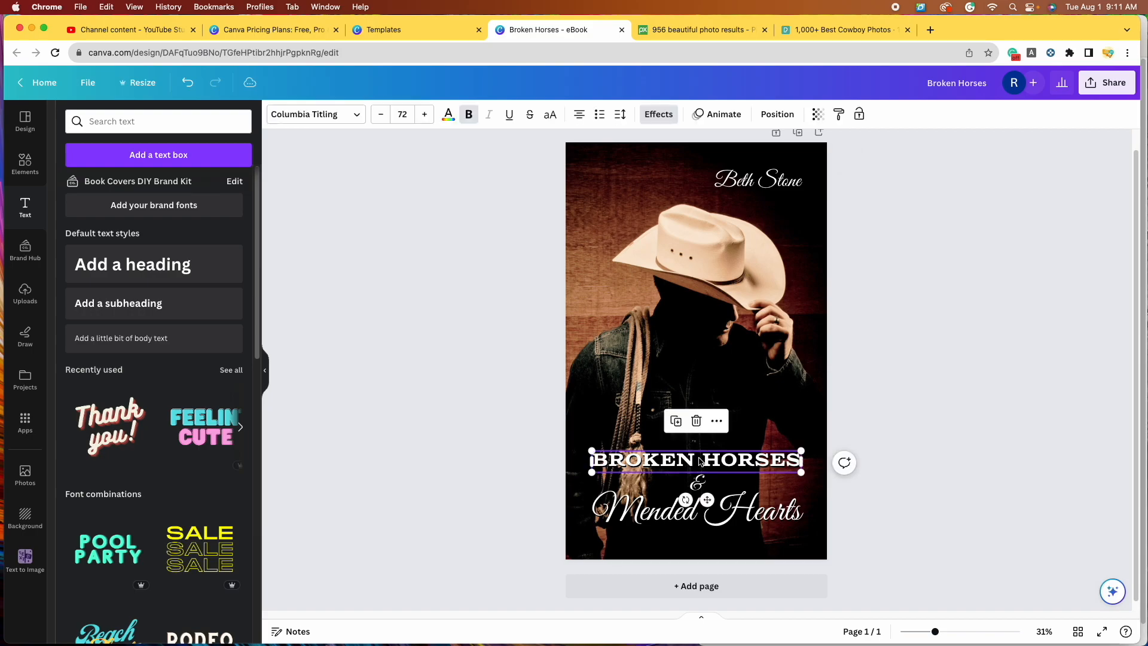
pyautogui.click(448, 115)
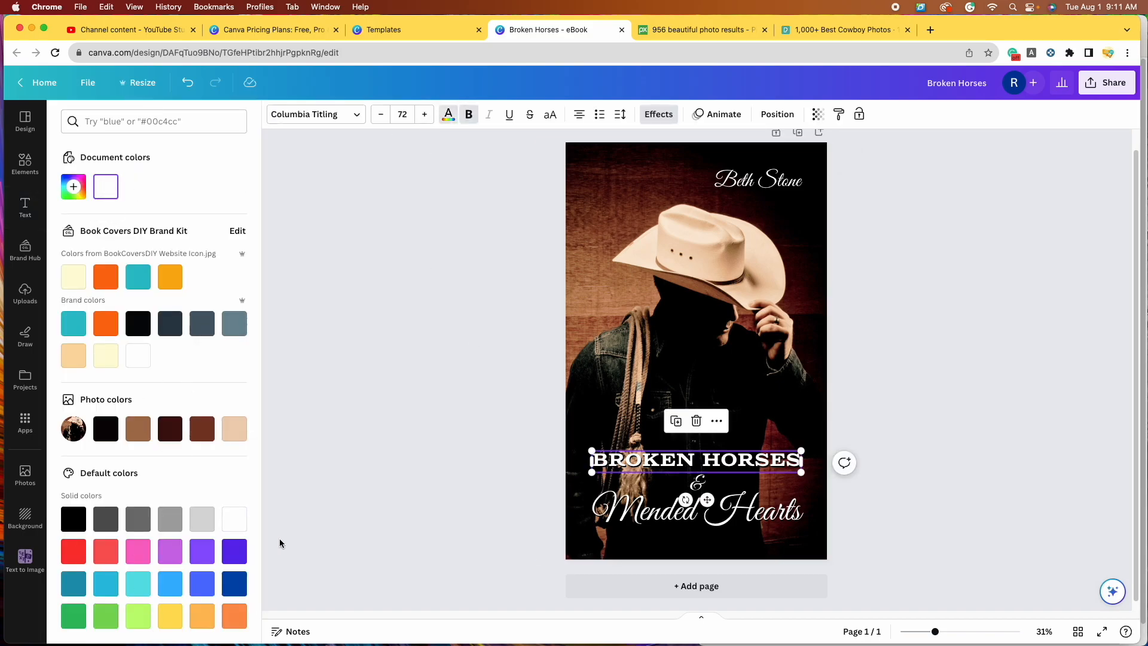
pyautogui.scroll(-1, 168, 311)
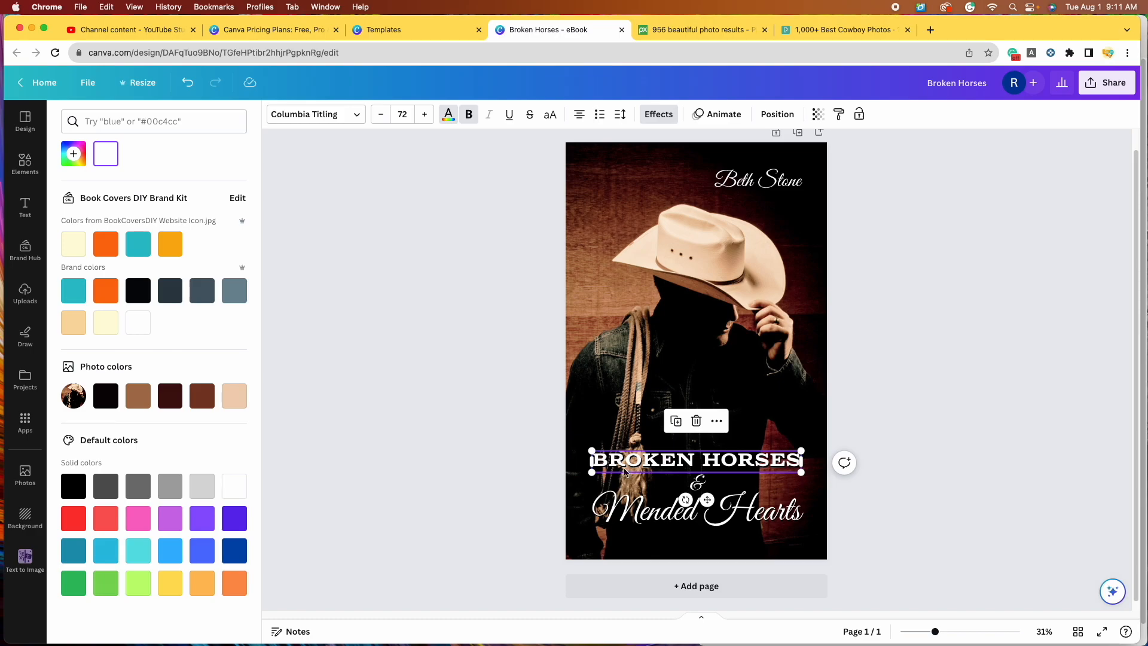
pyautogui.click(234, 397)
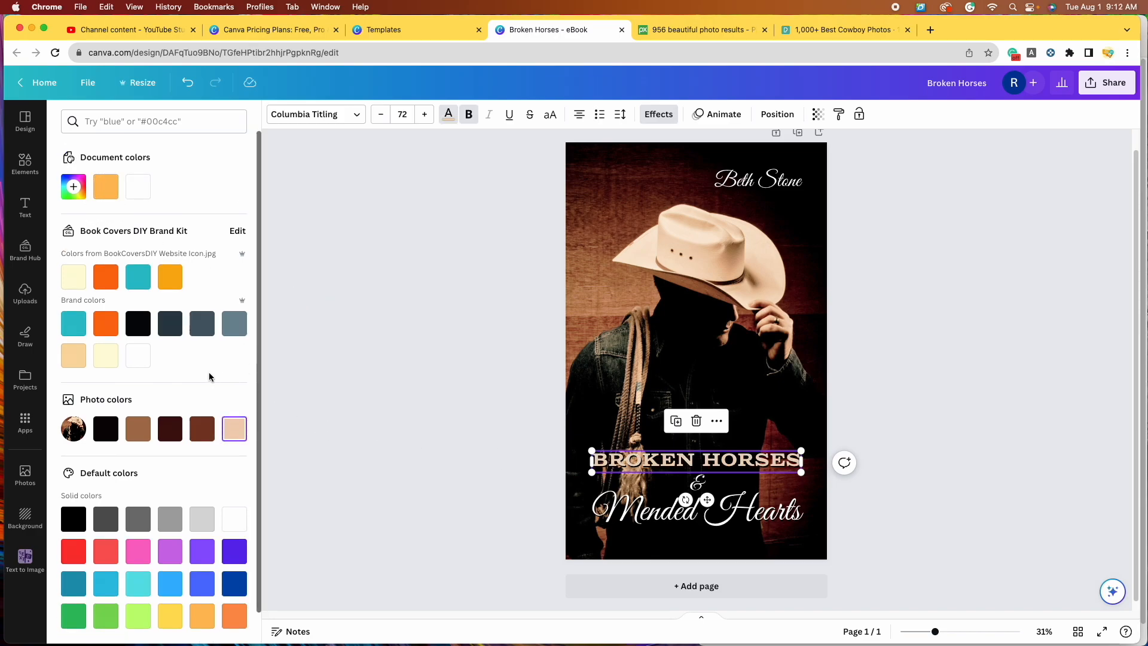
pyautogui.click(76, 189)
pyautogui.moveTo(83, 291)
pyautogui.mouseDown()
pyautogui.moveTo(221, 289)
pyautogui.moveTo(95, 289)
pyautogui.mouseUp()
pyautogui.moveTo(111, 219); pyautogui.dragTo(157, 228)
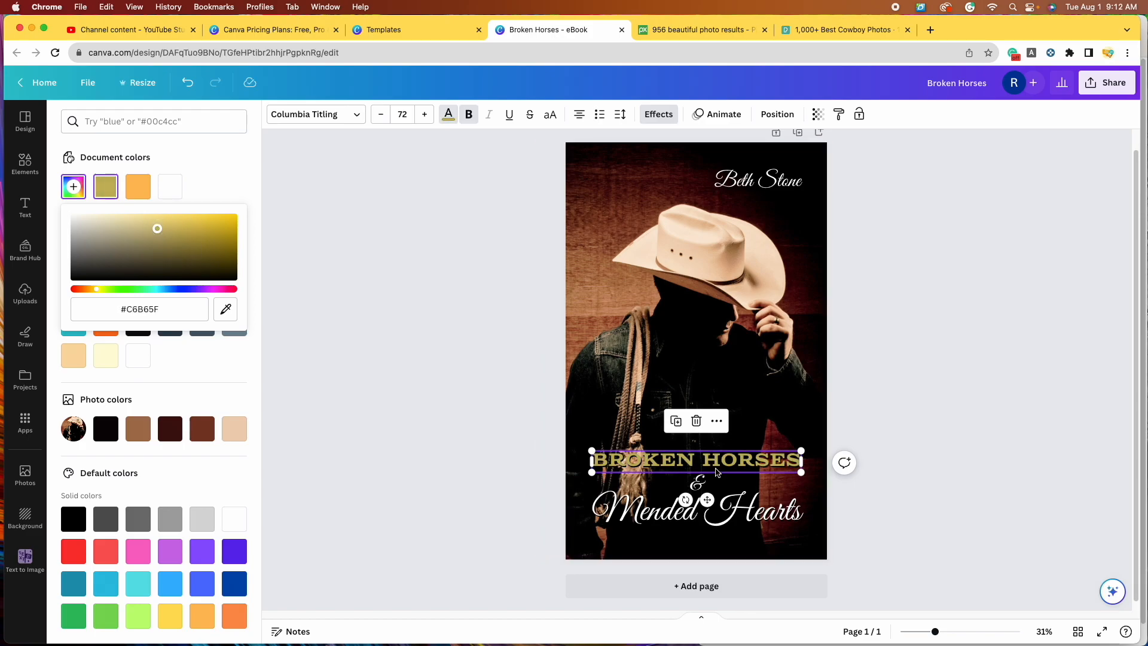
pyautogui.moveTo(157, 229); pyautogui.dragTo(216, 224)
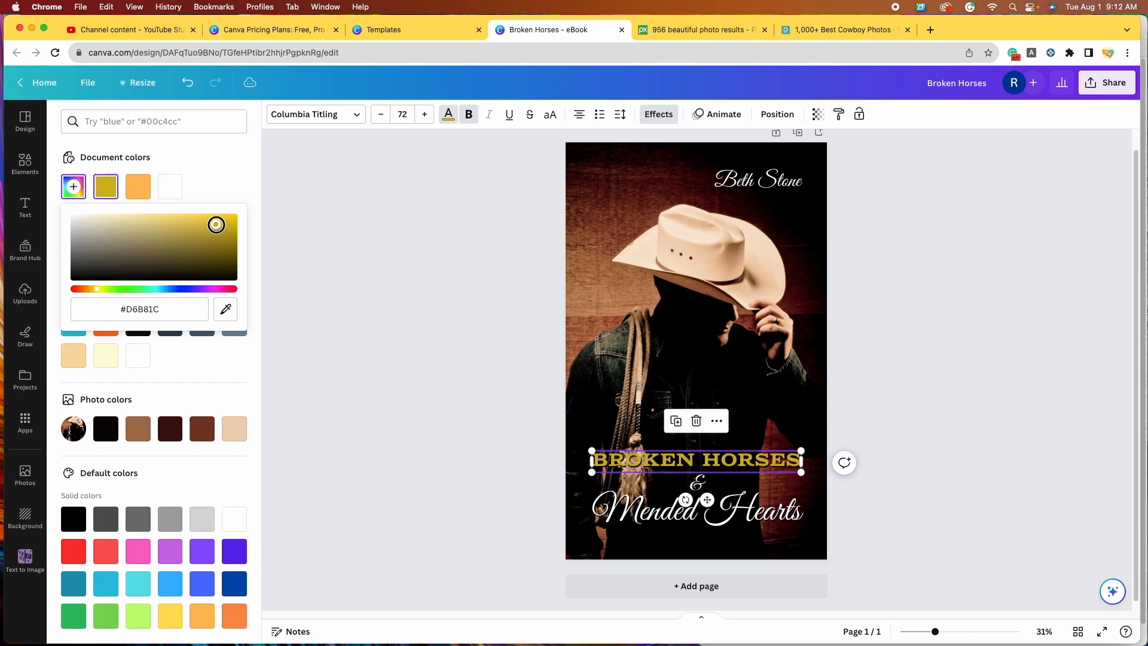
# Step: Sample the cowboy hat's cream (#F9E7D1) with the eyedropper for the BROKEN HORSES title
pyautogui.click(226, 311)
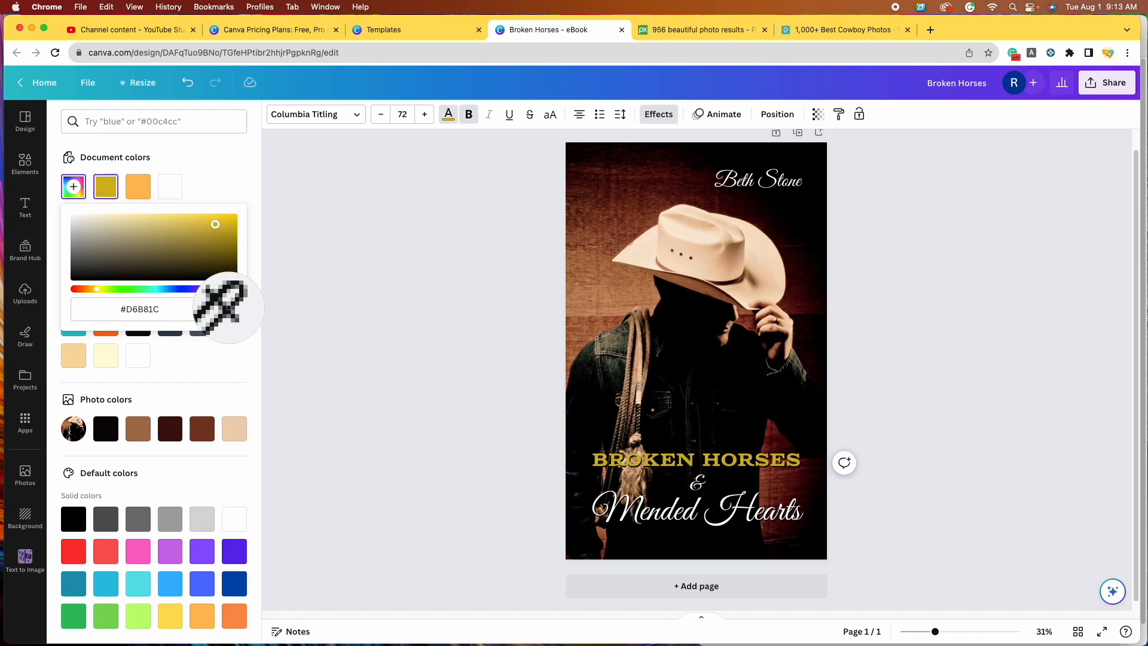
pyautogui.click(681, 232)
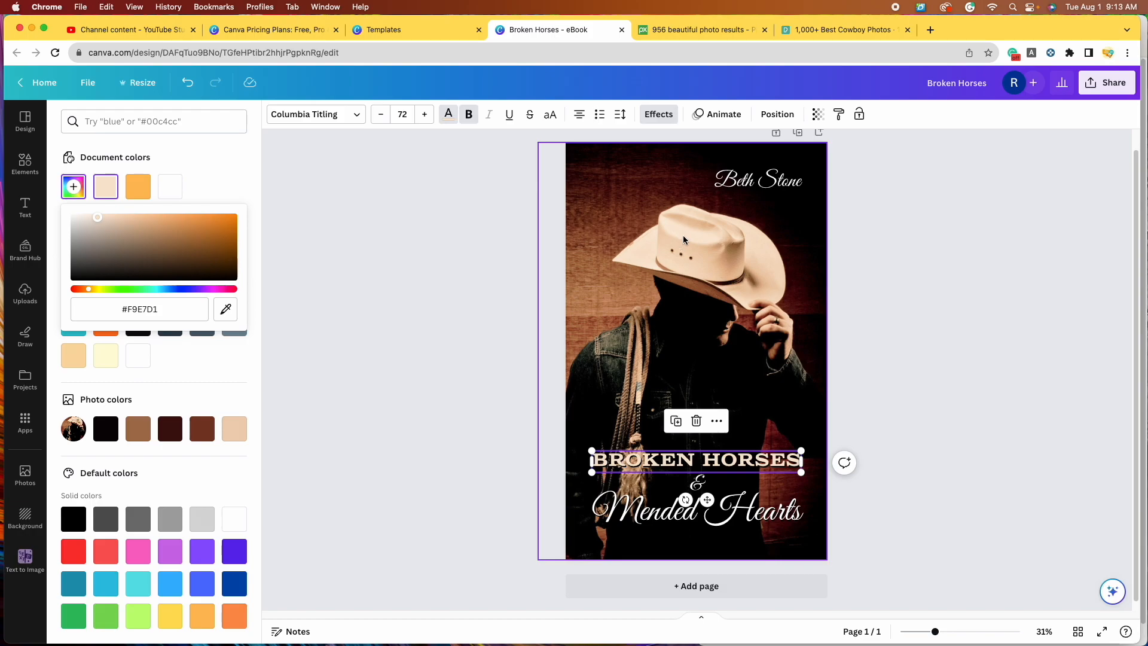
pyautogui.click(948, 391)
pyautogui.click(949, 392)
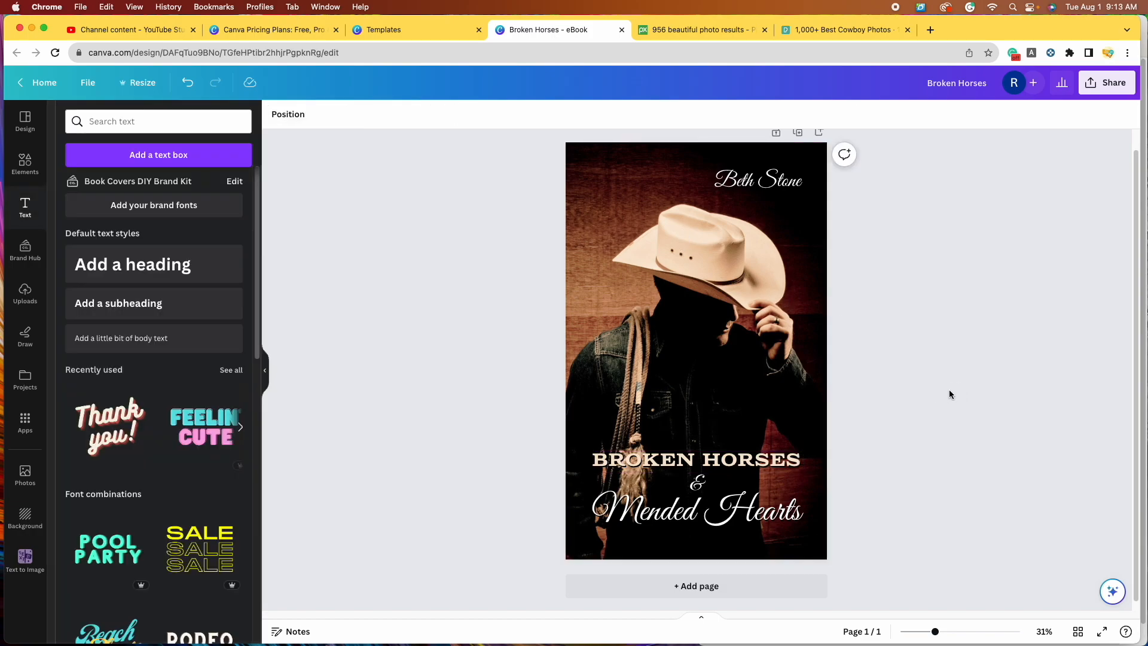
# Step: Give Mended Hearts the beige document colour and use Change all to recolour every white text
pyautogui.click(658, 511)
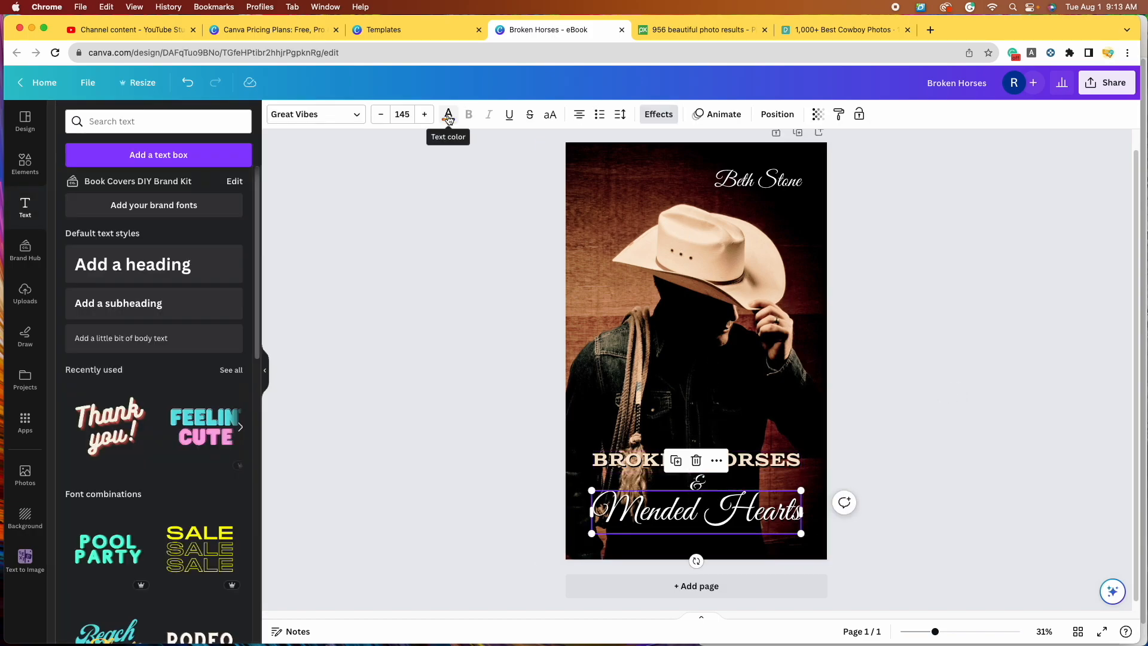
pyautogui.click(448, 115)
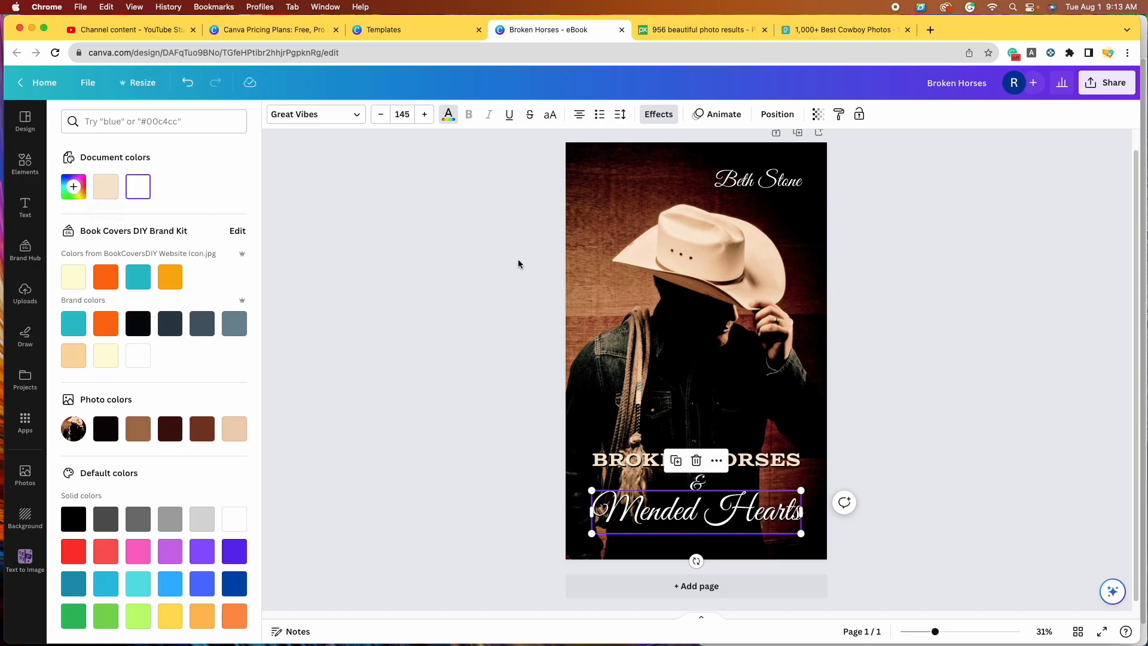
pyautogui.click(100, 193)
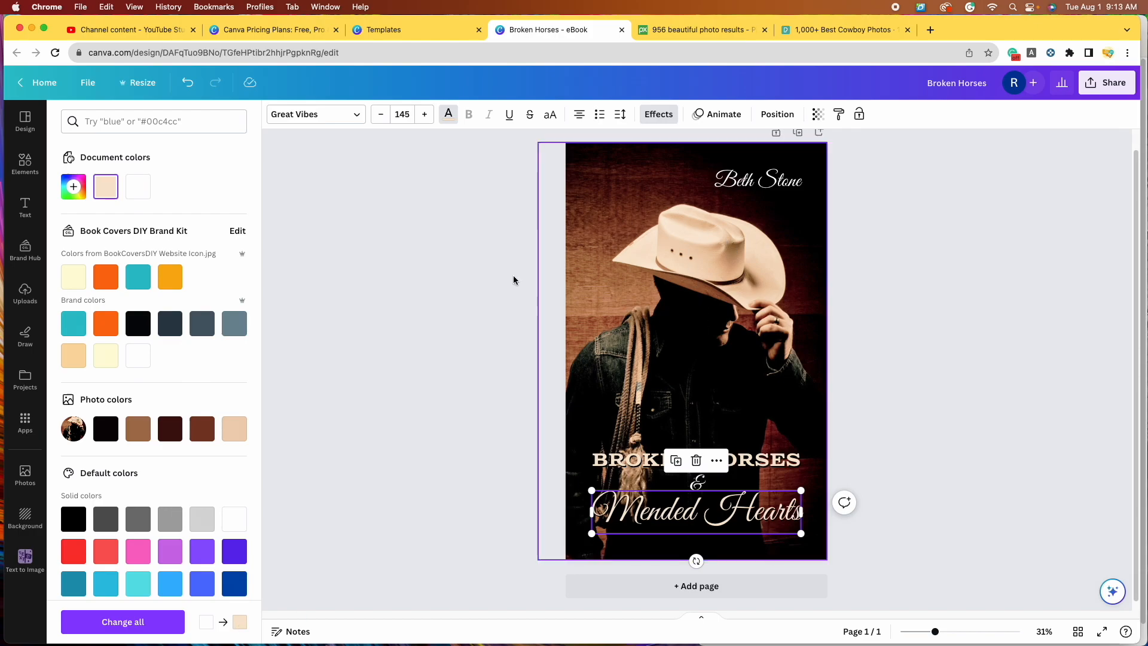
pyautogui.click(132, 626)
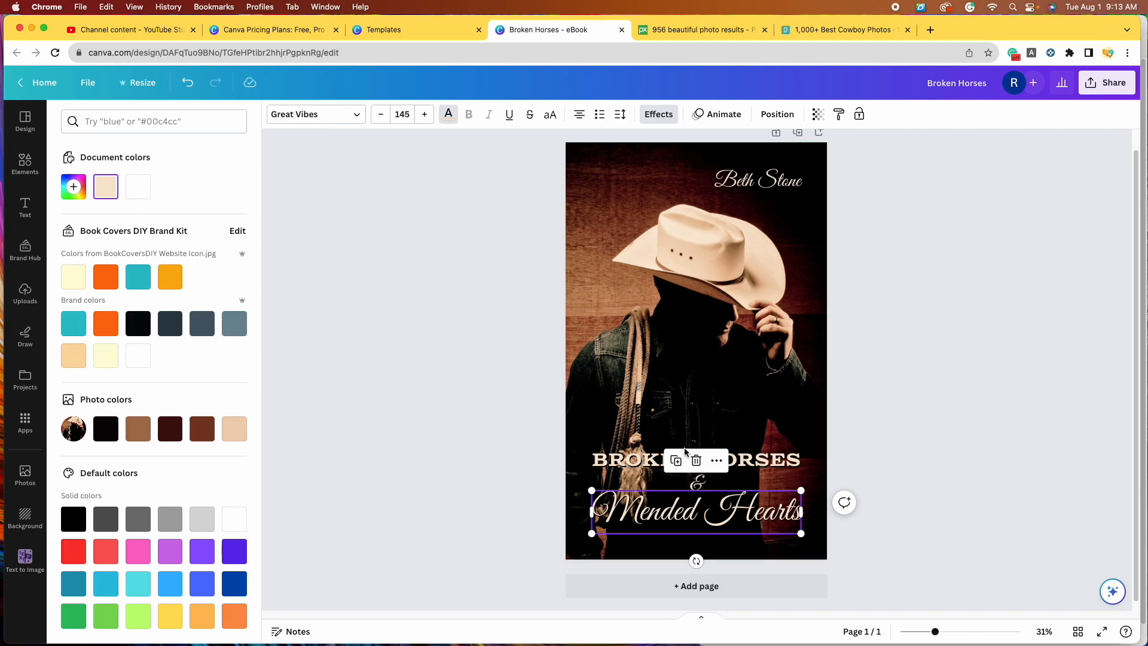
pyautogui.click(524, 487)
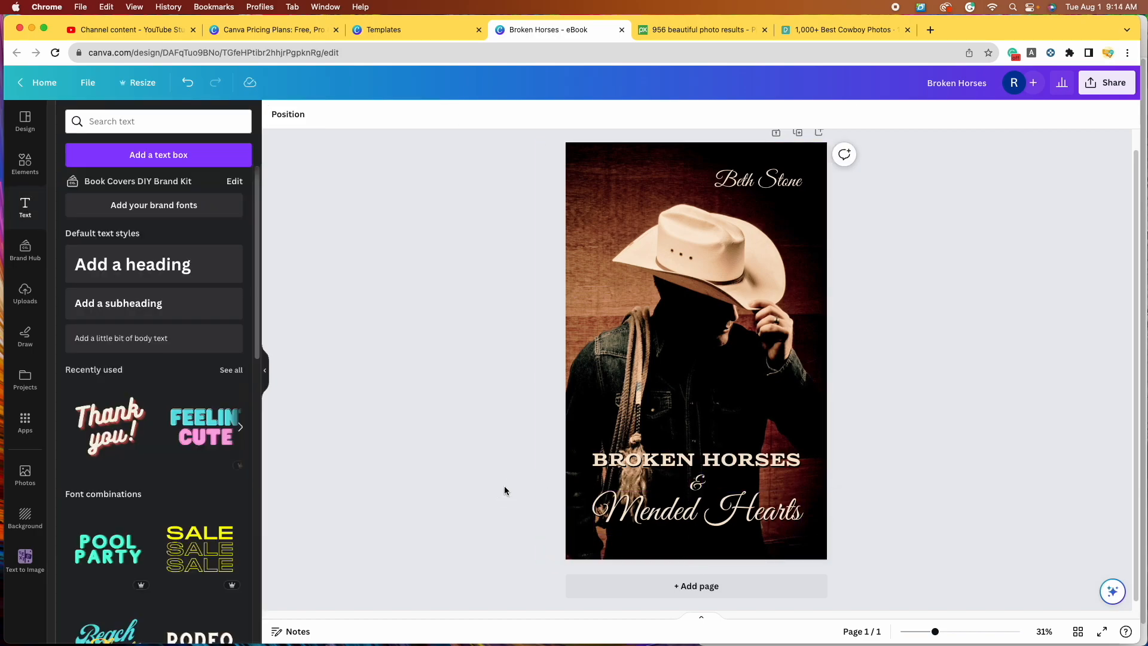
pyautogui.scroll(1, 505, 484)
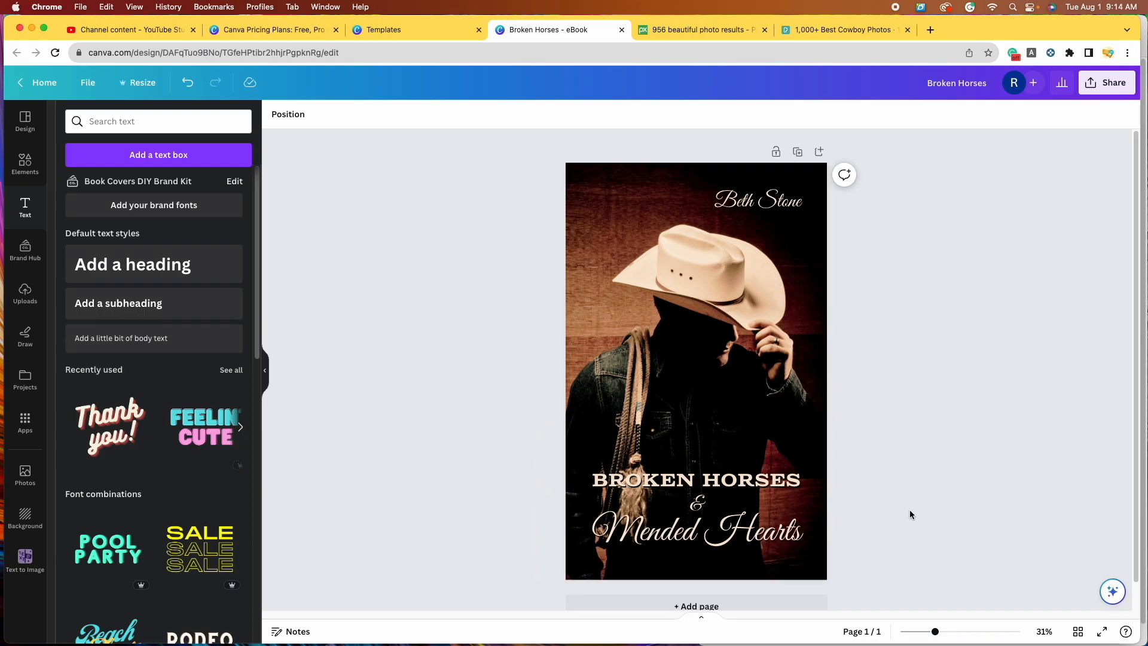
pyautogui.scroll(-1, 910, 510)
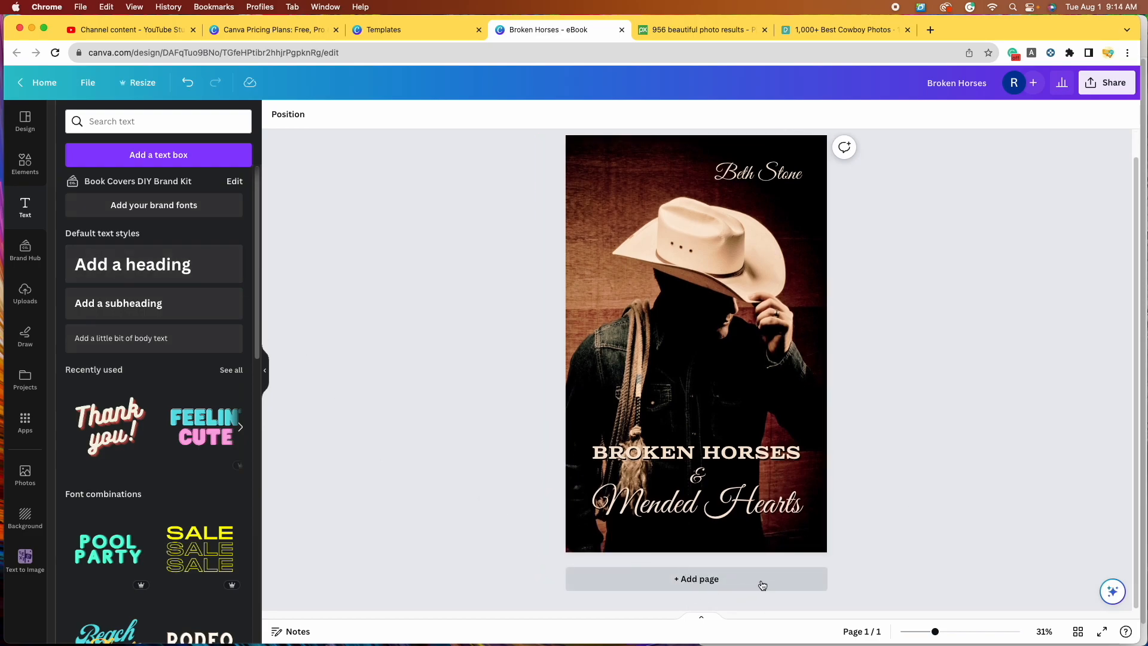
pyautogui.scroll(1, 885, 381)
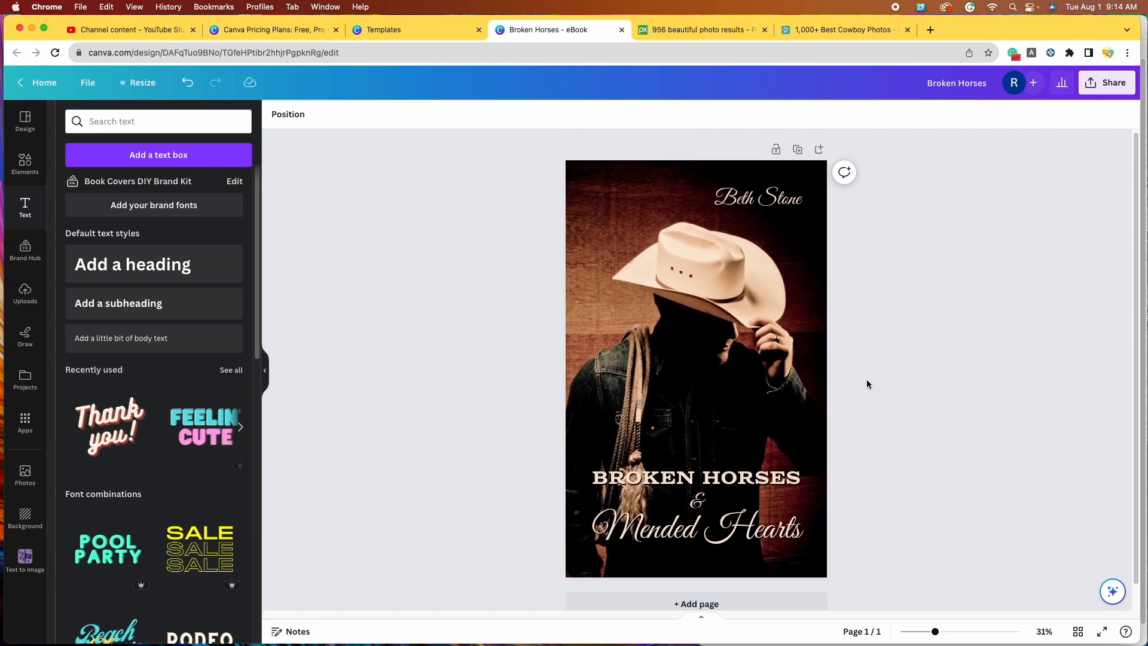
# Step: Duplicate the cowboy cover page and scroll between Page 1 and Page 2 to compare
pyautogui.click(797, 155)
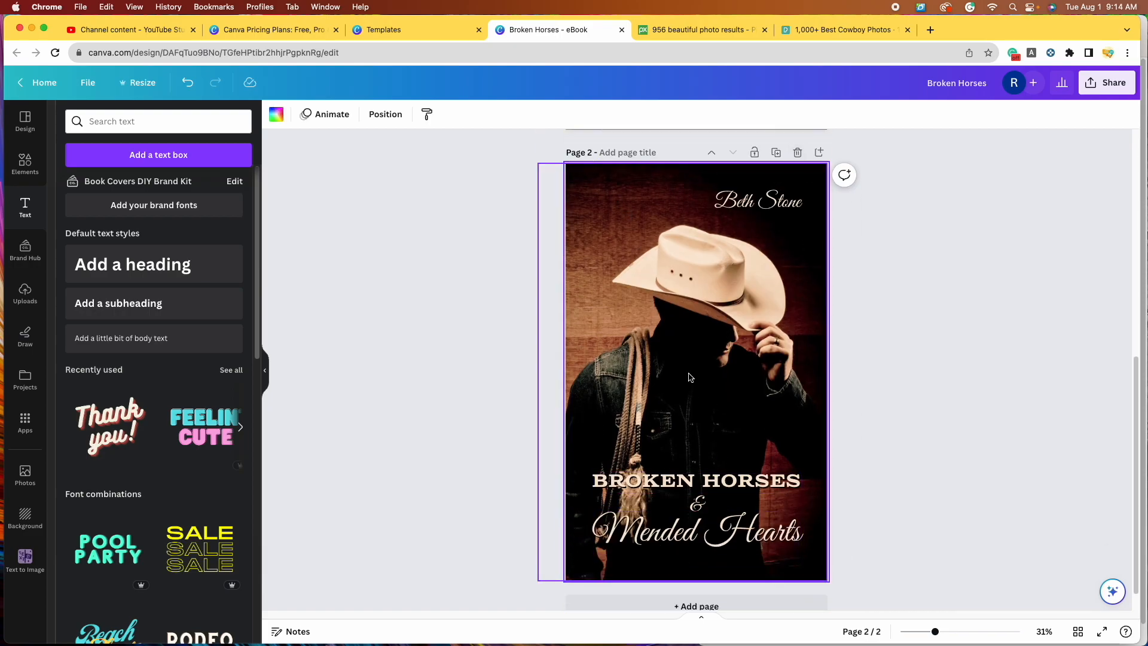
pyautogui.scroll(7, 616, 185)
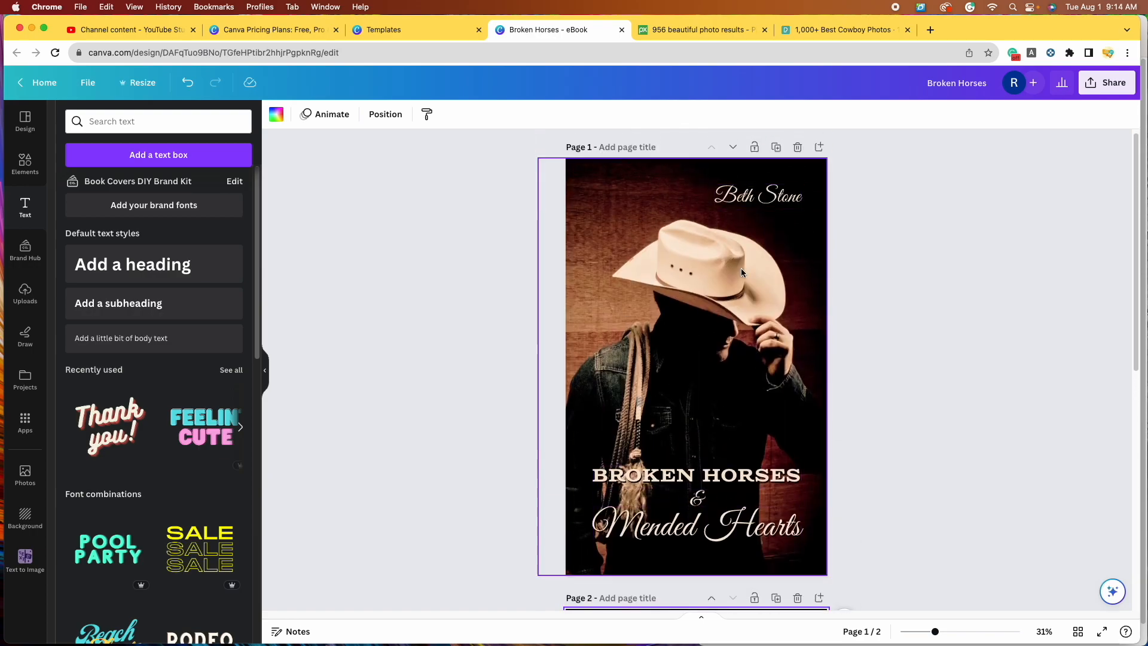
pyautogui.scroll(-7, 624, 458)
pyautogui.scroll(2, 626, 458)
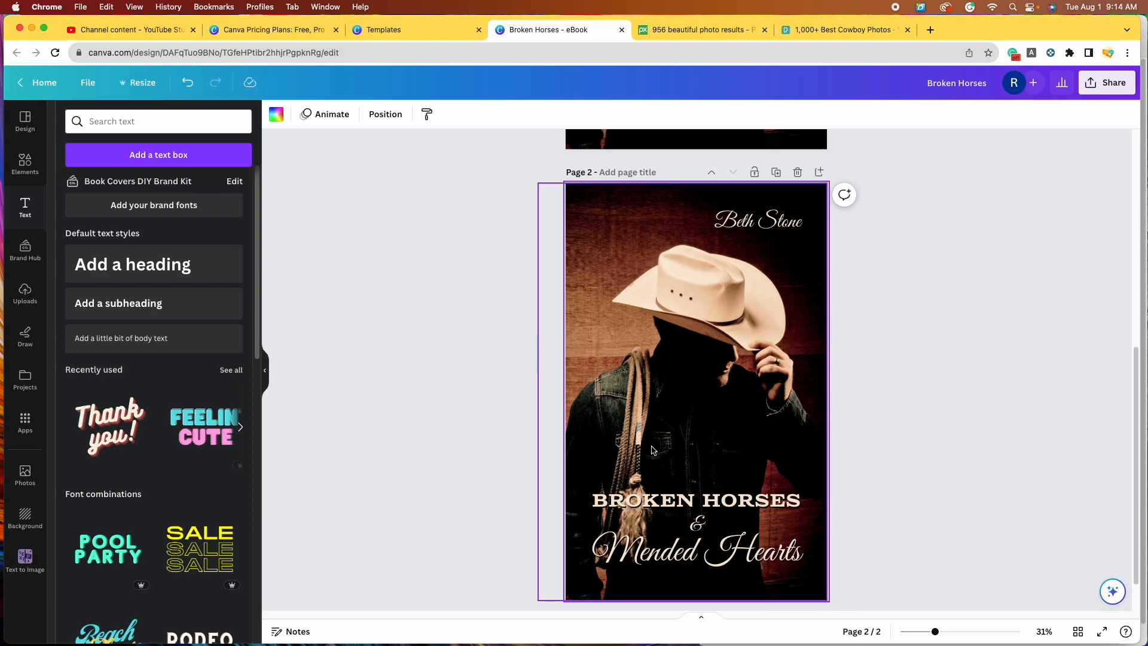
pyautogui.scroll(-1, 777, 455)
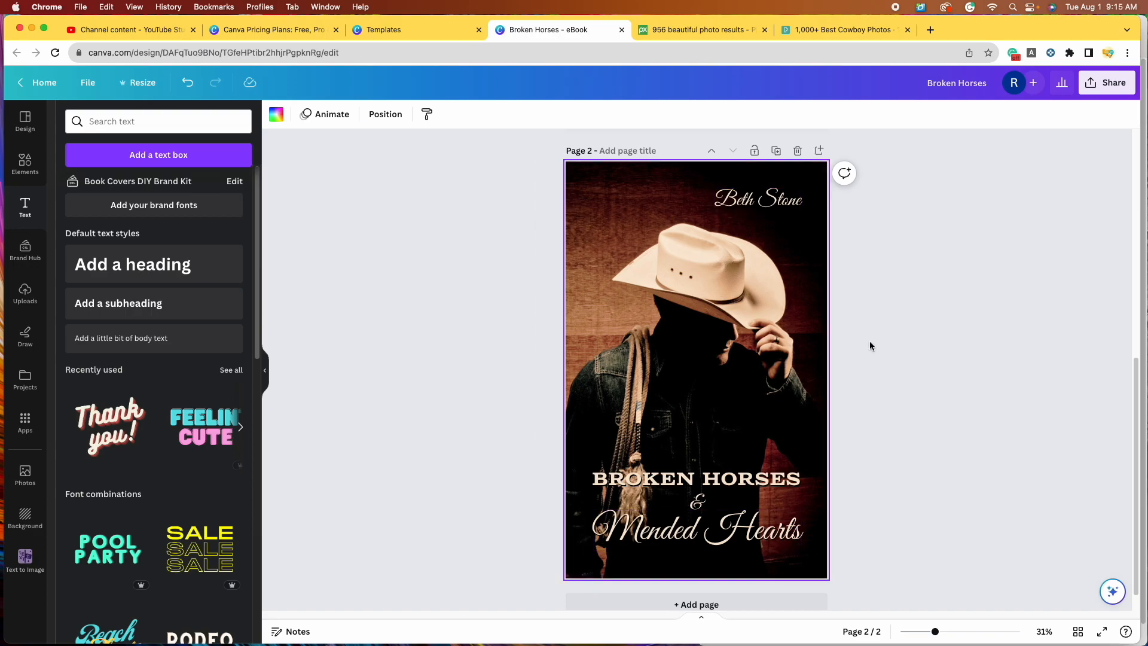
# Step: Enlarge the page 2 cowboy photo from its corner handle and shift it right
pyautogui.click(746, 340)
pyautogui.click(930, 369)
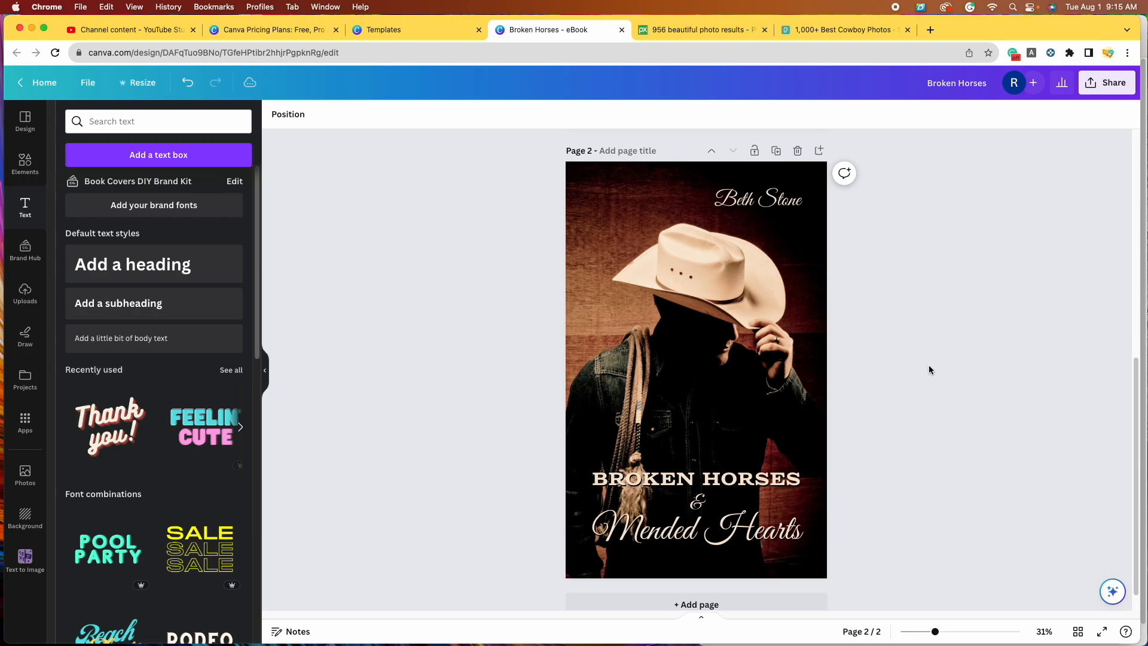
pyautogui.click(703, 357)
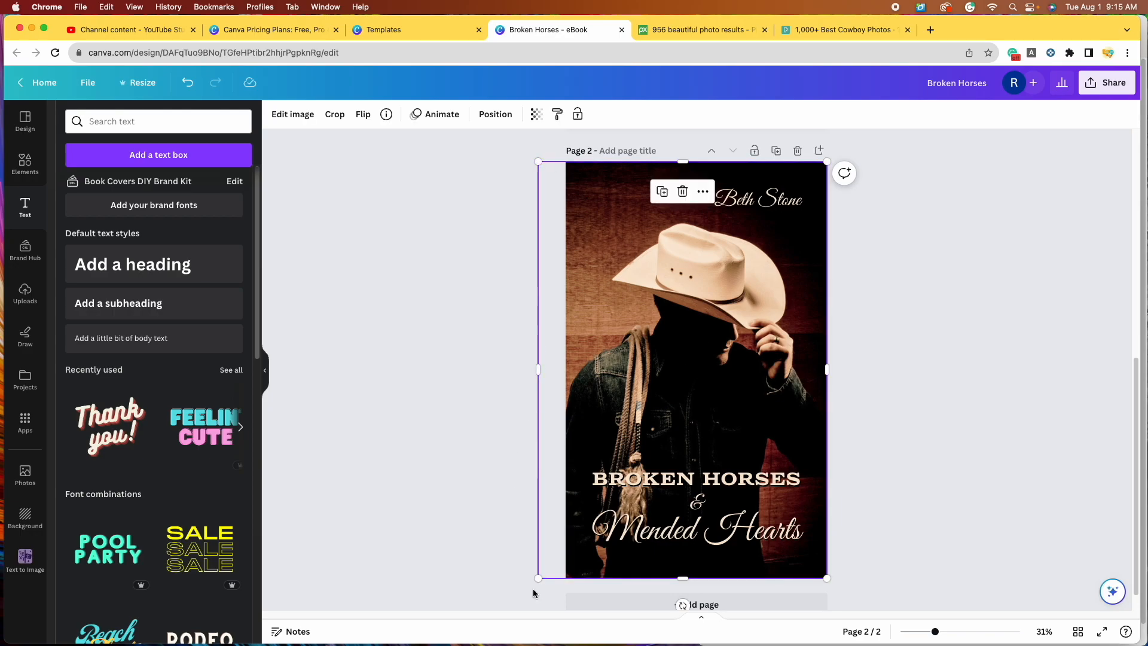
pyautogui.scroll(-1, 853, 341)
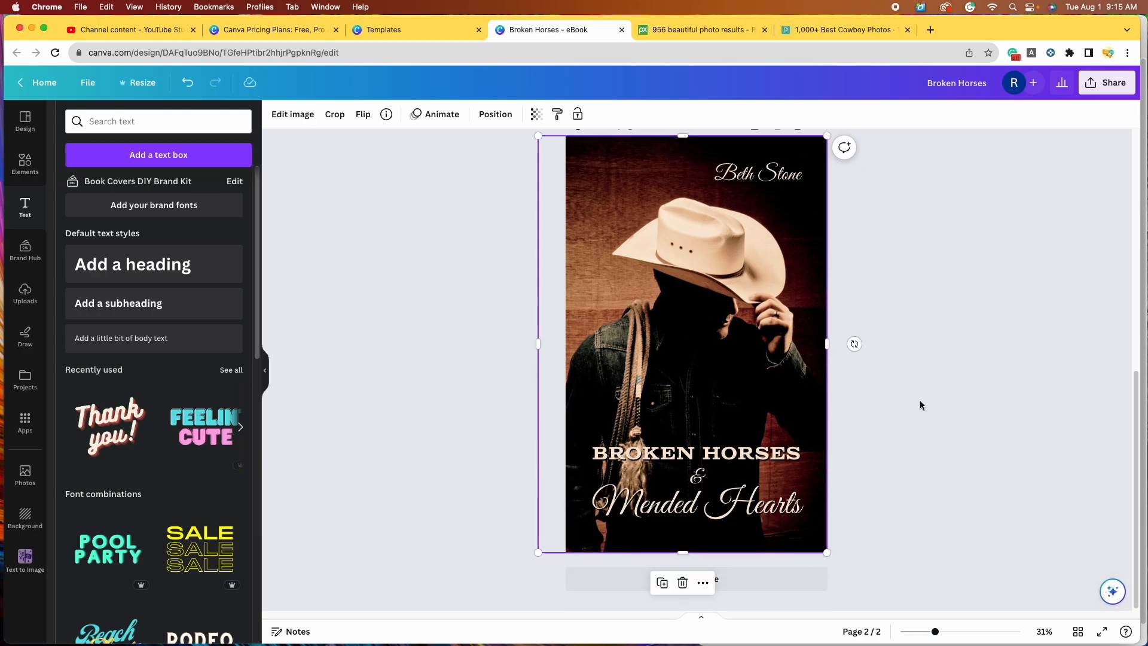
pyautogui.scroll(5, 909, 396)
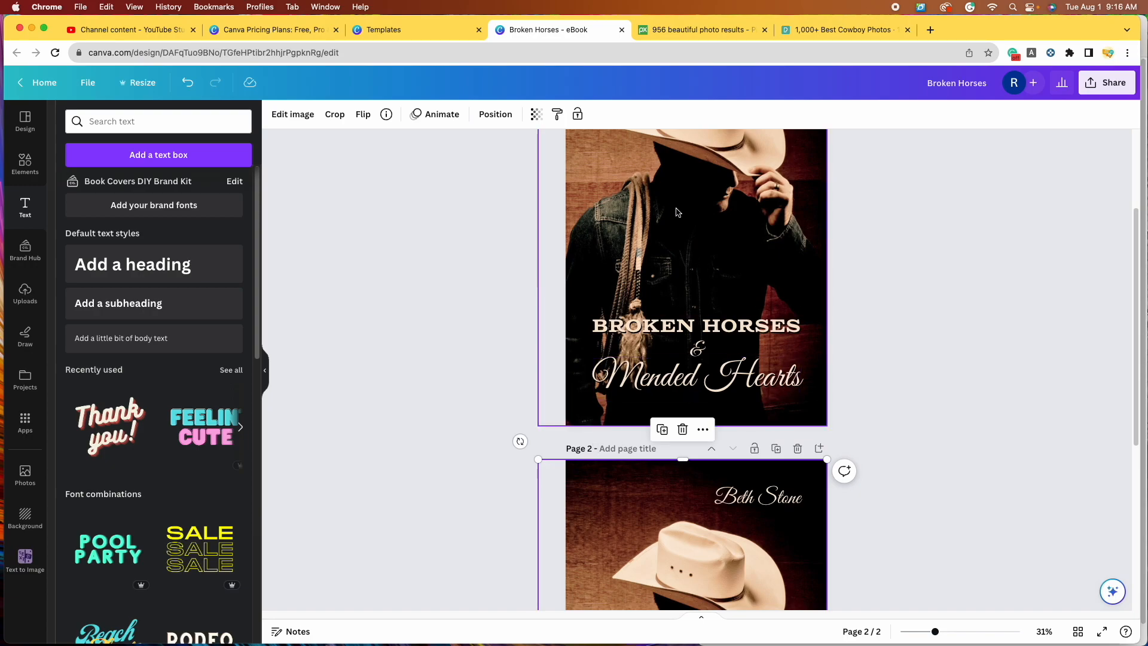
pyautogui.scroll(-5, 964, 381)
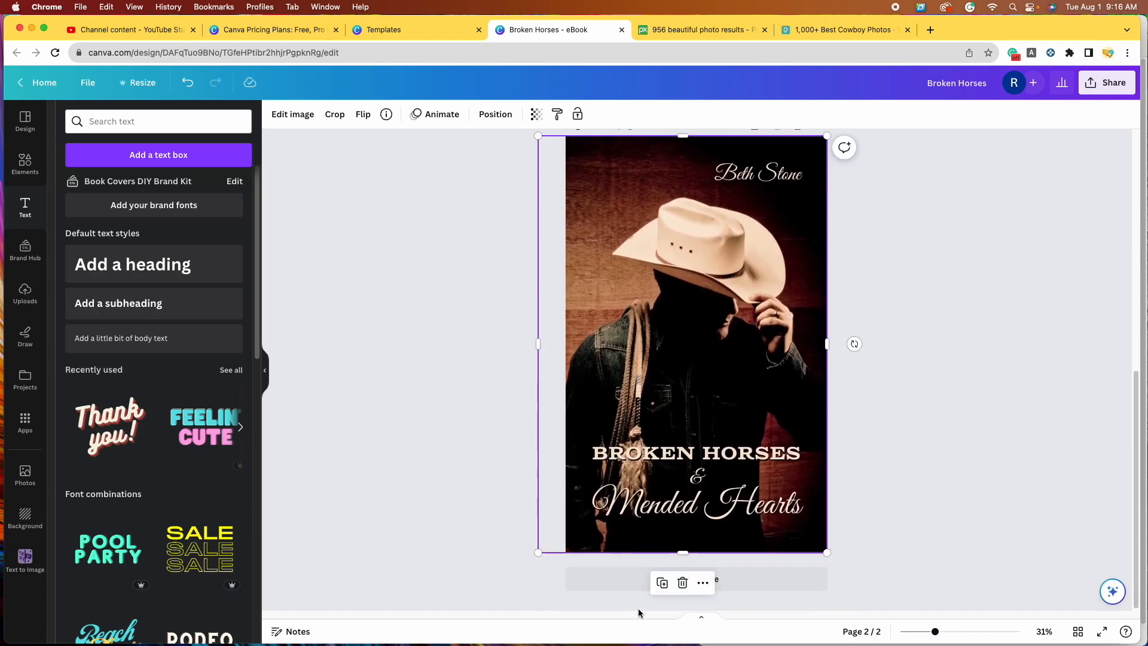
pyautogui.moveTo(538, 554); pyautogui.dragTo(307, 603)
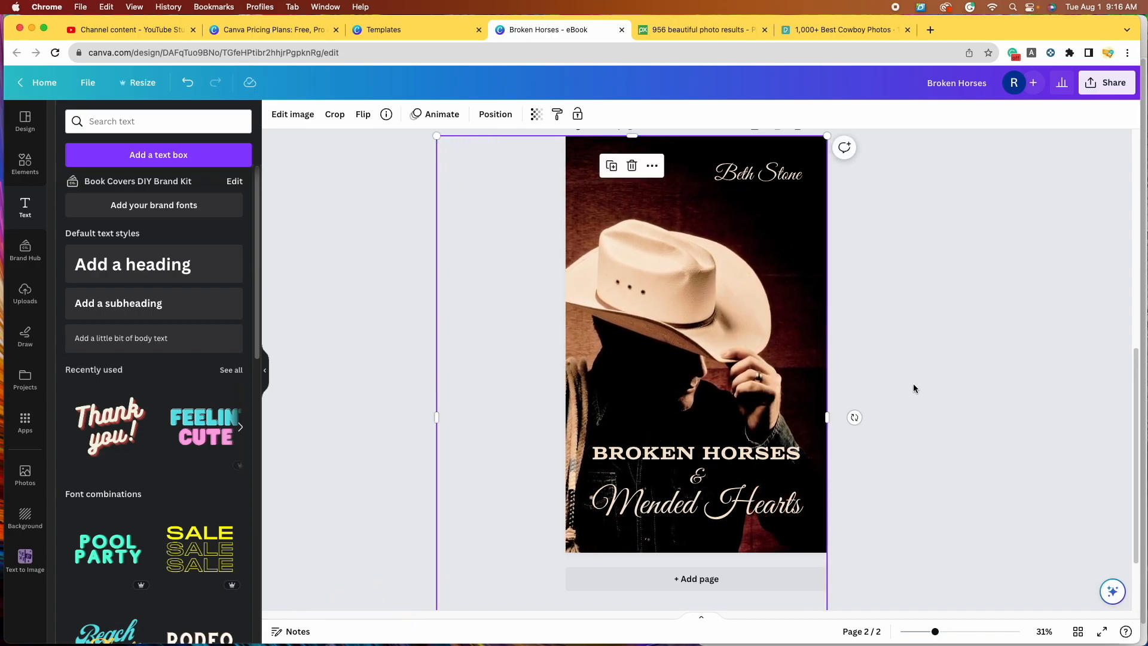
pyautogui.moveTo(727, 331); pyautogui.dragTo(767, 331)
# Step: Reselect the enlarged photo to check its framing, then deselect and review the page
pyautogui.scroll(3, 979, 477)
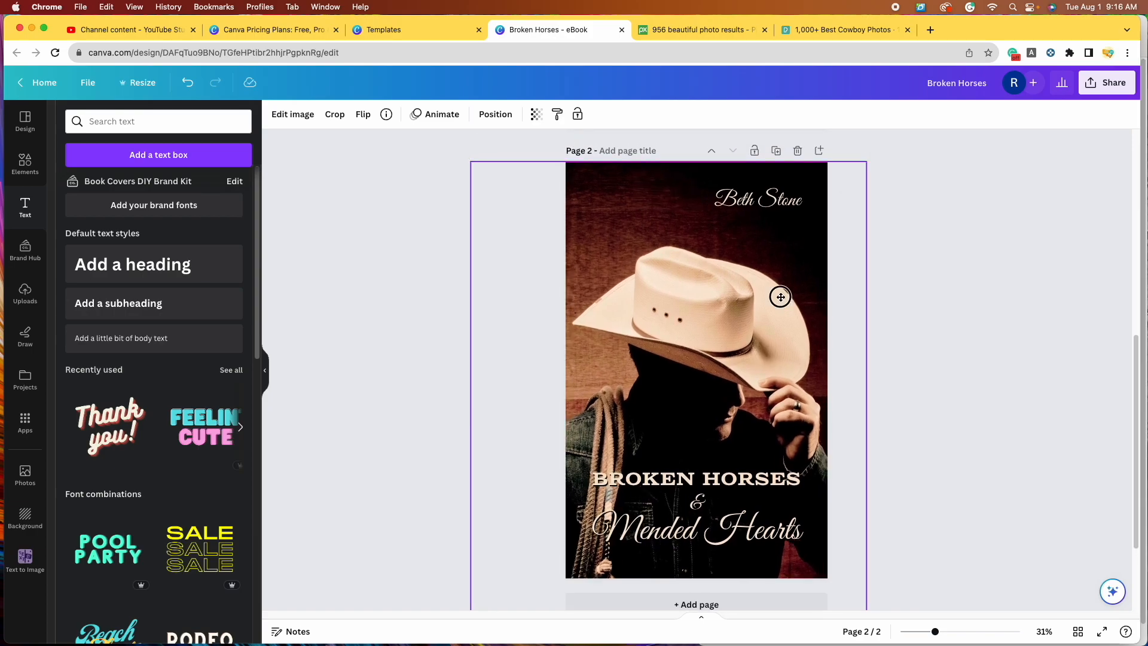
pyautogui.click(780, 298)
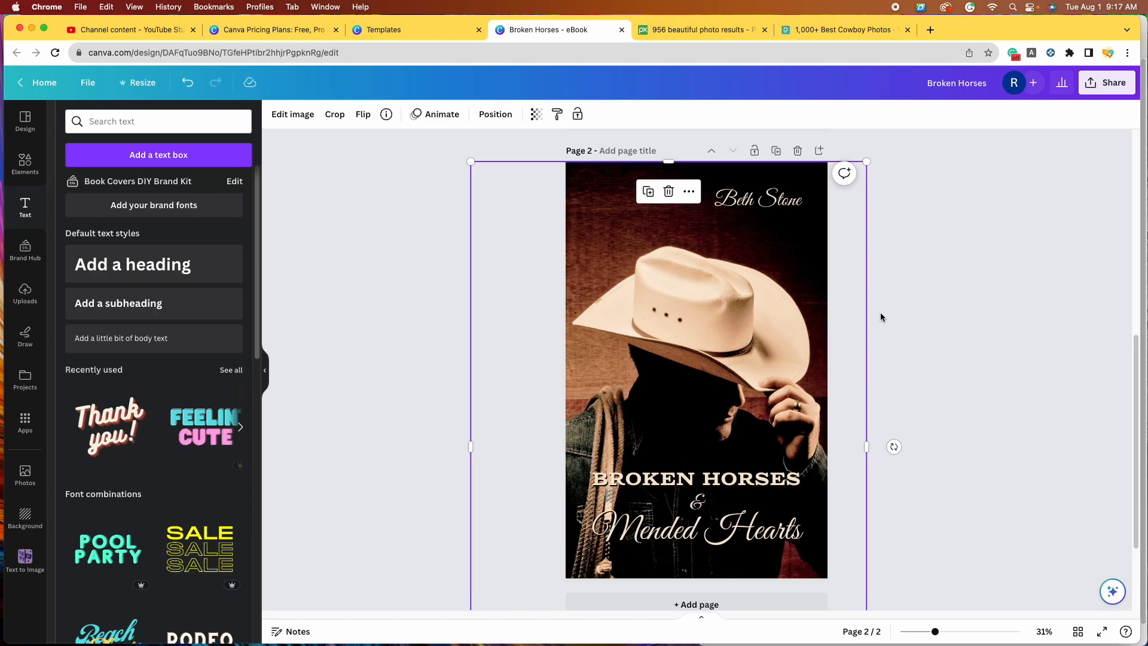
pyautogui.click(917, 305)
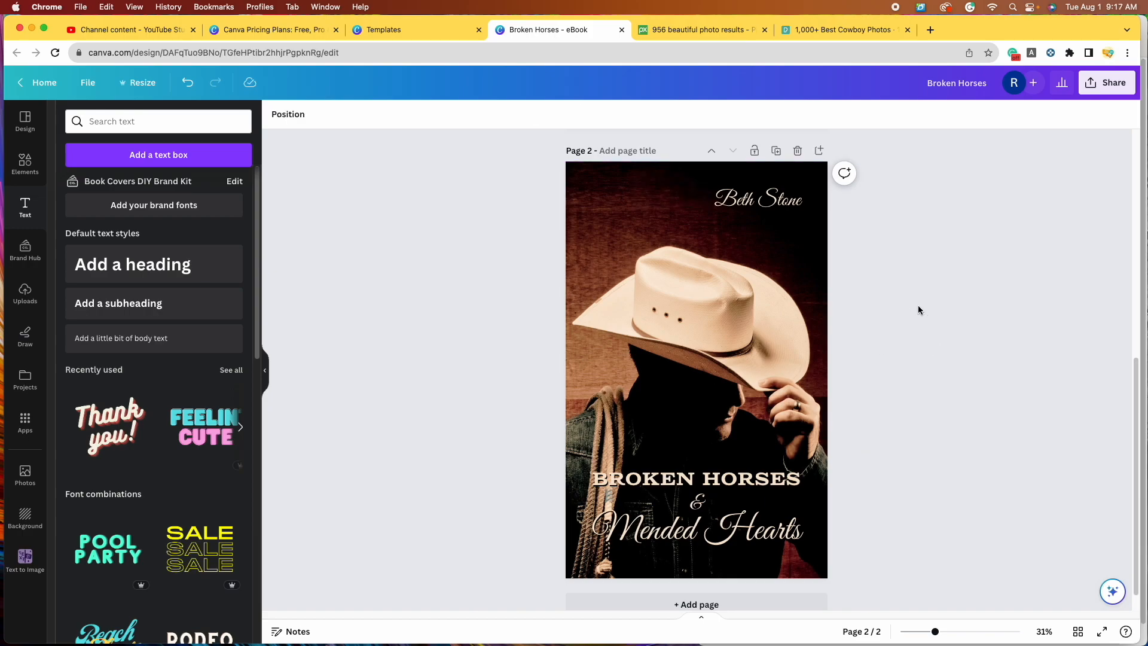
pyautogui.scroll(4, 940, 358)
pyautogui.scroll(4, 941, 358)
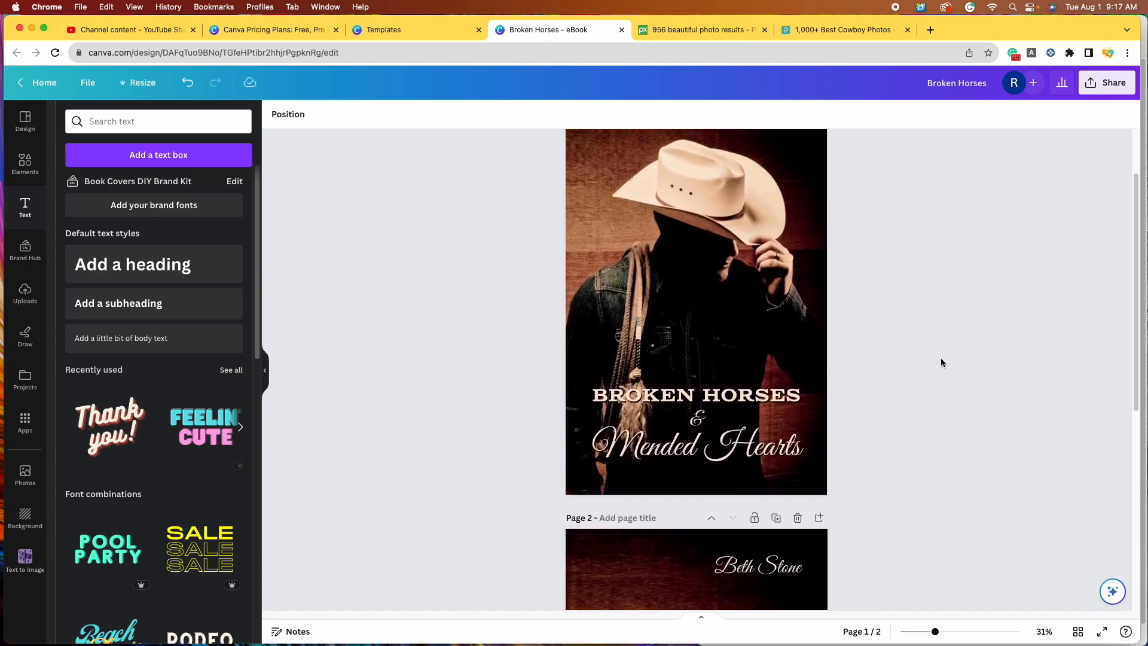
pyautogui.scroll(-8, 942, 361)
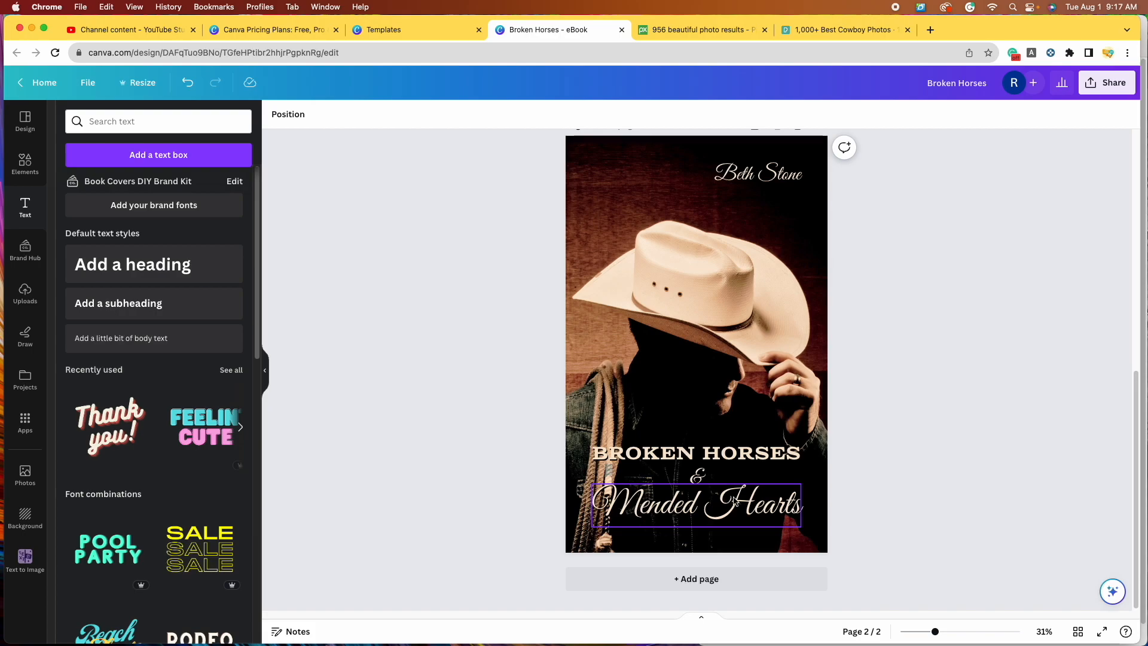
# Step: Shrink Mended Hearts to size 126, nudge it lower, and shrink BROKEN HORSES slightly
pyautogui.click(605, 489)
pyautogui.moveTo(599, 528); pyautogui.dragTo(621, 520)
pyautogui.moveTo(758, 501); pyautogui.dragTo(761, 507)
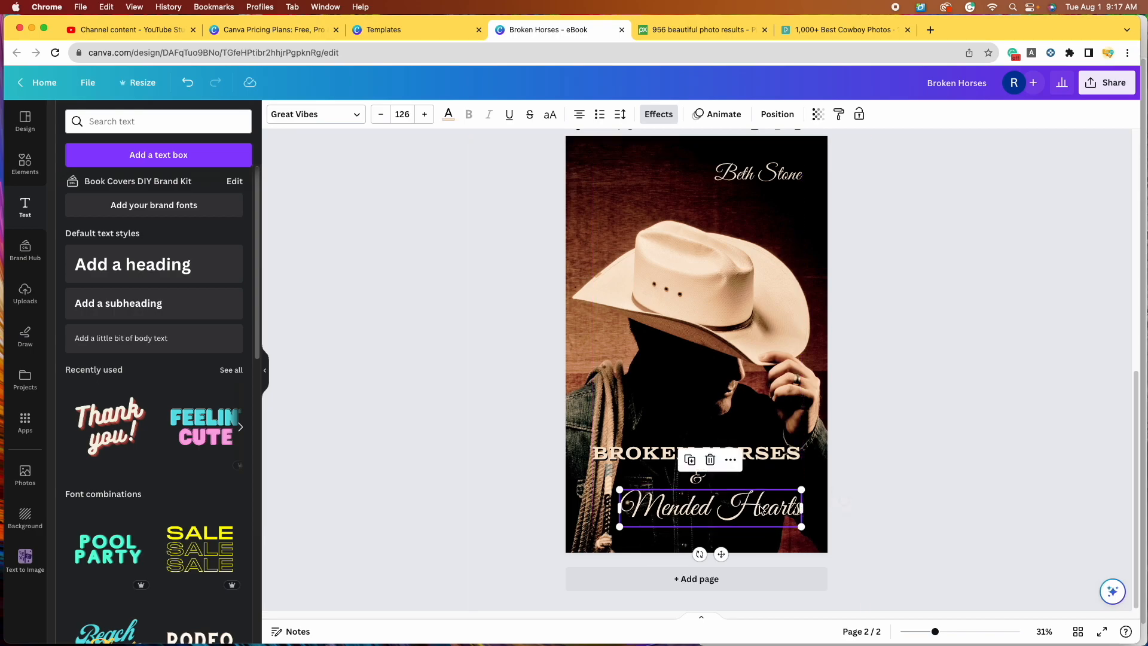
pyautogui.click(609, 453)
pyautogui.moveTo(593, 445); pyautogui.dragTo(620, 450)
pyautogui.click(693, 473)
# Step: Centre the & between the title lines and move the author name to the top centre
pyautogui.moveTo(695, 478); pyautogui.dragTo(714, 480)
pyautogui.click(986, 490)
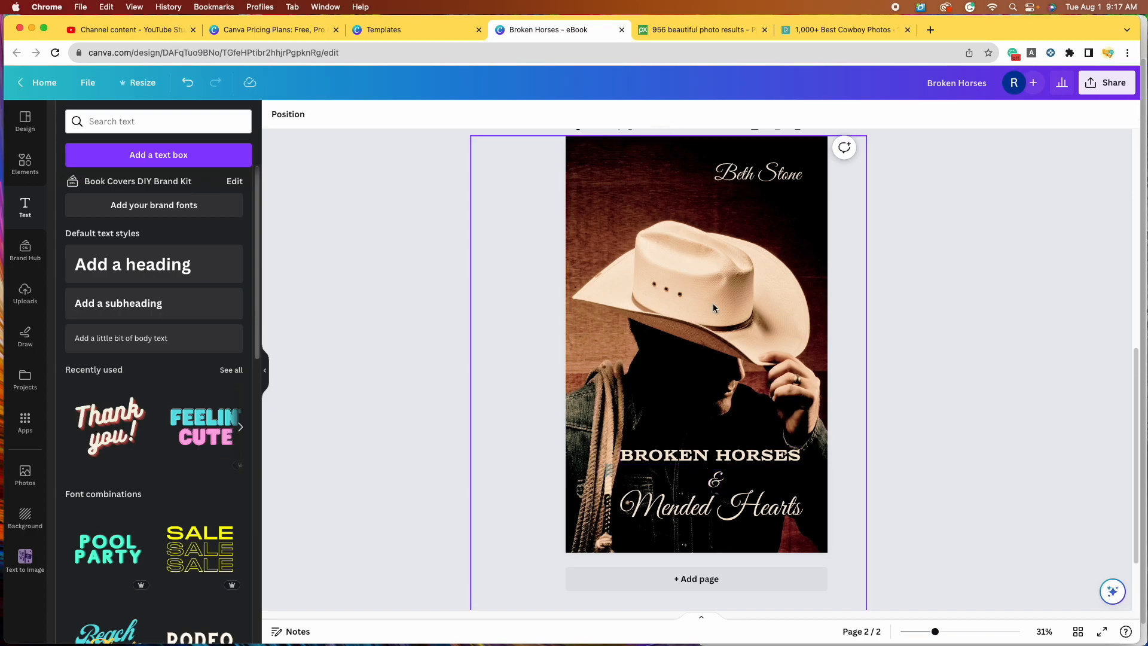
pyautogui.scroll(6, 711, 303)
pyautogui.scroll(-5, 778, 385)
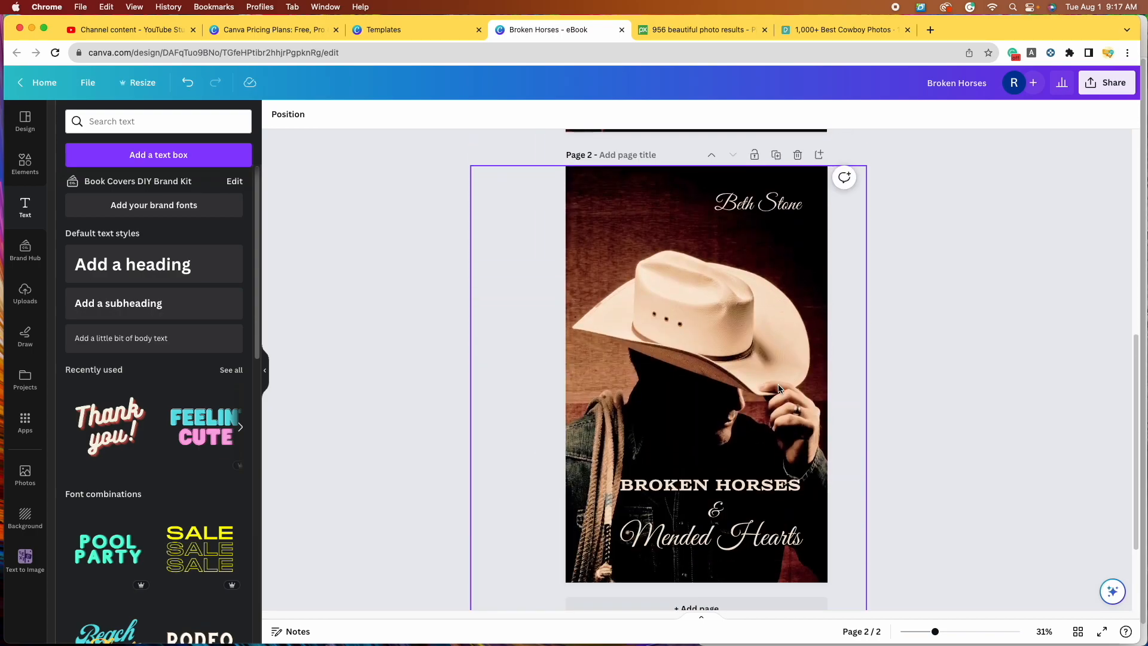
pyautogui.scroll(-1, 779, 389)
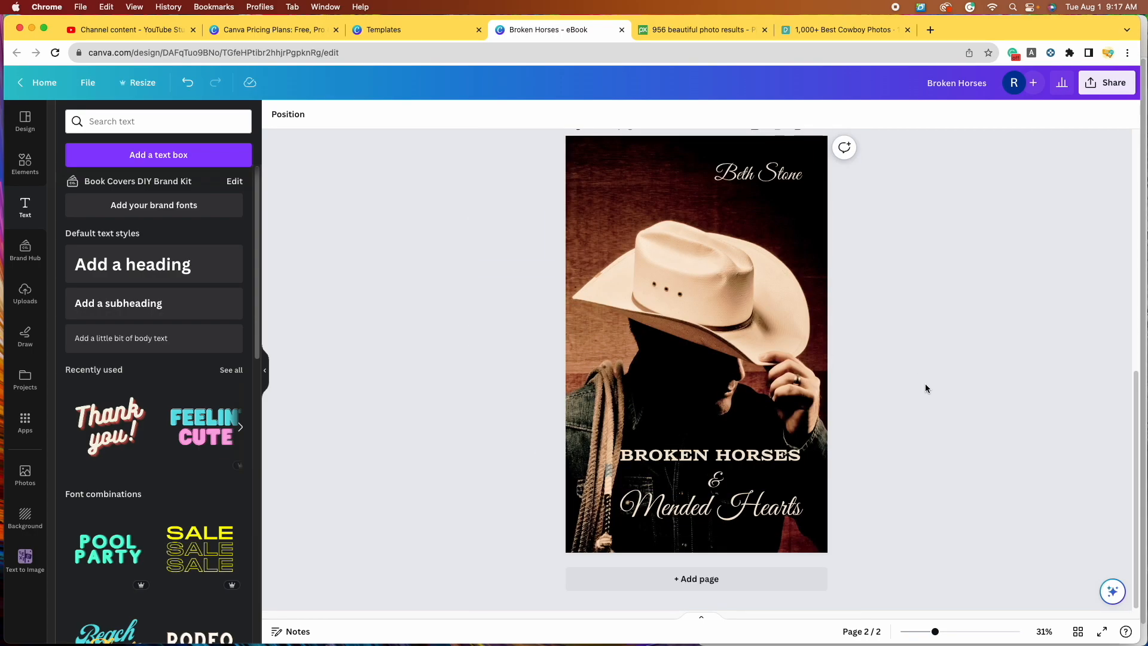
pyautogui.moveTo(681, 192); pyautogui.dragTo(678, 193)
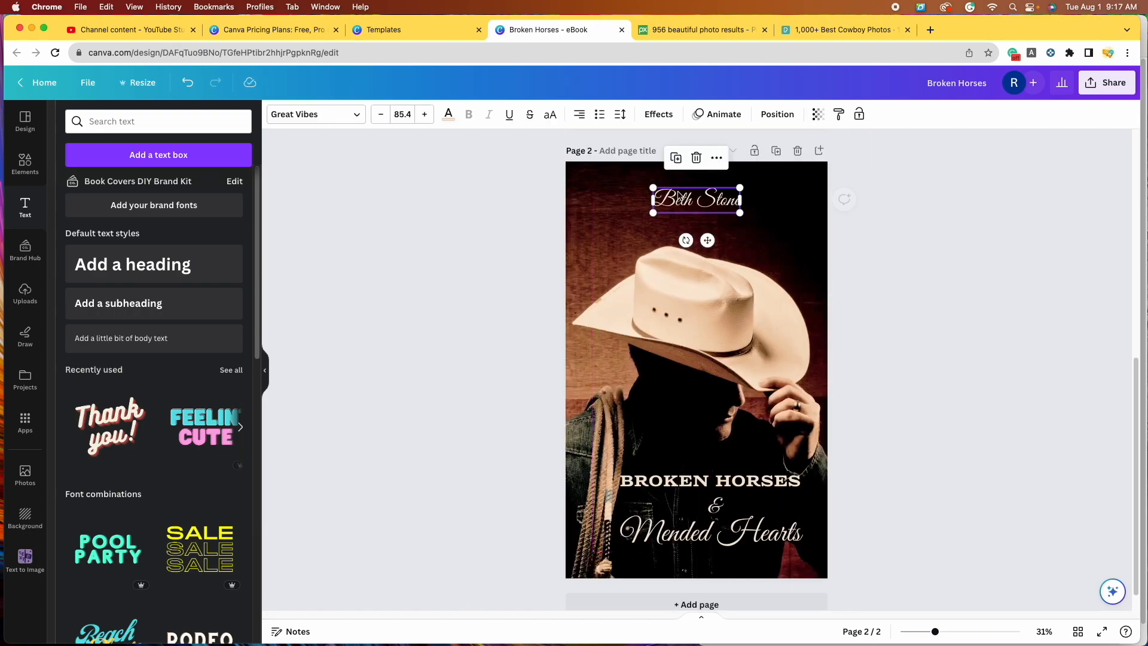
# Step: Centre-align the script author name, then delete that text box
pyautogui.click(580, 117)
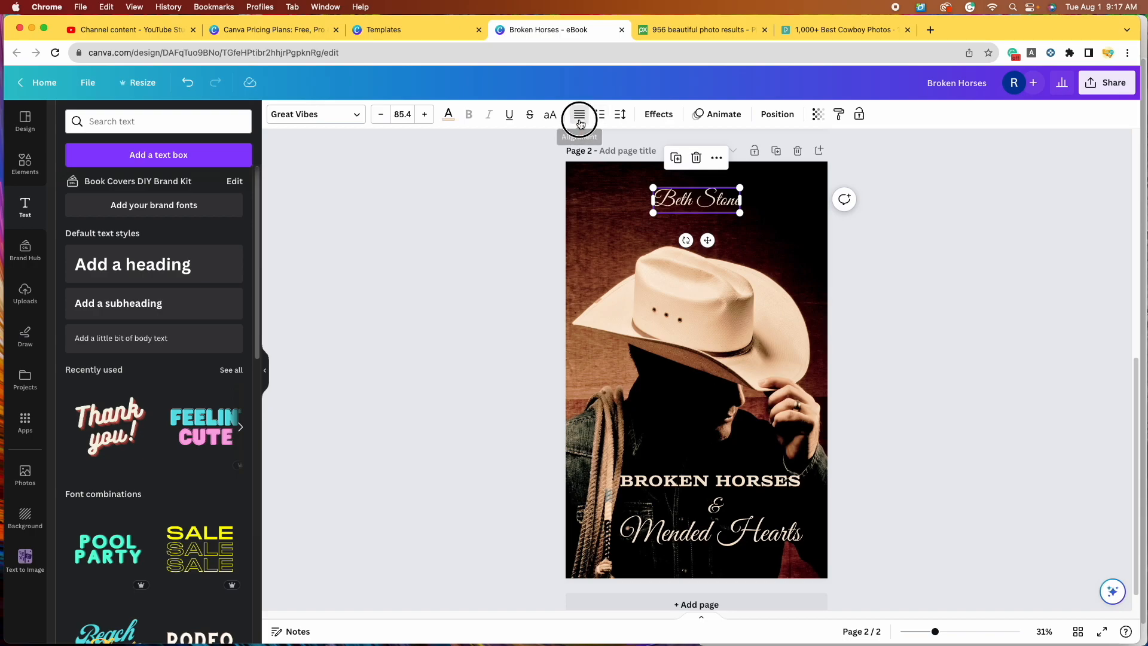
pyautogui.click(994, 307)
pyautogui.click(694, 199)
pyautogui.click(930, 318)
pyautogui.click(685, 201)
pyautogui.click(698, 159)
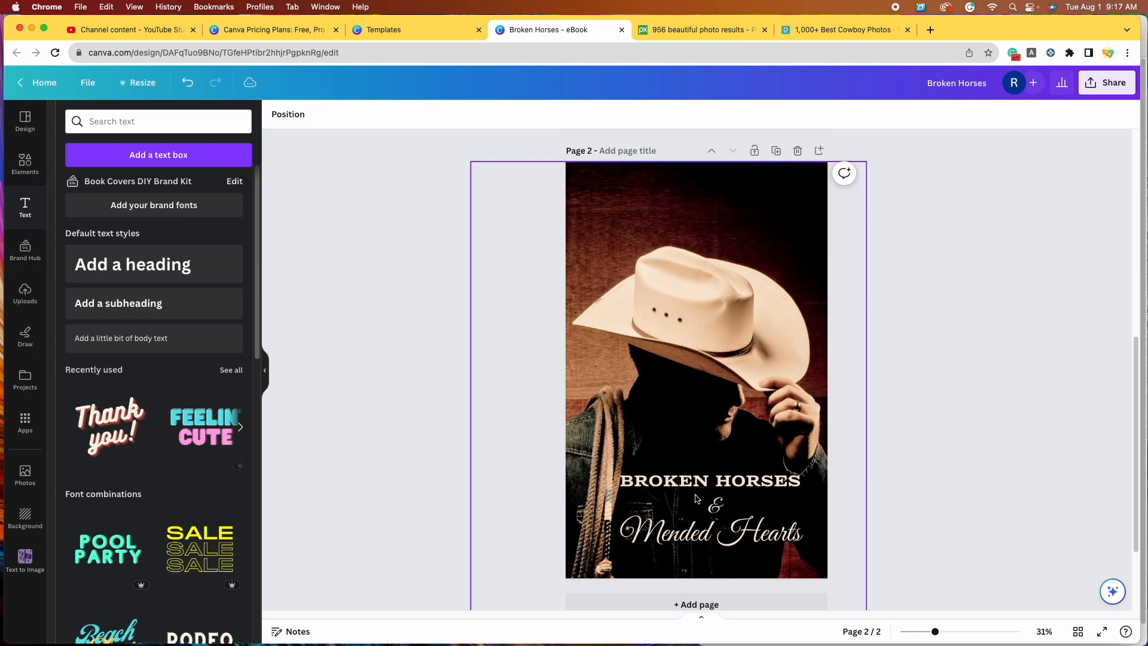
# Step: Duplicate BROKEN HORSES to the top of the cover and retype it as the author's name
pyautogui.click(701, 485)
pyautogui.click(689, 443)
pyautogui.moveTo(700, 482); pyautogui.dragTo(688, 198)
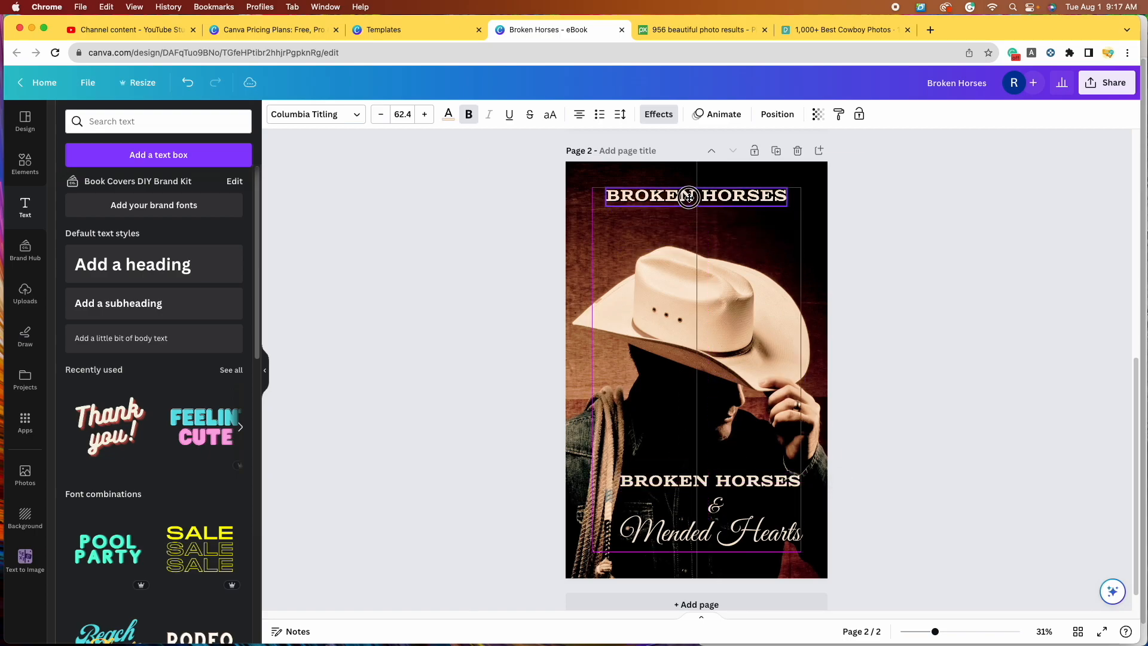
pyautogui.doubleClick(688, 197)
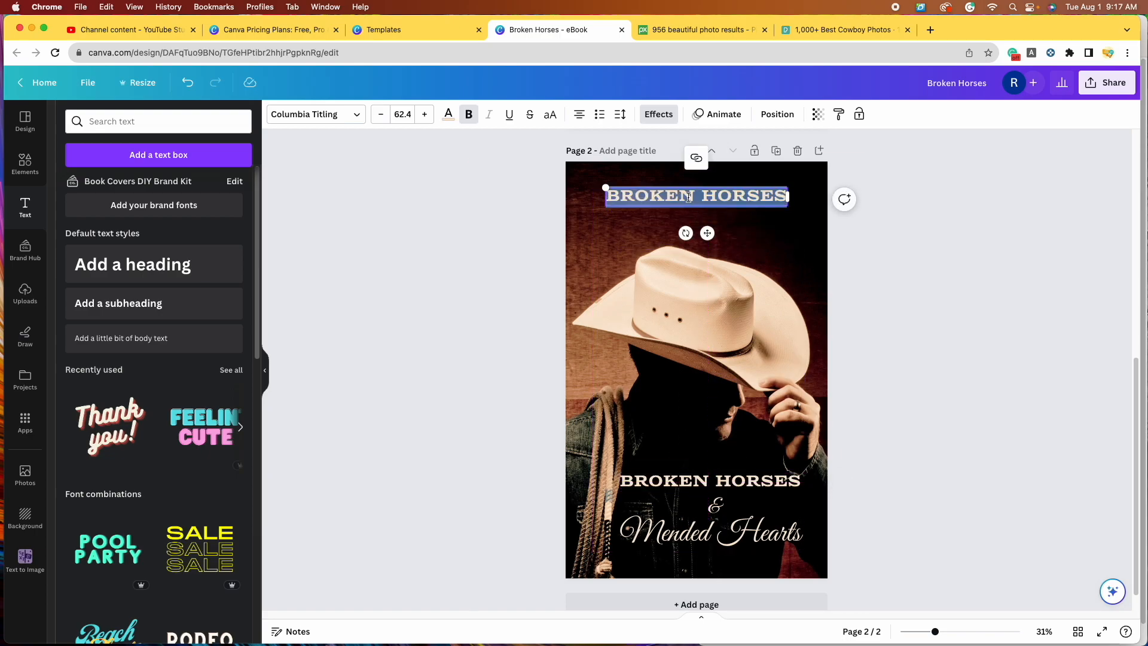
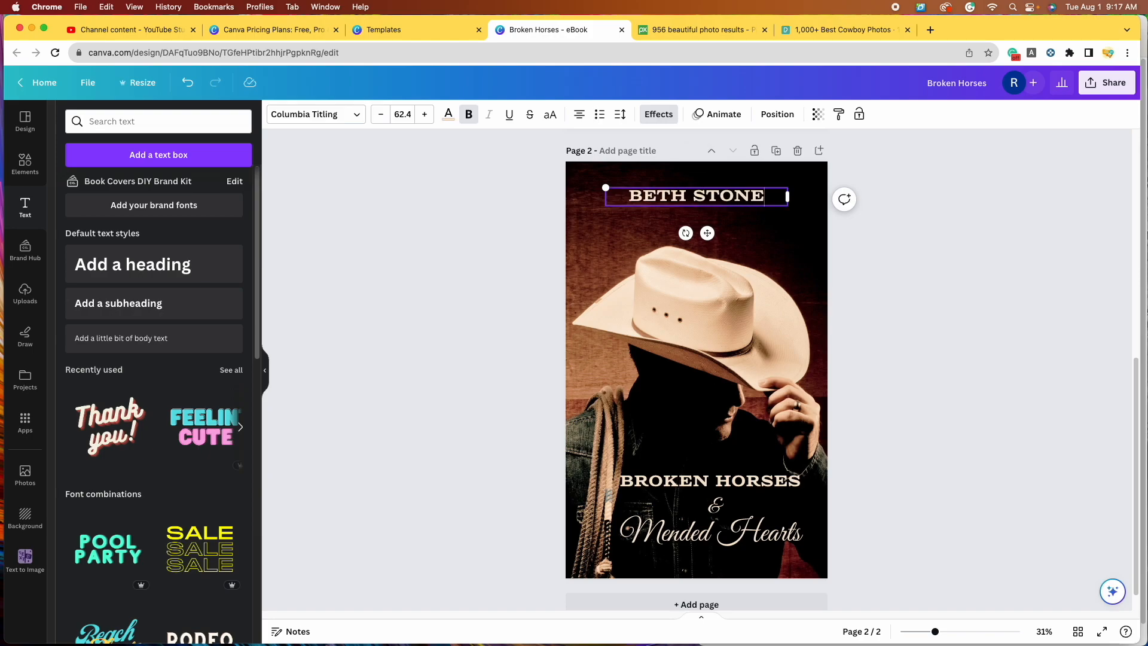
pyautogui.click(929, 369)
# Step: Shrink the capital author name slightly and centre it at the top of the cover
pyautogui.click(721, 201)
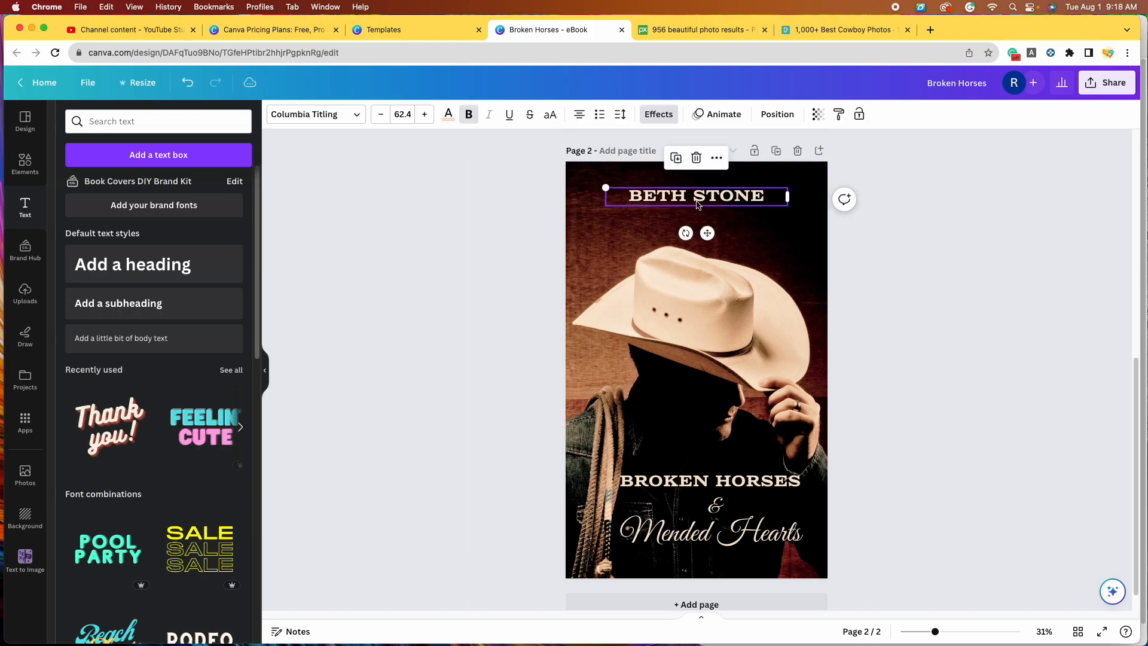
pyautogui.moveTo(604, 186); pyautogui.dragTo(619, 189)
pyautogui.click(801, 247)
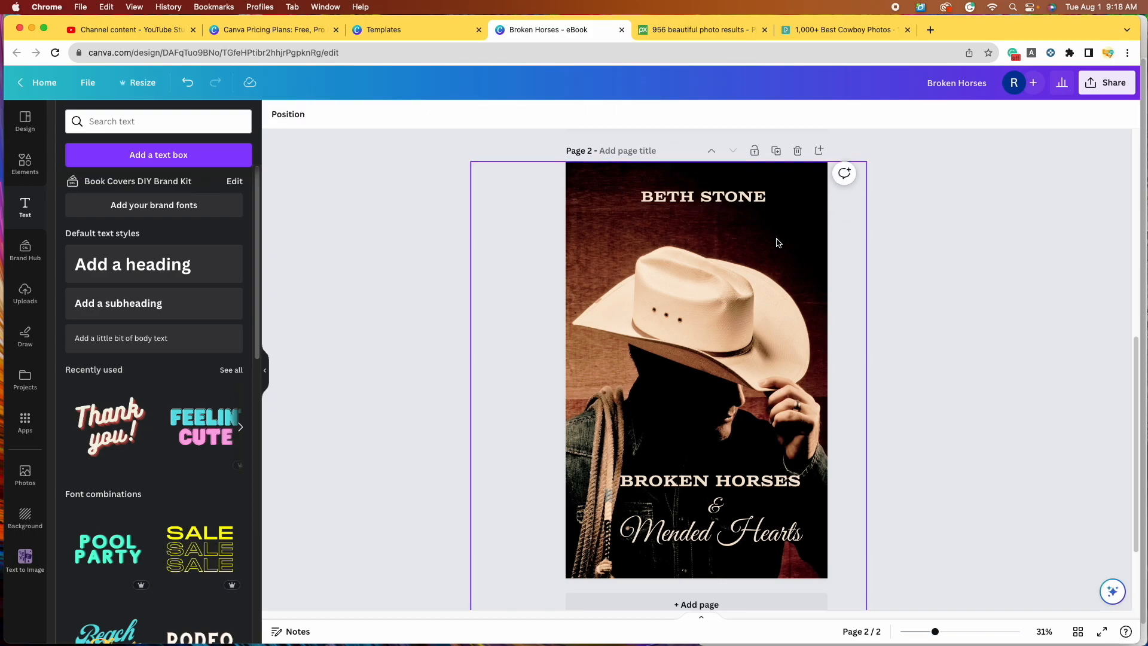
pyautogui.moveTo(726, 205); pyautogui.dragTo(721, 202)
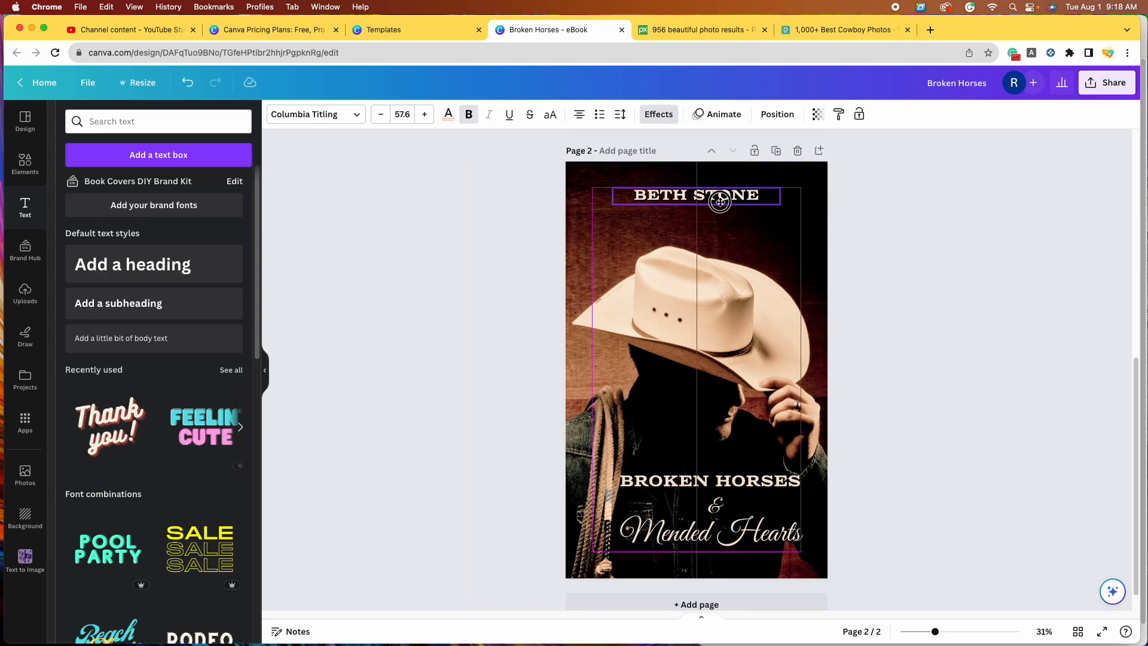
pyautogui.click(910, 318)
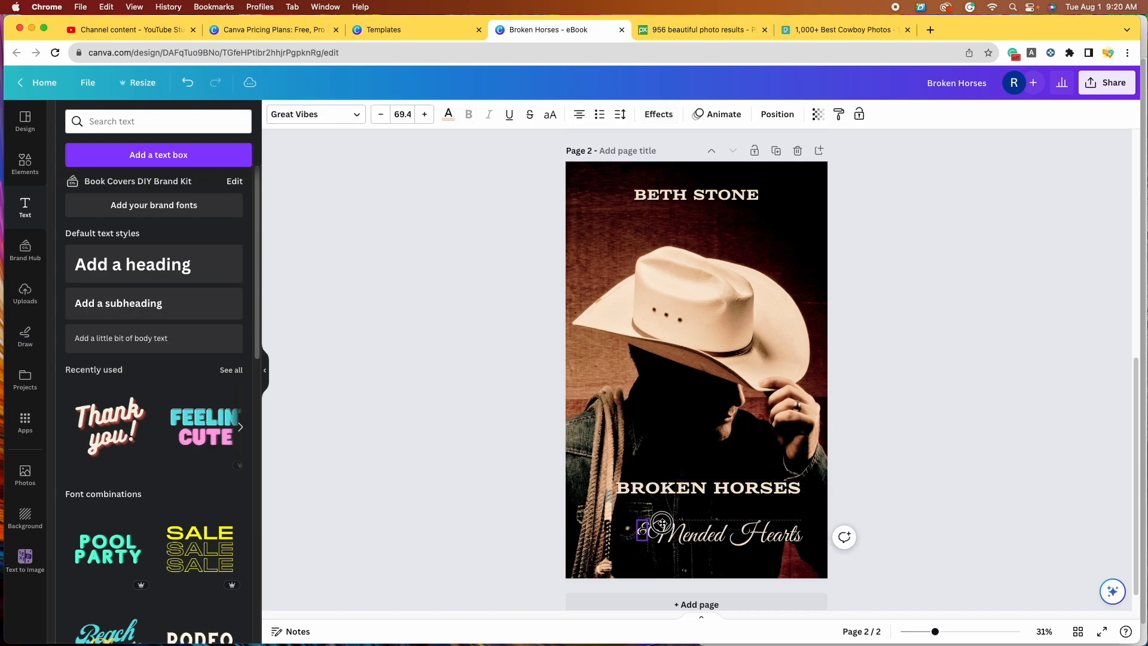
pyautogui.click(713, 509)
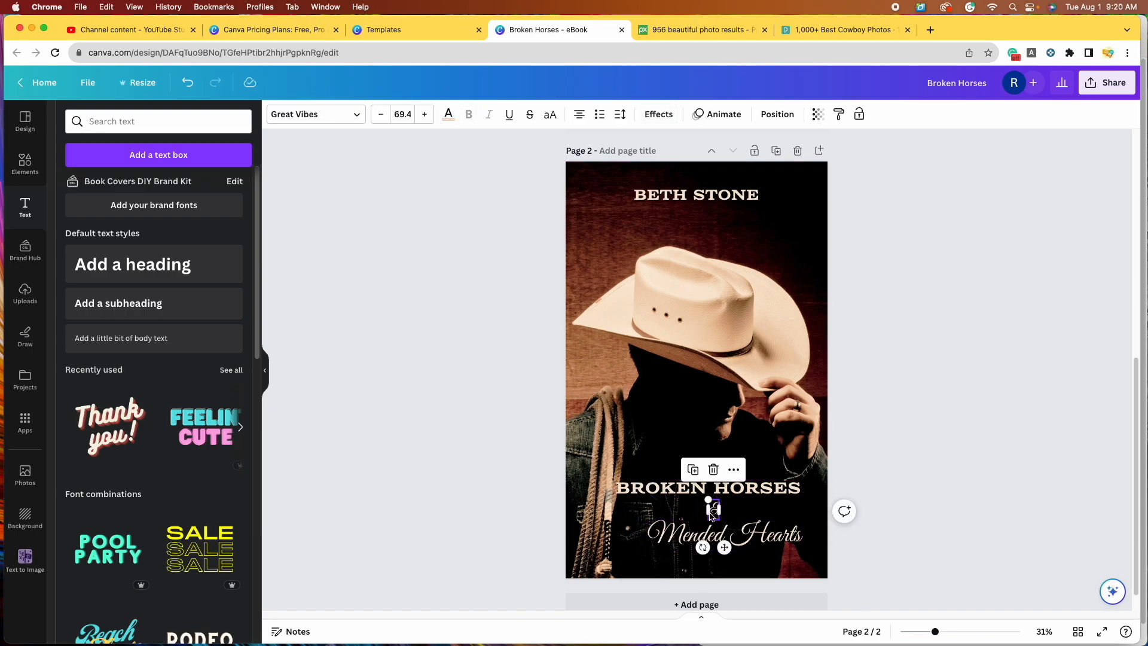
# Step: Place the & before Mended Hearts, lower BROKEN HORSES, then reposition both title lines together
pyautogui.moveTo(716, 514); pyautogui.dragTo(635, 537)
pyautogui.moveTo(753, 492); pyautogui.dragTo(752, 510)
pyautogui.click(999, 453)
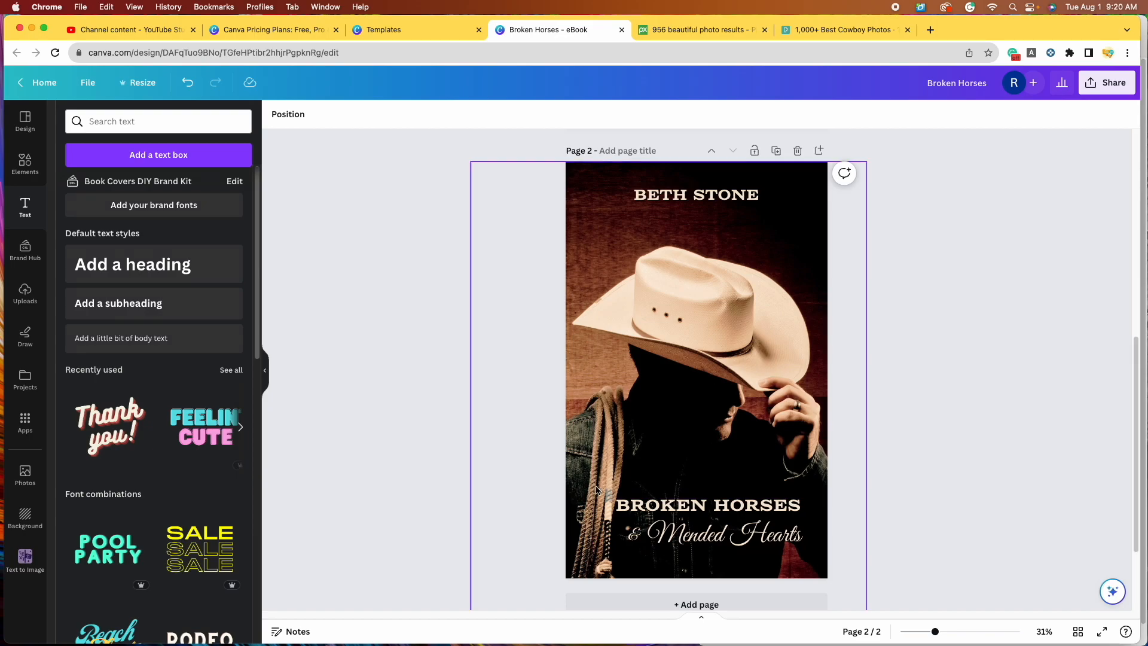
pyautogui.click(657, 508)
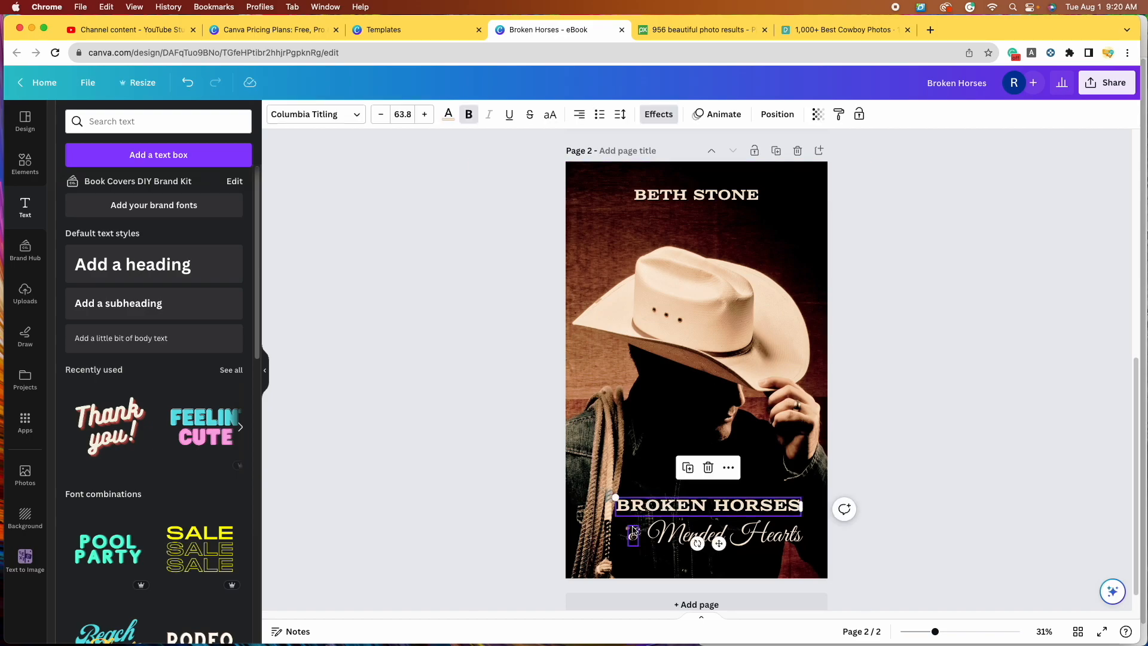
pyautogui.keyDown('shift'); pyautogui.click(634, 532); pyautogui.keyUp('shift')
pyautogui.moveTo(708, 519); pyautogui.dragTo(708, 517)
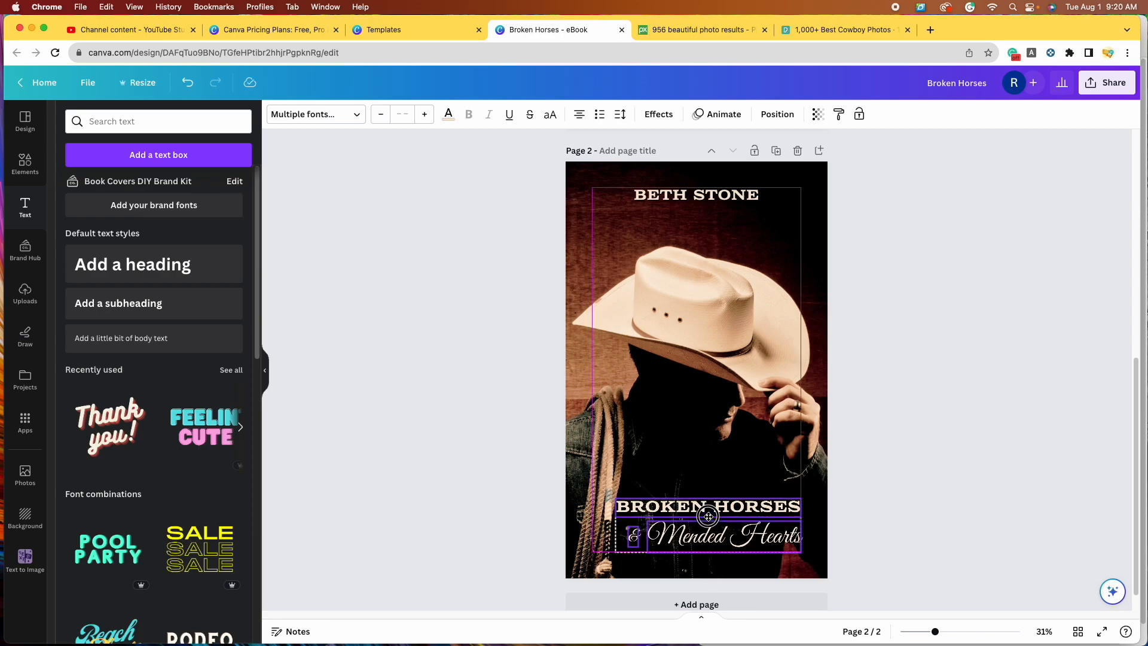
pyautogui.moveTo(709, 516); pyautogui.dragTo(708, 519)
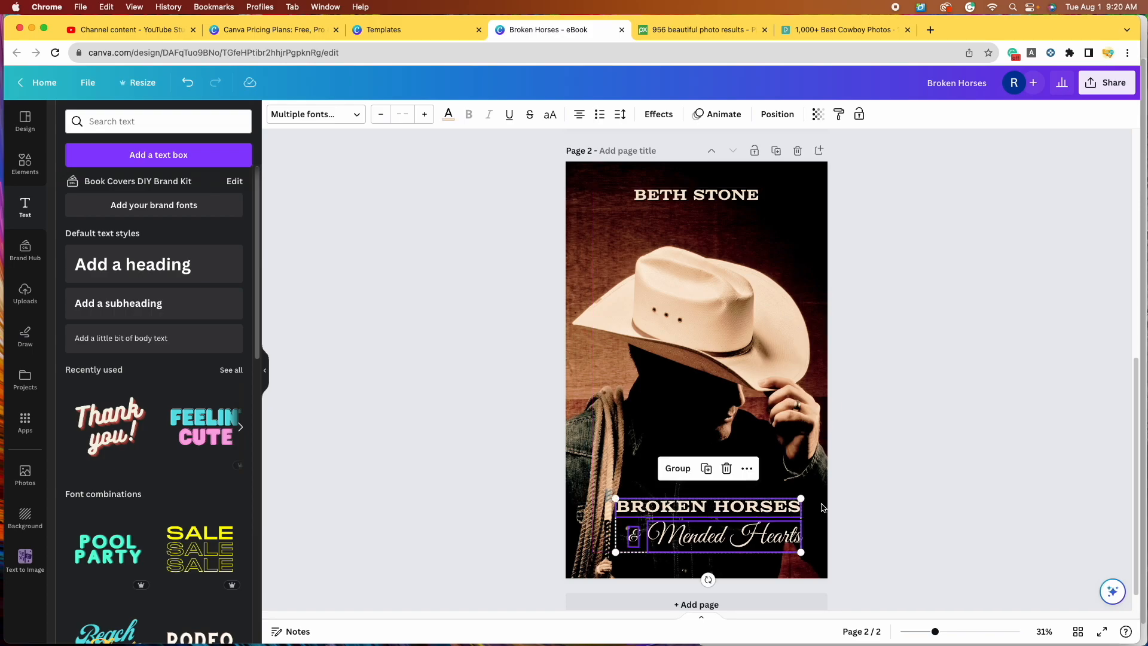
pyautogui.click(1000, 477)
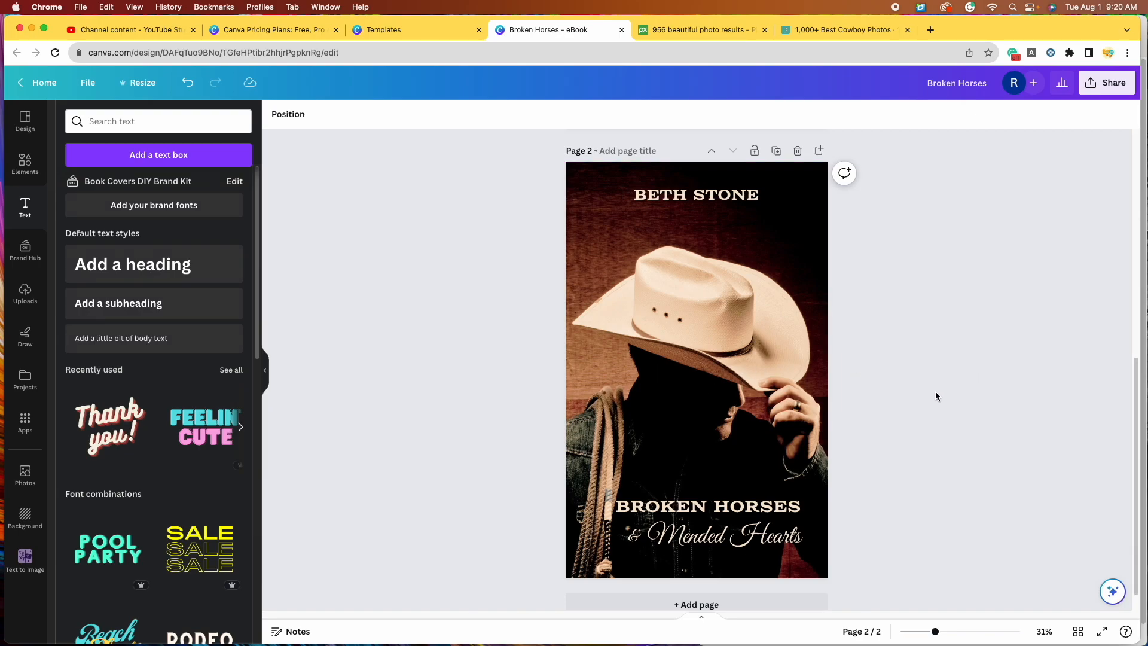
pyautogui.scroll(3, 898, 412)
pyautogui.scroll(-4, 899, 410)
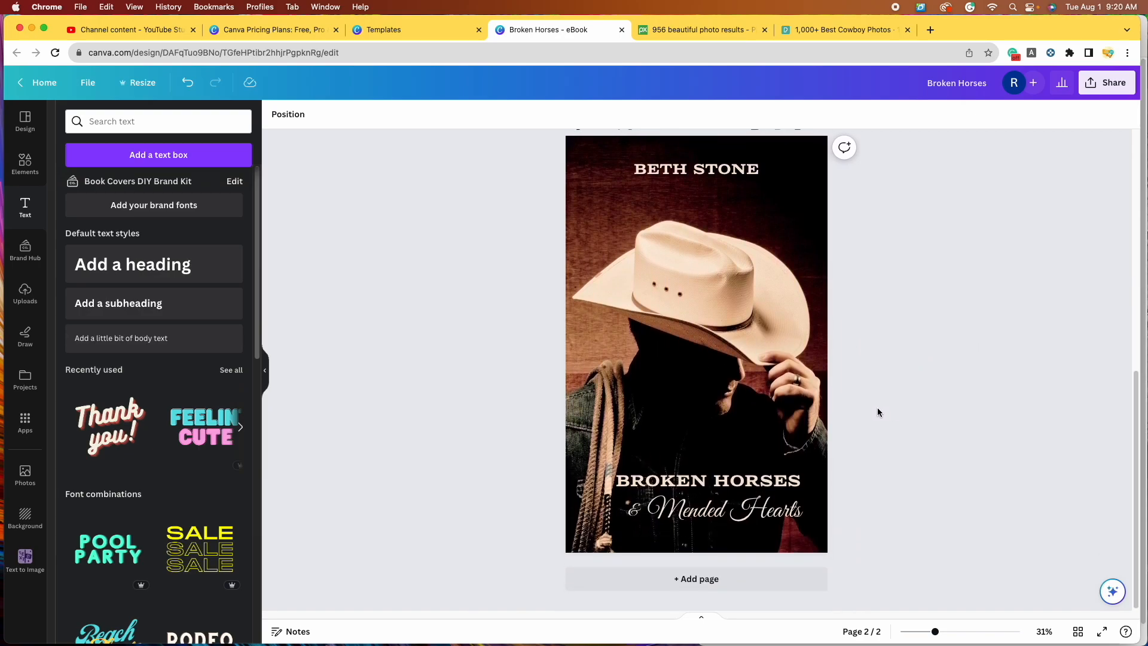
pyautogui.click(1078, 633)
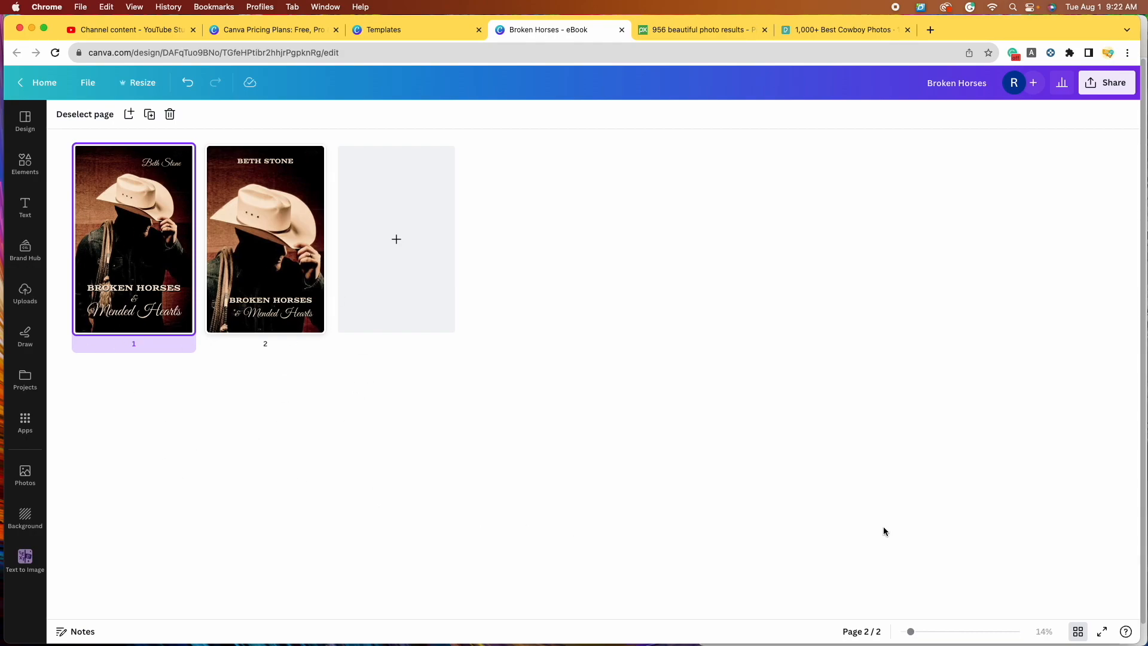
# Step: Close the page thumbnail overview after reviewing both covers and scroll back to page 1
pyautogui.click(1079, 633)
pyautogui.scroll(-5, 965, 450)
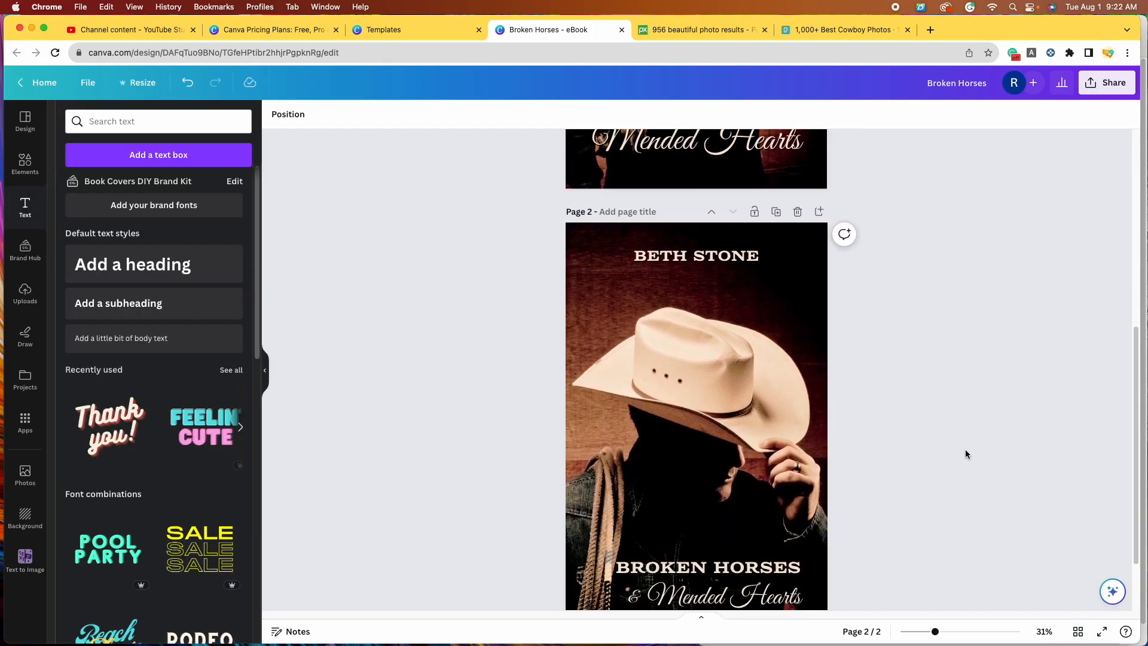
pyautogui.scroll(7, 966, 450)
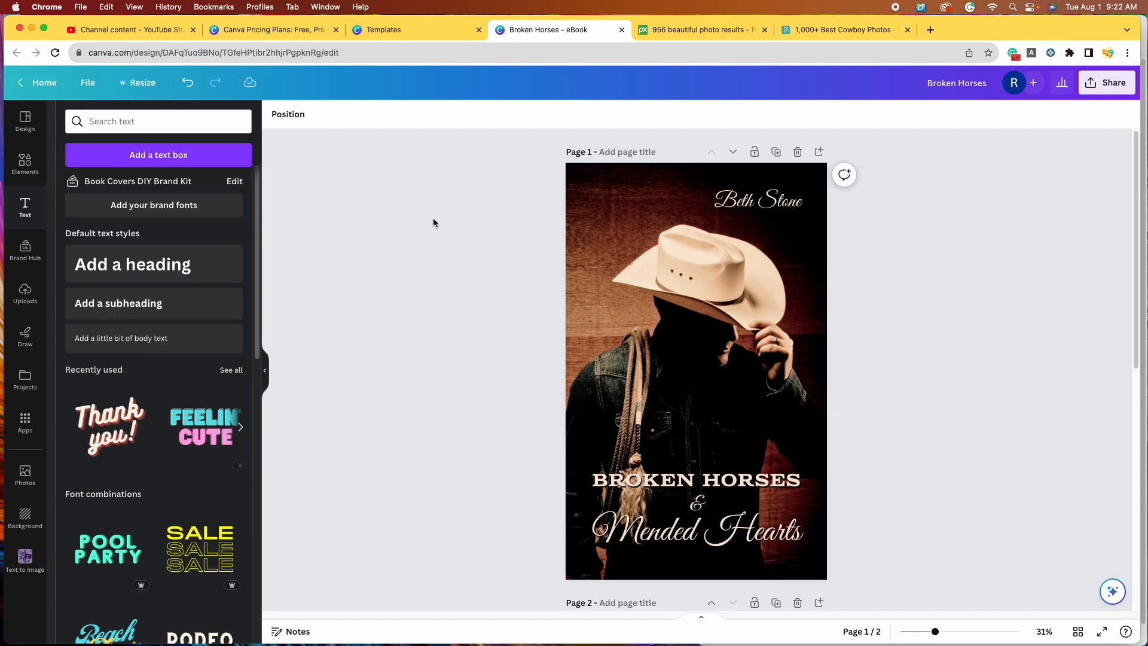
# Step: Rename the design to 'Broken Horses Book Covers'
pyautogui.click(982, 91)
pyautogui.write('Book Covers')
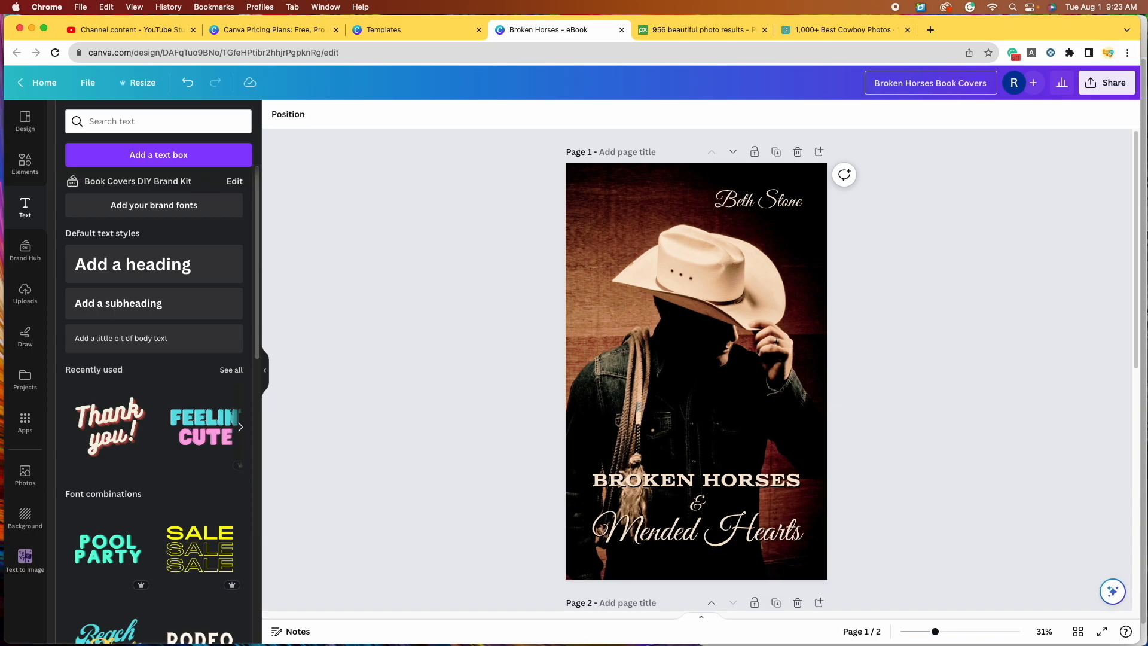
pyautogui.click(1039, 248)
# Step: Download the cover pages as PNG images via Share > Download
pyautogui.click(1128, 88)
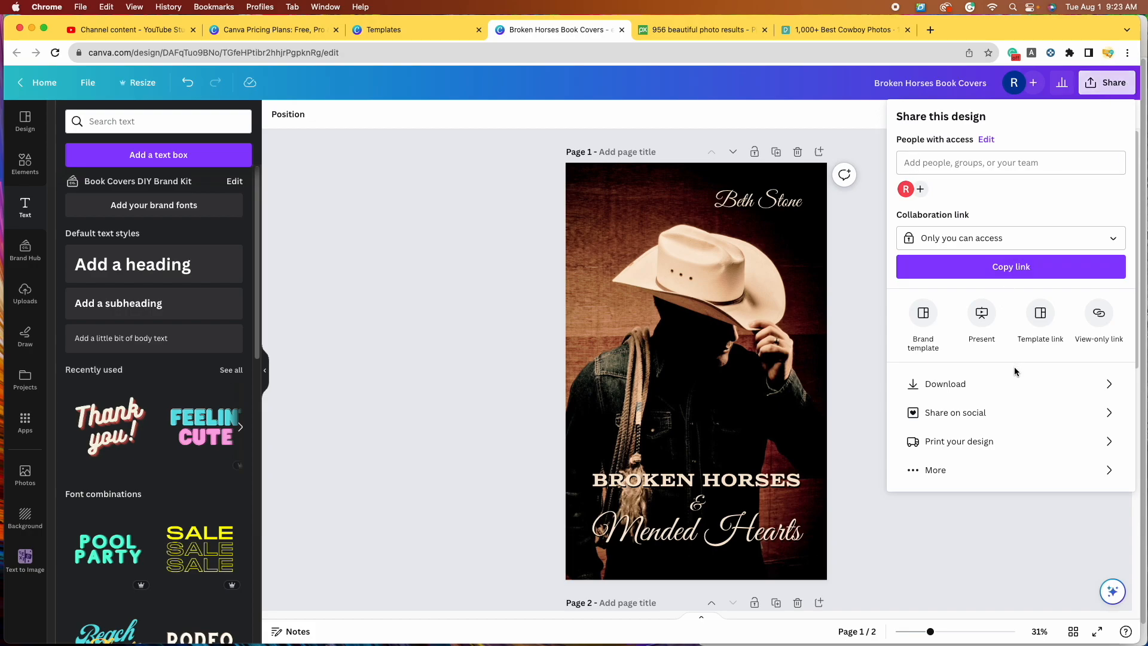
pyautogui.click(1015, 384)
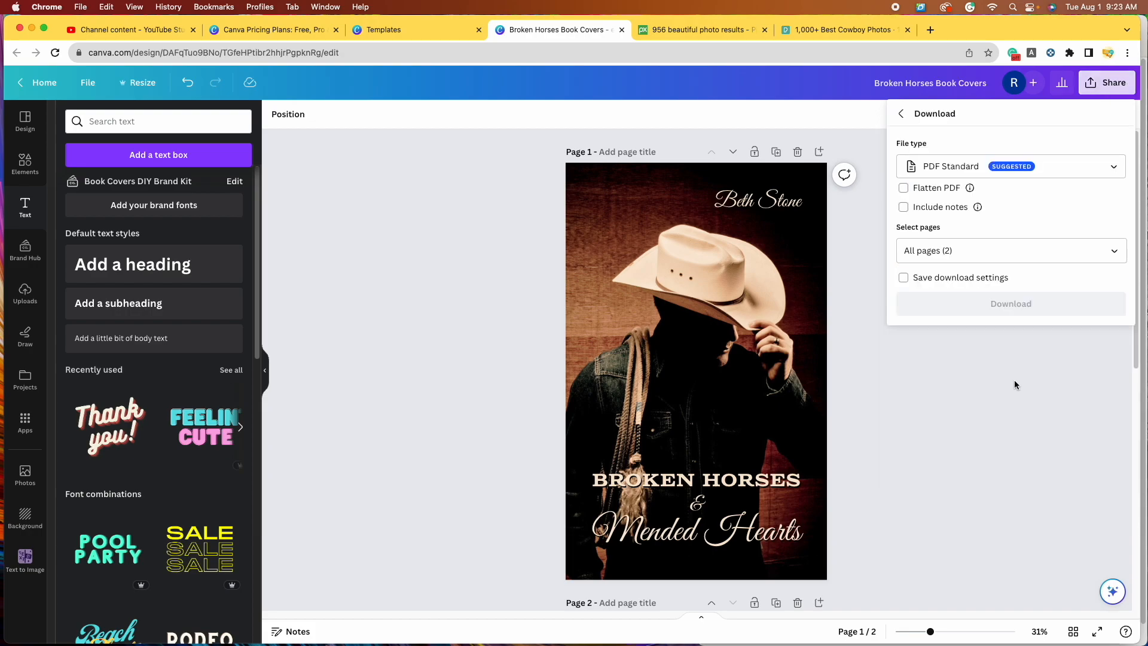
pyautogui.click(1105, 170)
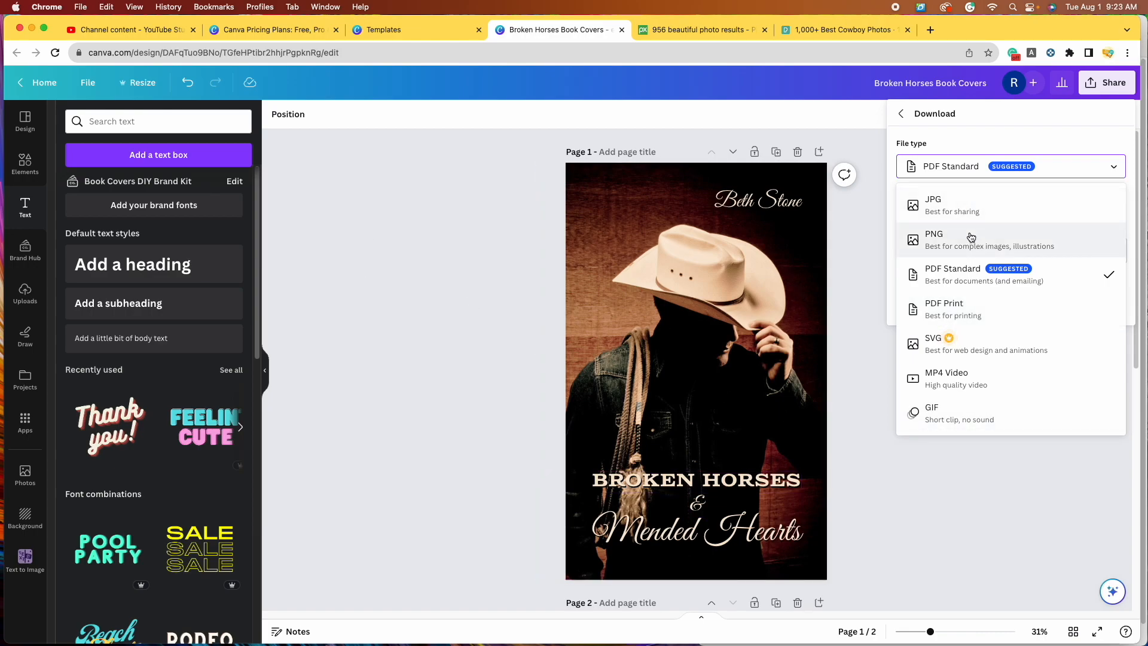
pyautogui.click(982, 250)
pyautogui.click(1029, 355)
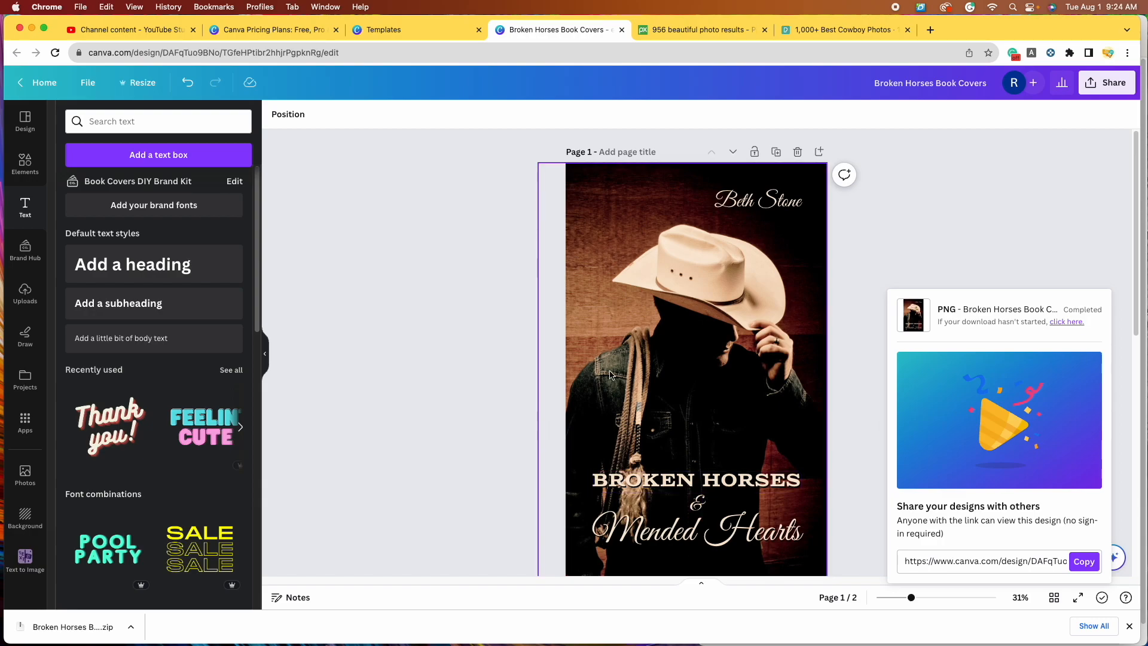
# Step: Unzip the download and open 1.png and 2.png from the Broken Horses Book Covers folder in Preview
pyautogui.click(66, 628)
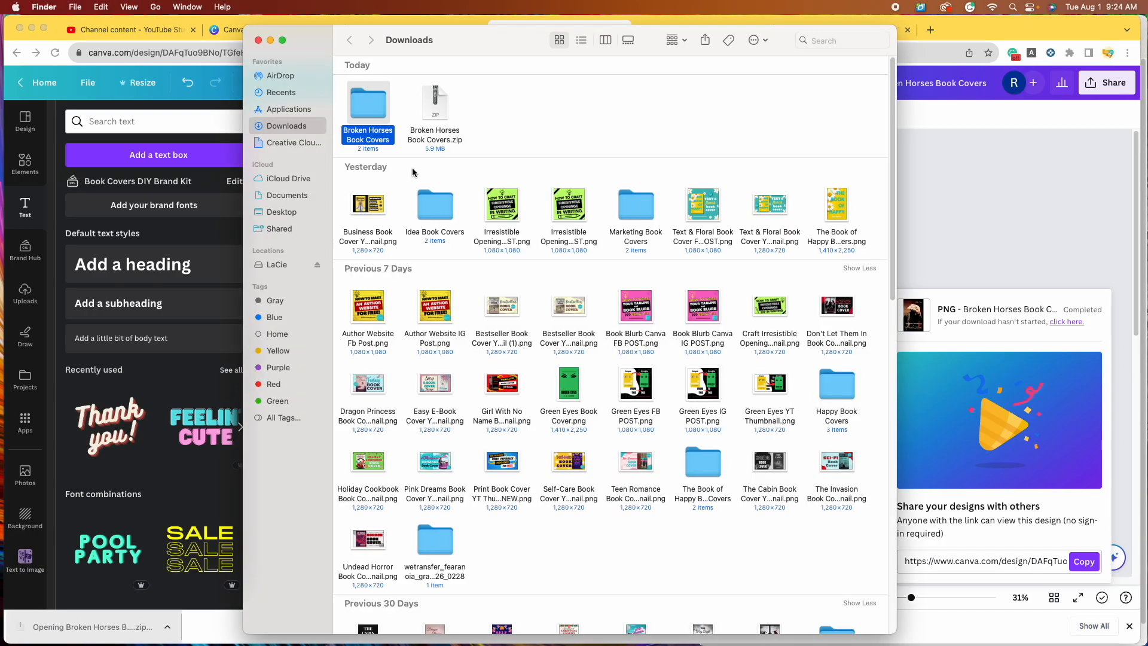
pyautogui.doubleClick(363, 111)
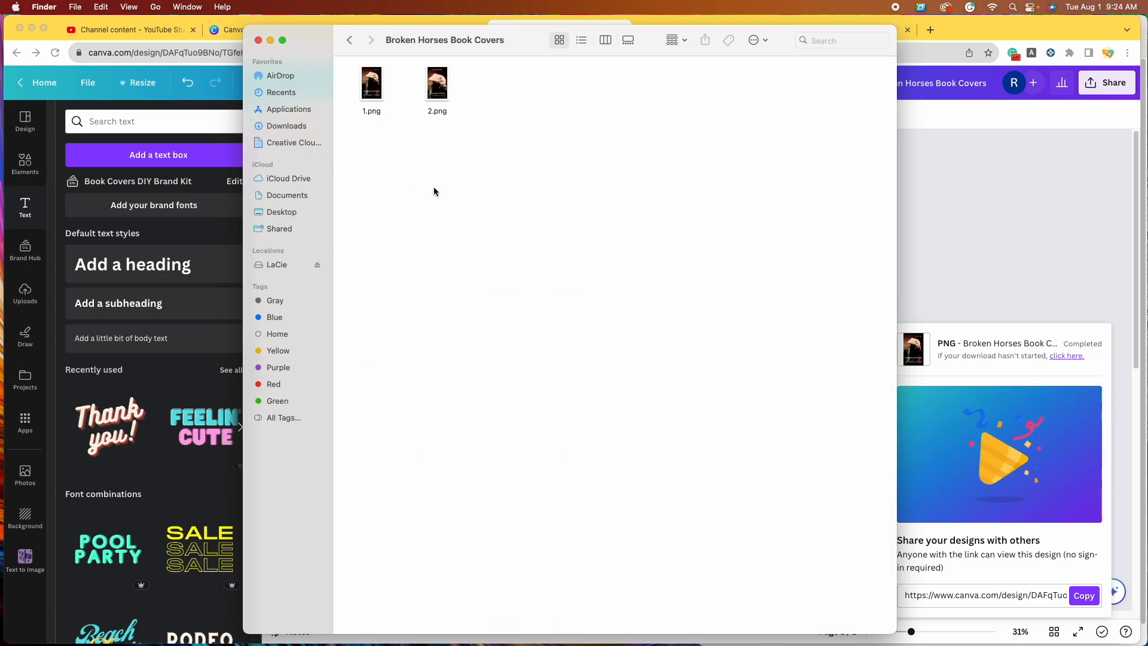
pyautogui.doubleClick(369, 88)
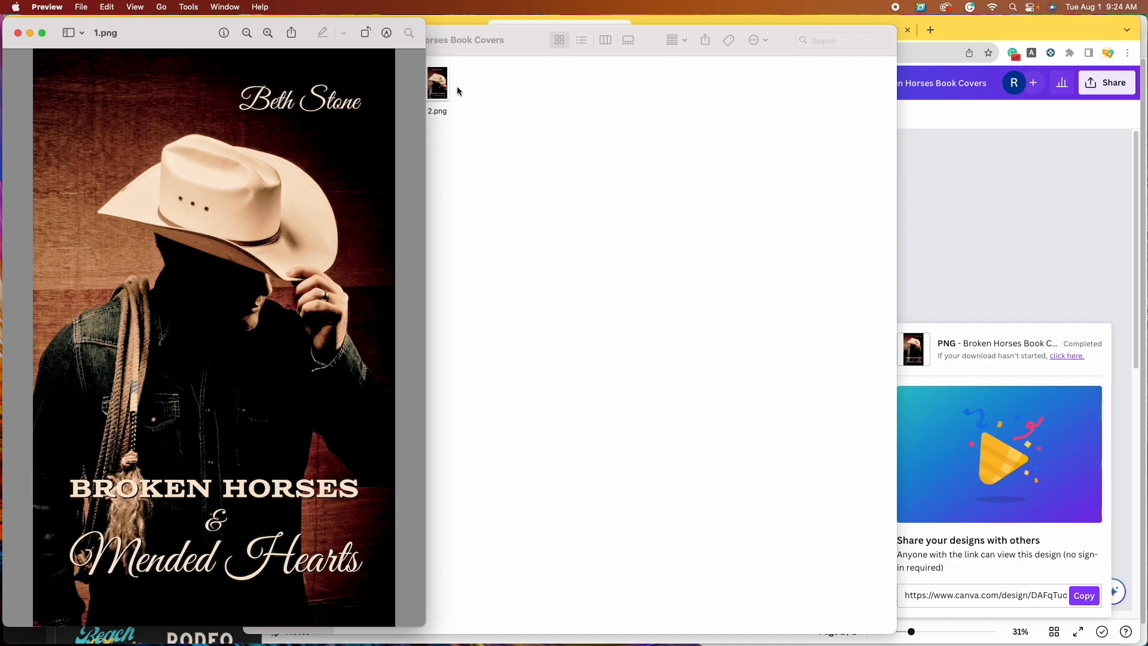
pyautogui.doubleClick(437, 84)
# Step: Move the 2.png window to the right and place the 1.png window beside it
pyautogui.moveTo(208, 39); pyautogui.dragTo(764, 32)
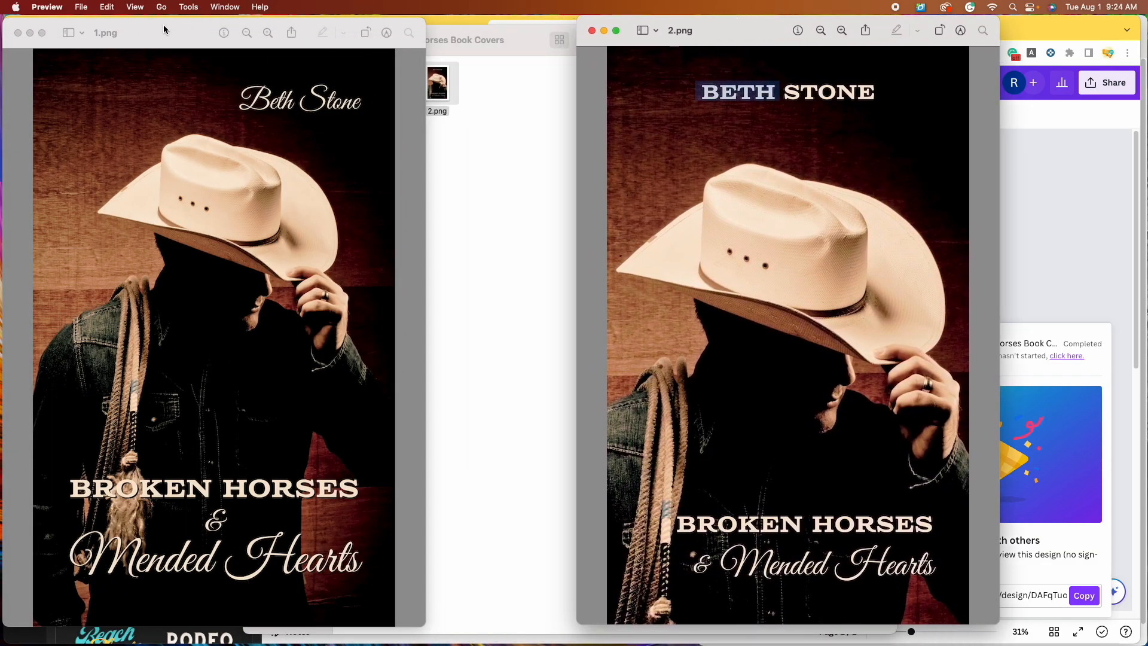
pyautogui.moveTo(163, 29); pyautogui.dragTo(362, 26)
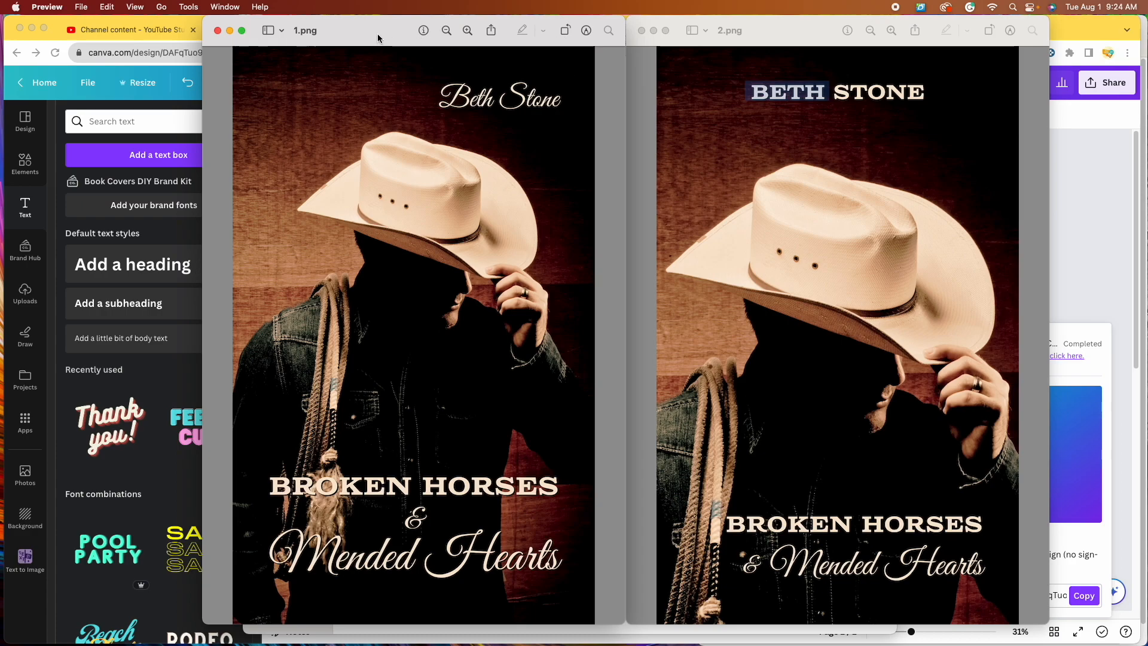